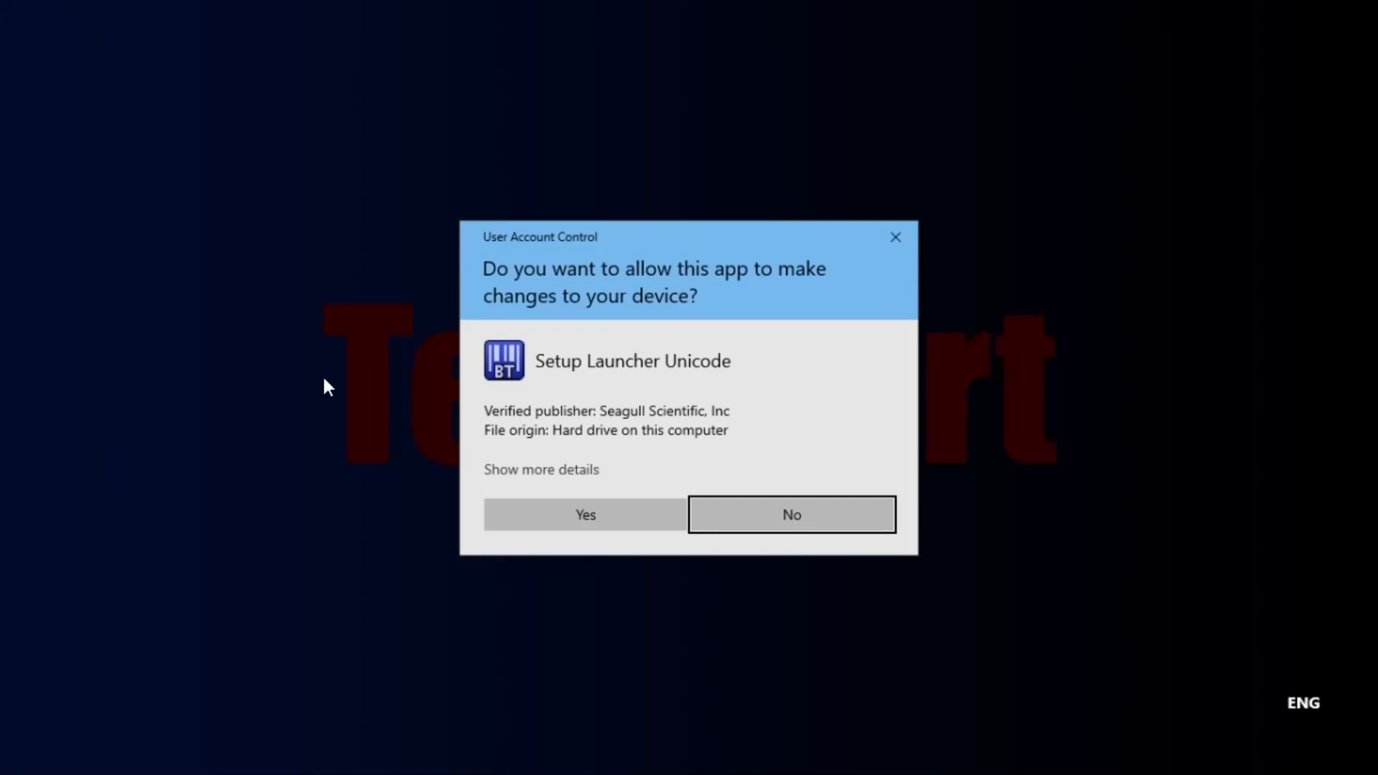
- Allow the BarTender installer to make changes and start the setup in English (United States)
{"action": "left_click", "coordinate": [580, 503]}
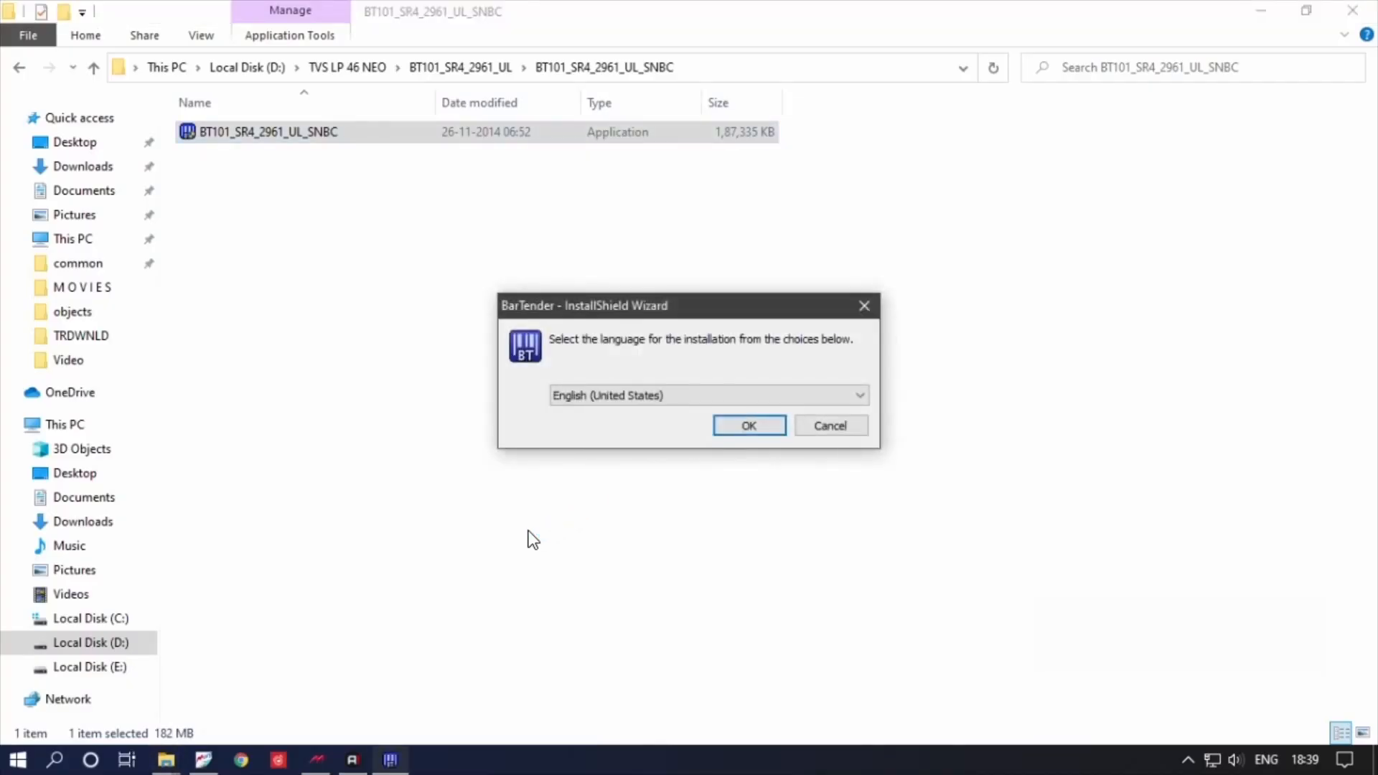
{"action": "left_click", "coordinate": [1260, 9]}
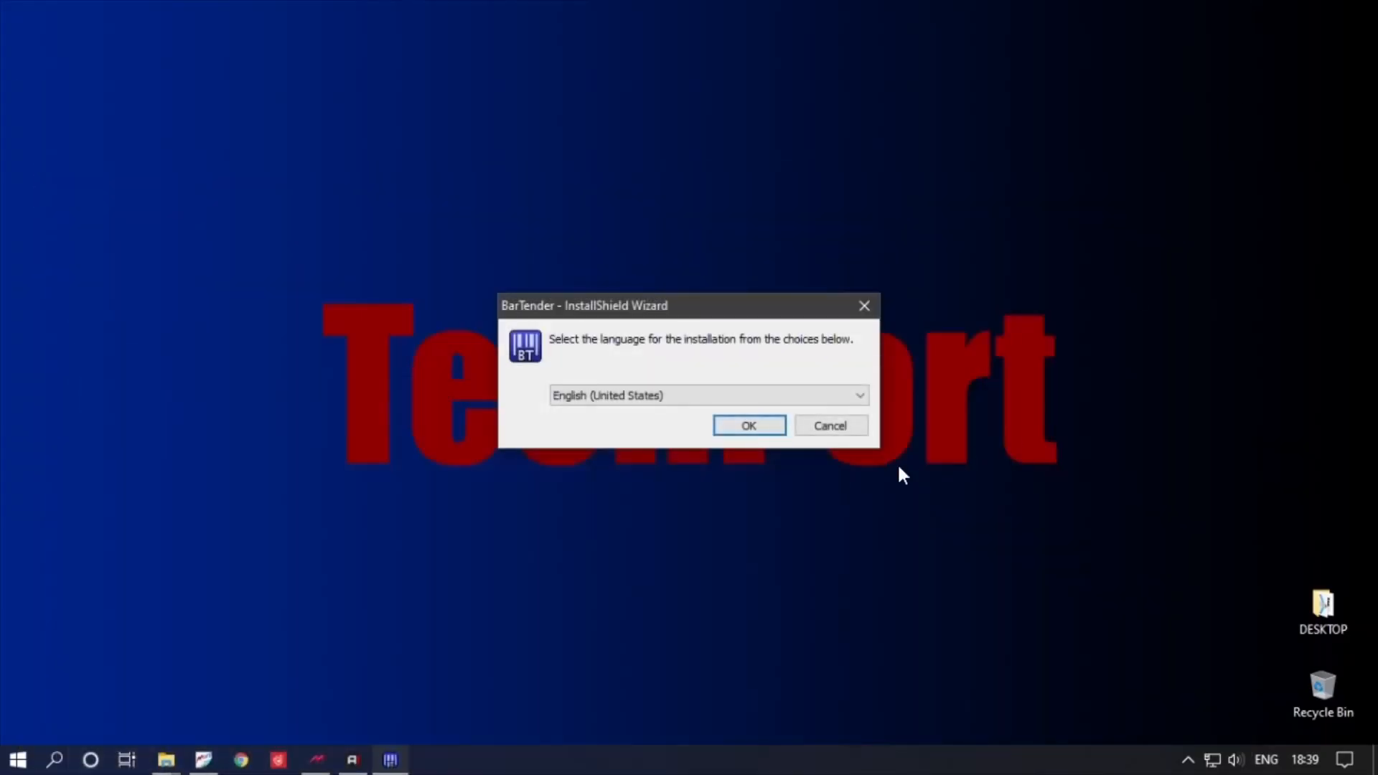
{"action": "left_click", "coordinate": [747, 426]}
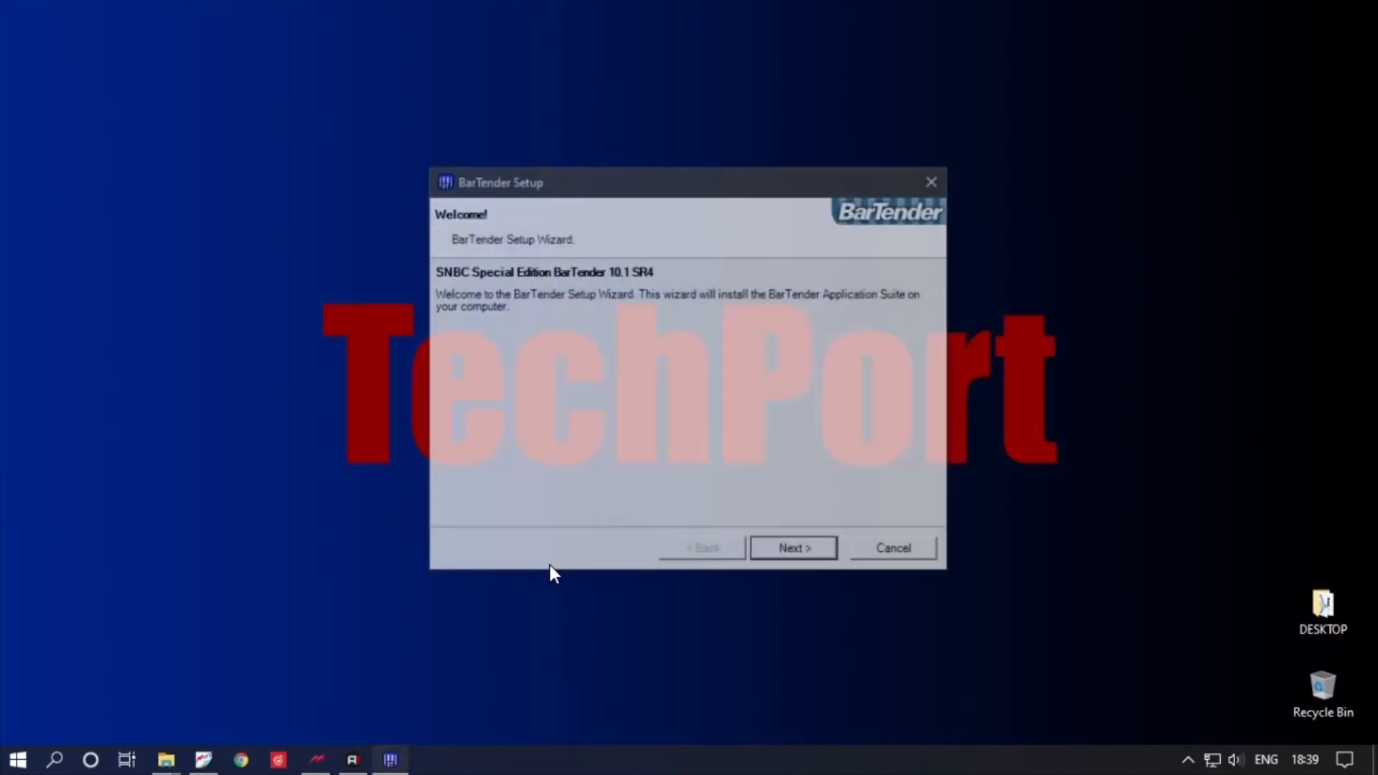
- Accept the license agreement and install BarTender with Sample Documents in the default folder
{"action": "left_click", "coordinate": [786, 551]}
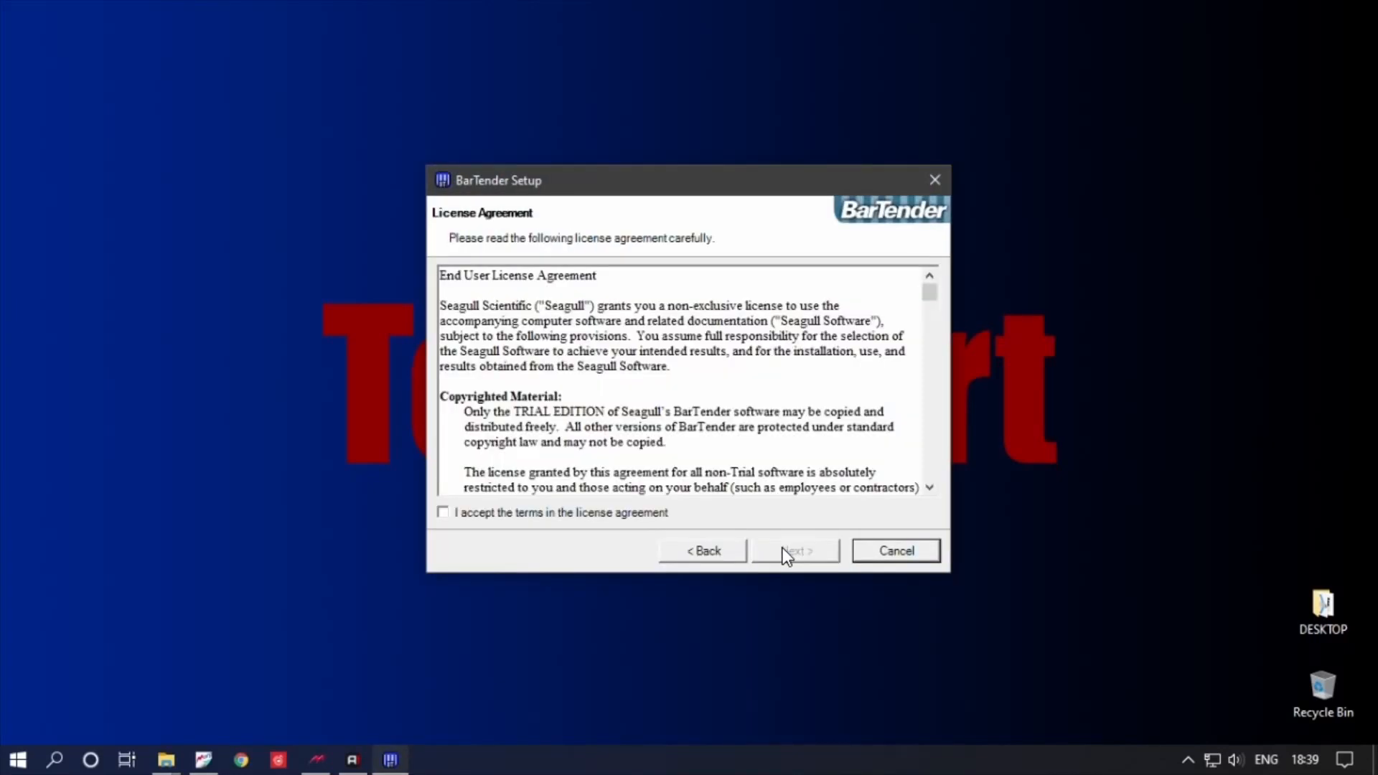
{"action": "left_click", "coordinate": [443, 513]}
{"action": "left_click", "coordinate": [780, 560]}
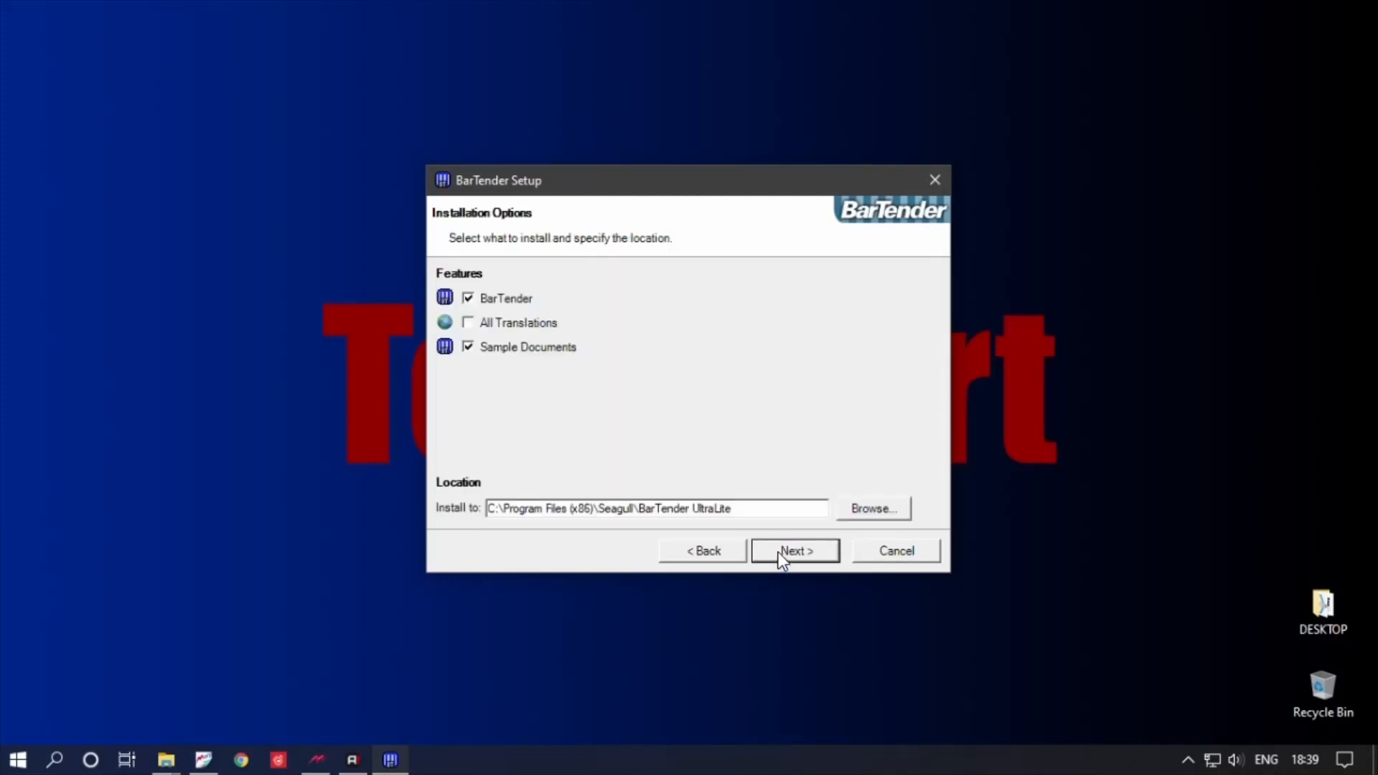
{"action": "left_click", "coordinate": [797, 551]}
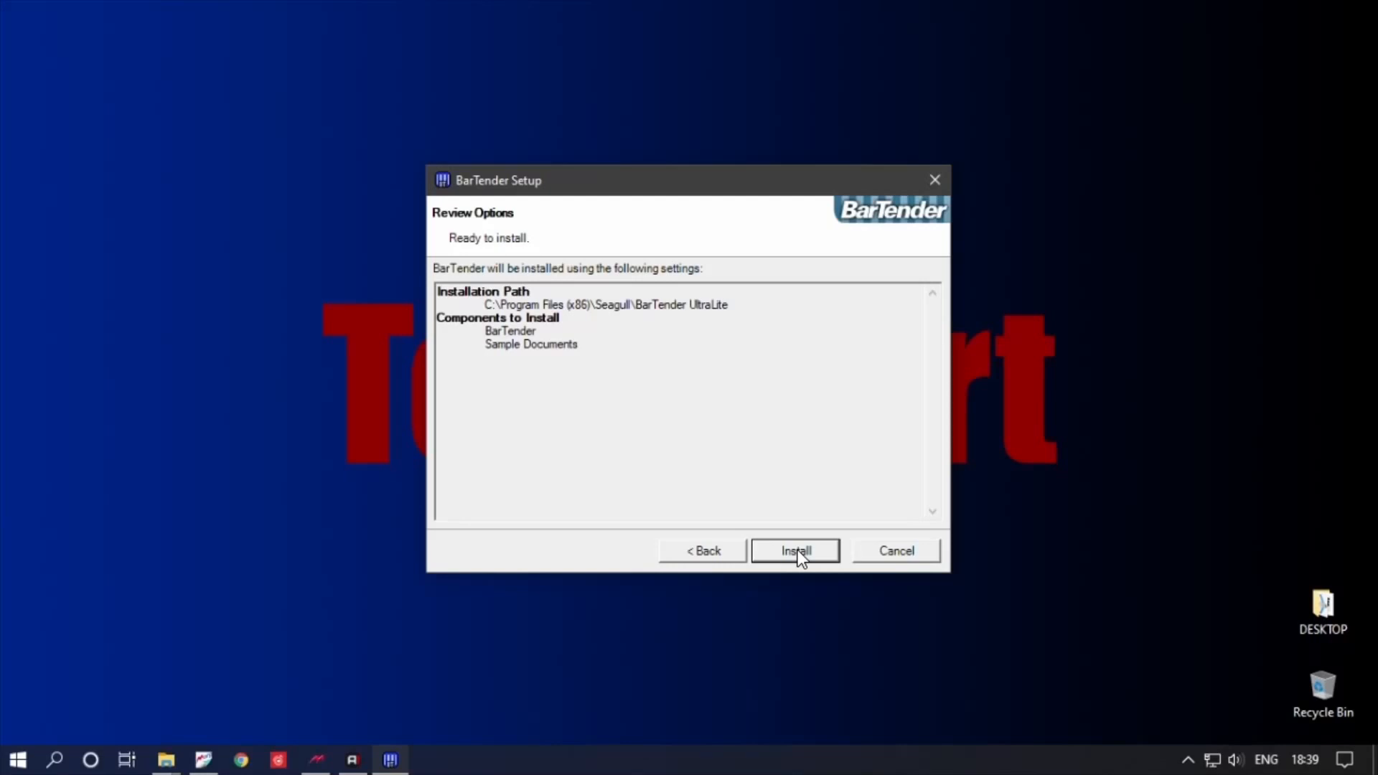
{"action": "left_click", "coordinate": [797, 551]}
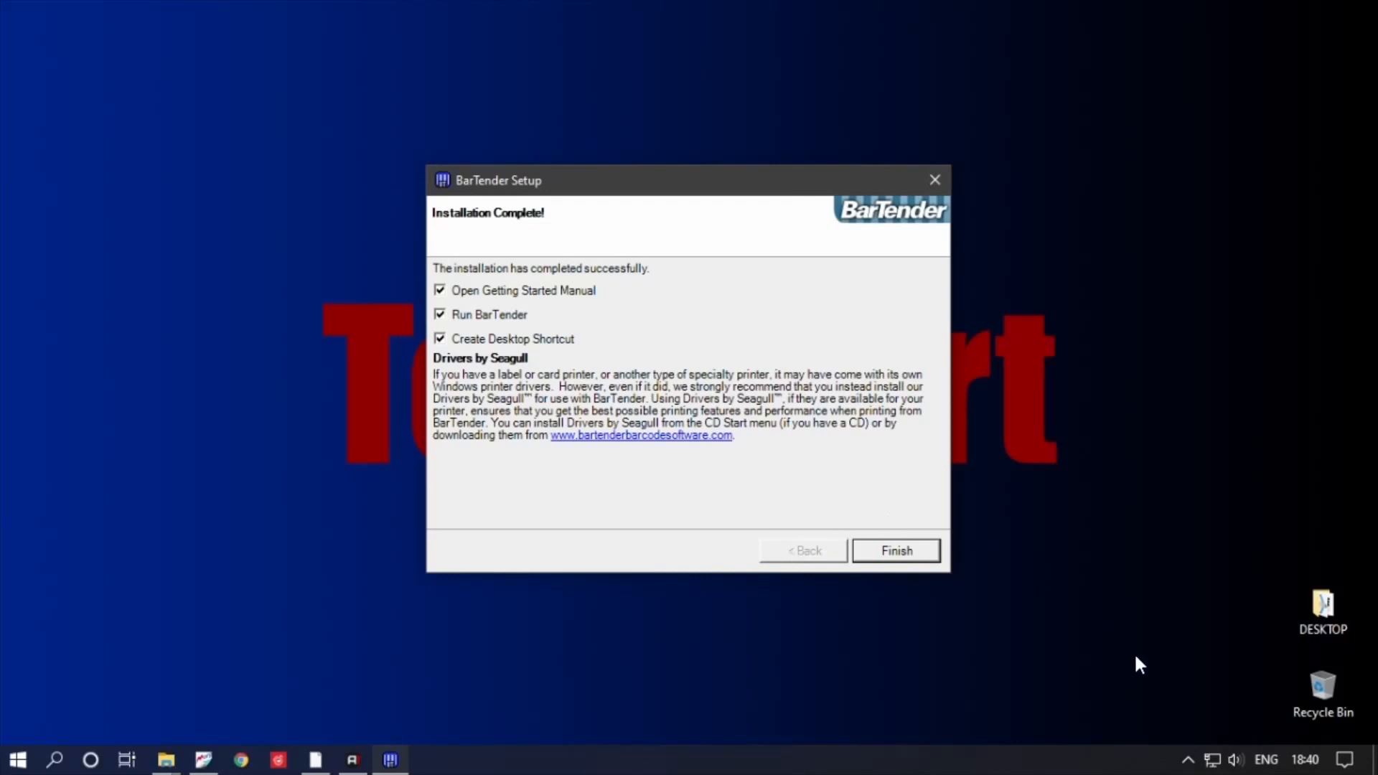
{"action": "left_click", "coordinate": [1047, 653]}
{"action": "mouse_move", "coordinate": [390, 222]}
{"action": "left_mouse_down"}
{"action": "mouse_move", "coordinate": [451, 278]}
{"action": "mouse_move", "coordinate": [696, 422]}
{"action": "left_mouse_up"}
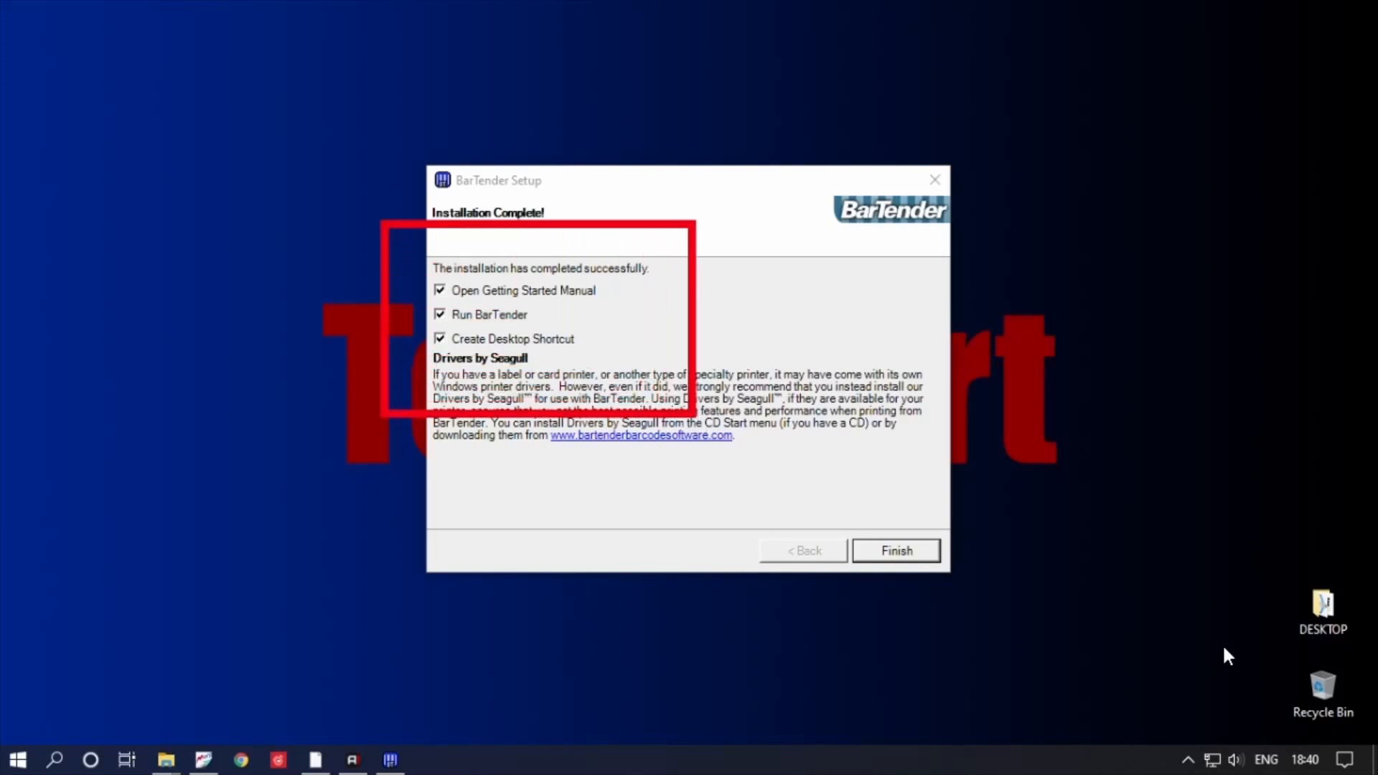
{"action": "key", "text": "Escape"}
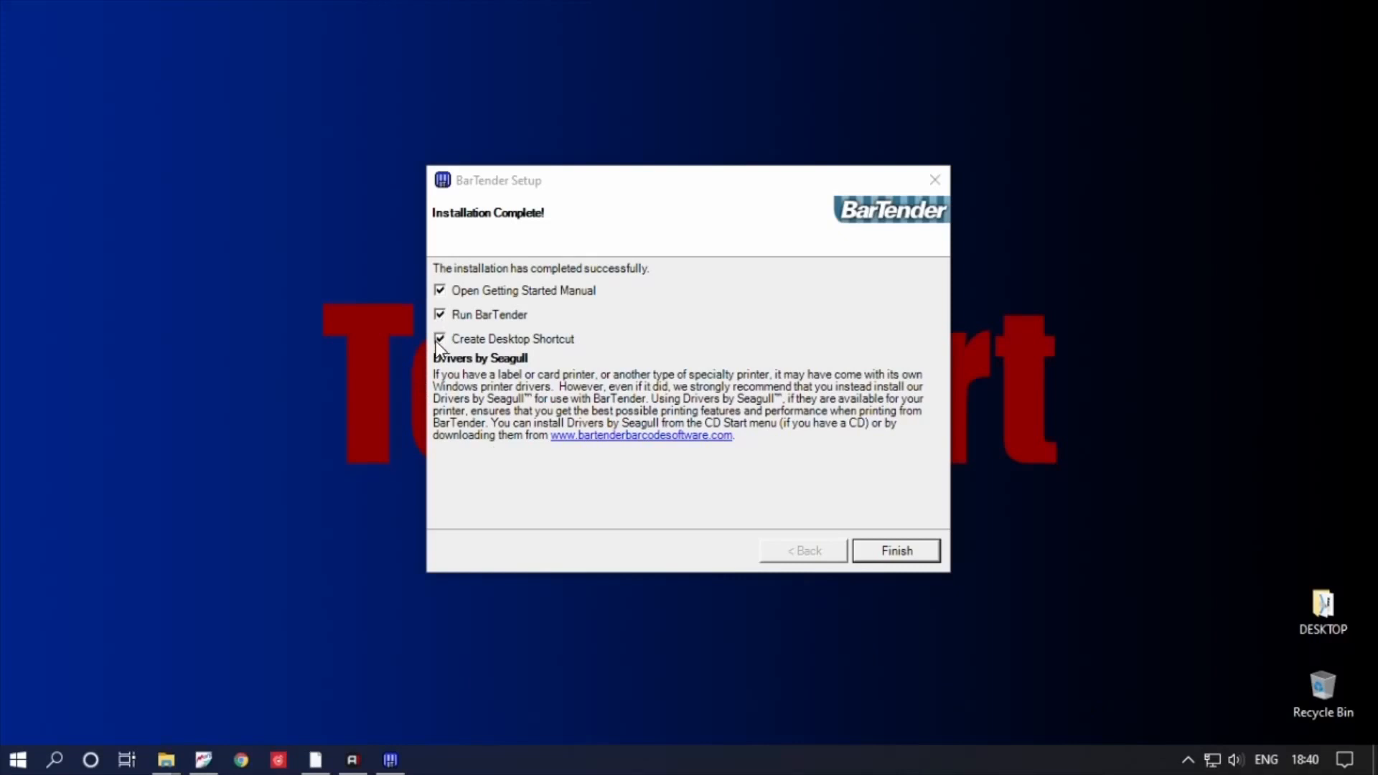
- Turn off opening the Getting Started Manual and finish the setup with Run BarTender and Create Desktop Shortcut enabled
{"action": "left_click", "coordinate": [438, 290]}
{"action": "left_click", "coordinate": [890, 557]}
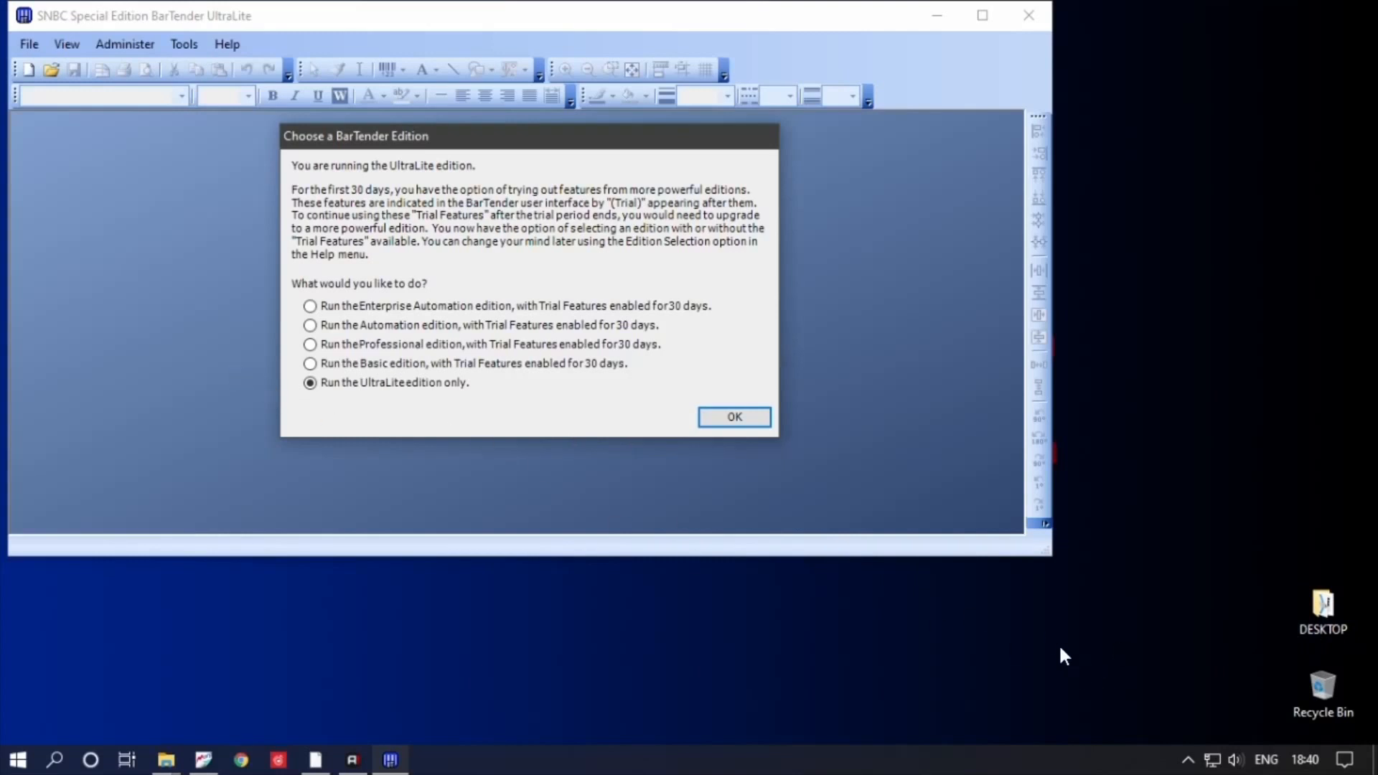
{"action": "left_click_drag", "start_coordinate": [252, 342], "coordinate": [596, 437]}
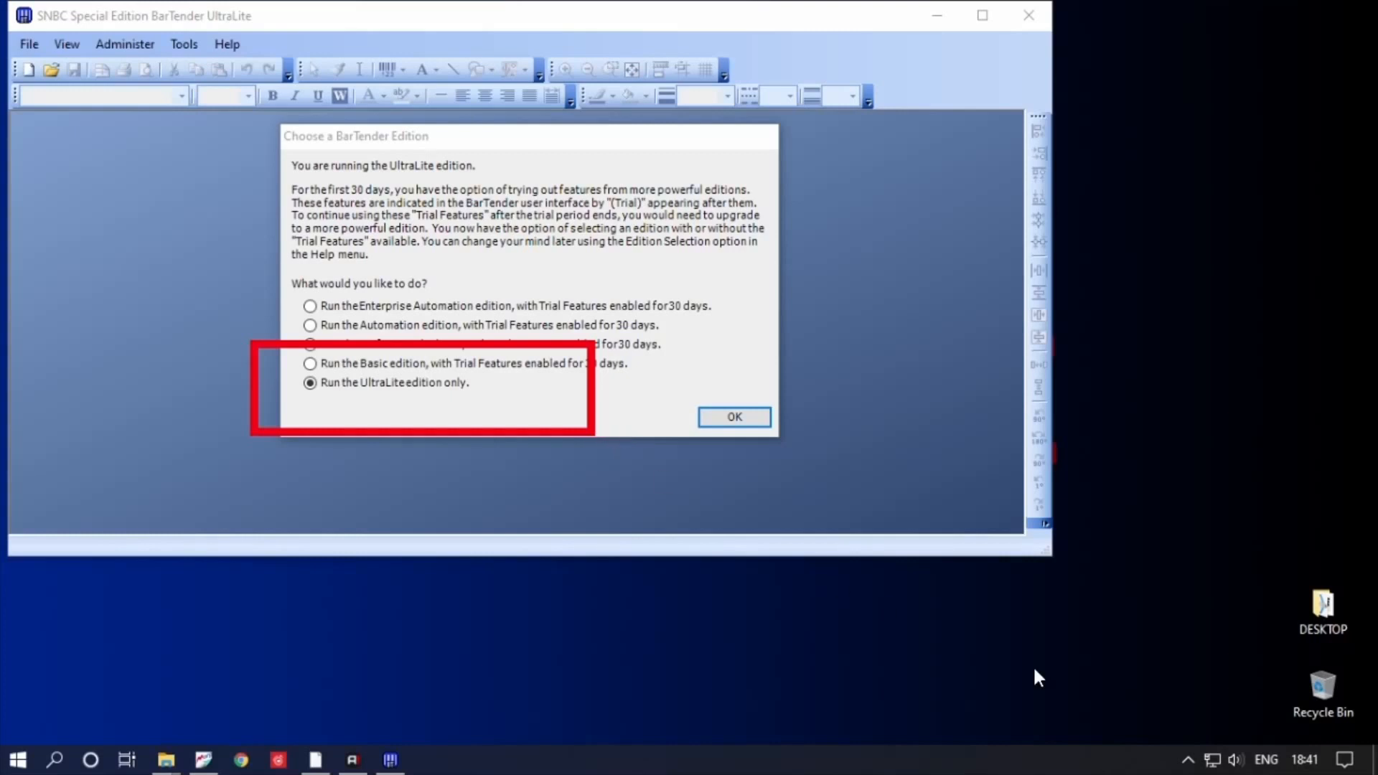
{"action": "left_click", "coordinate": [1282, 647]}
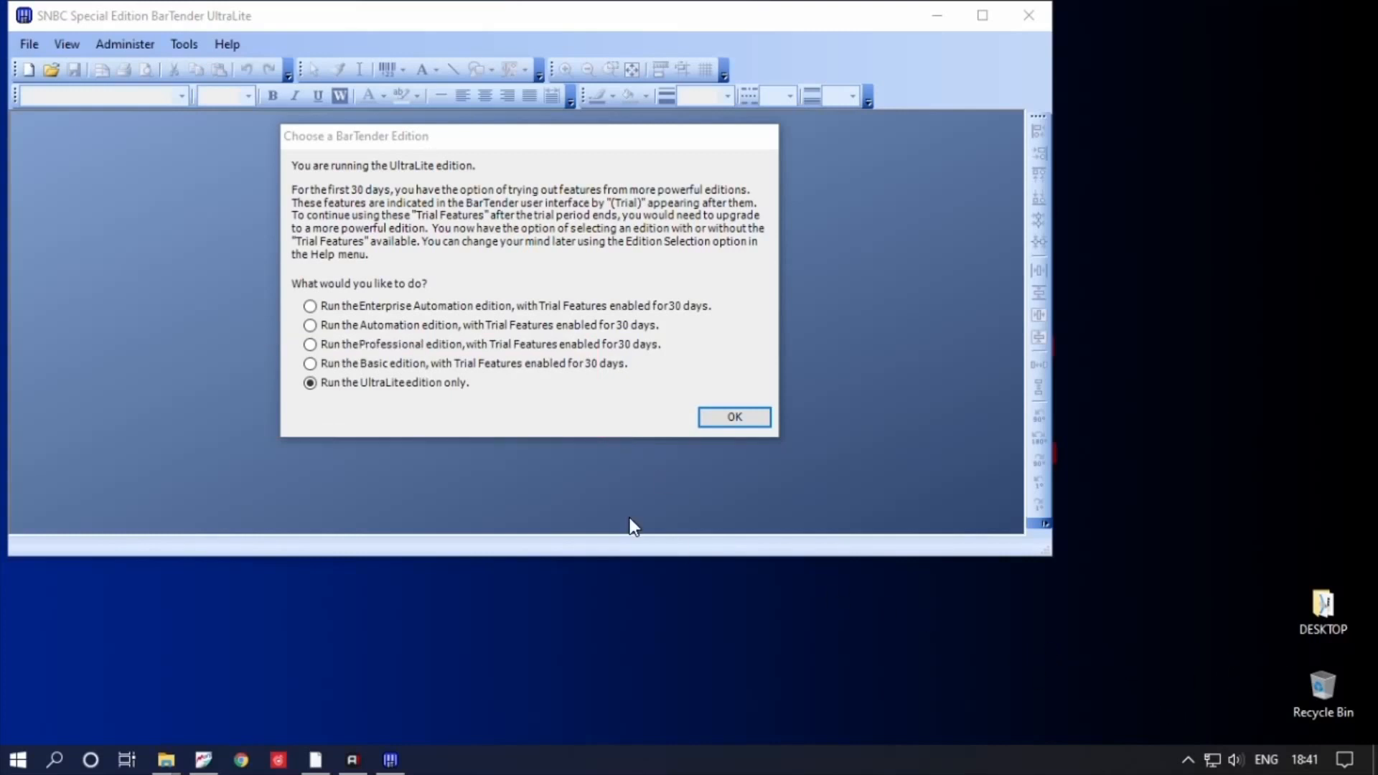
- Choose to run the UltraLite edition only and start a new BarTender document
{"action": "left_click", "coordinate": [718, 420]}
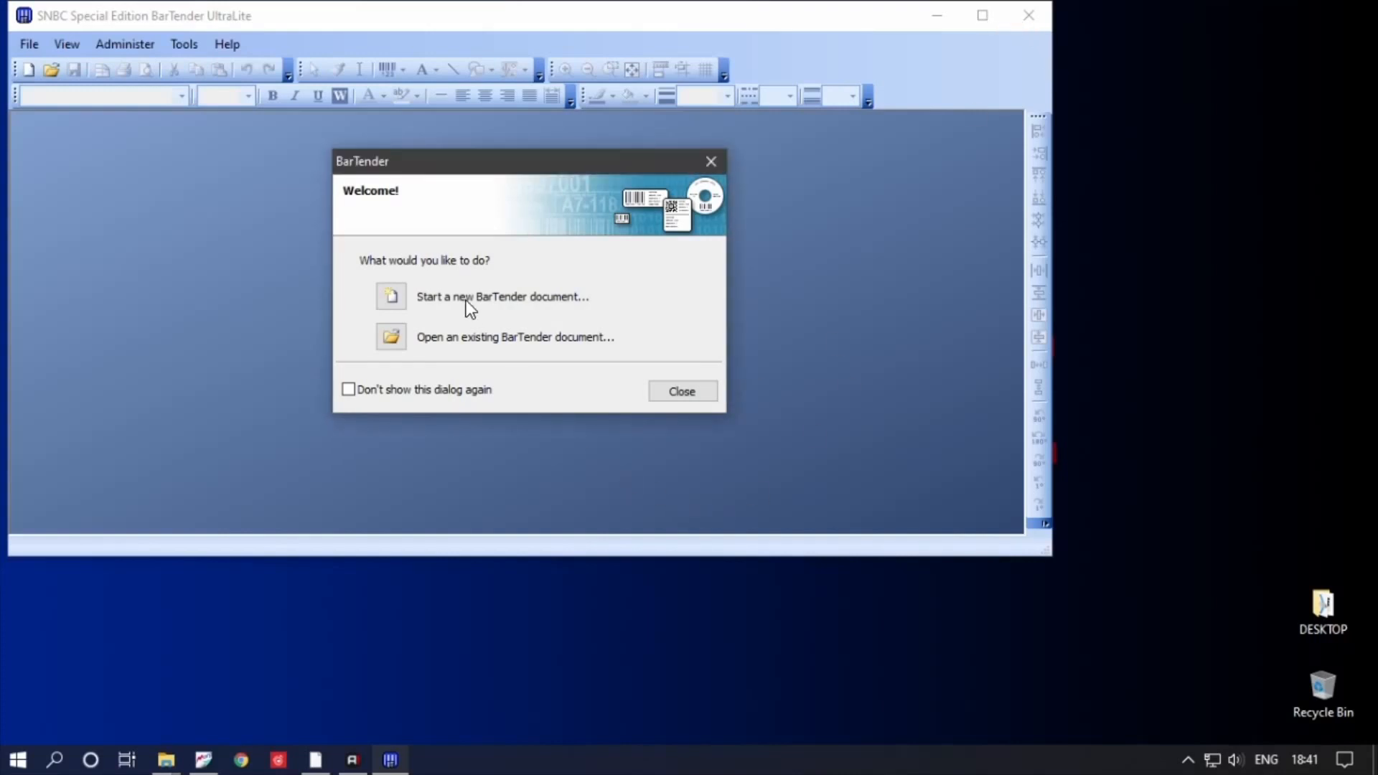
{"action": "left_click", "coordinate": [400, 296]}
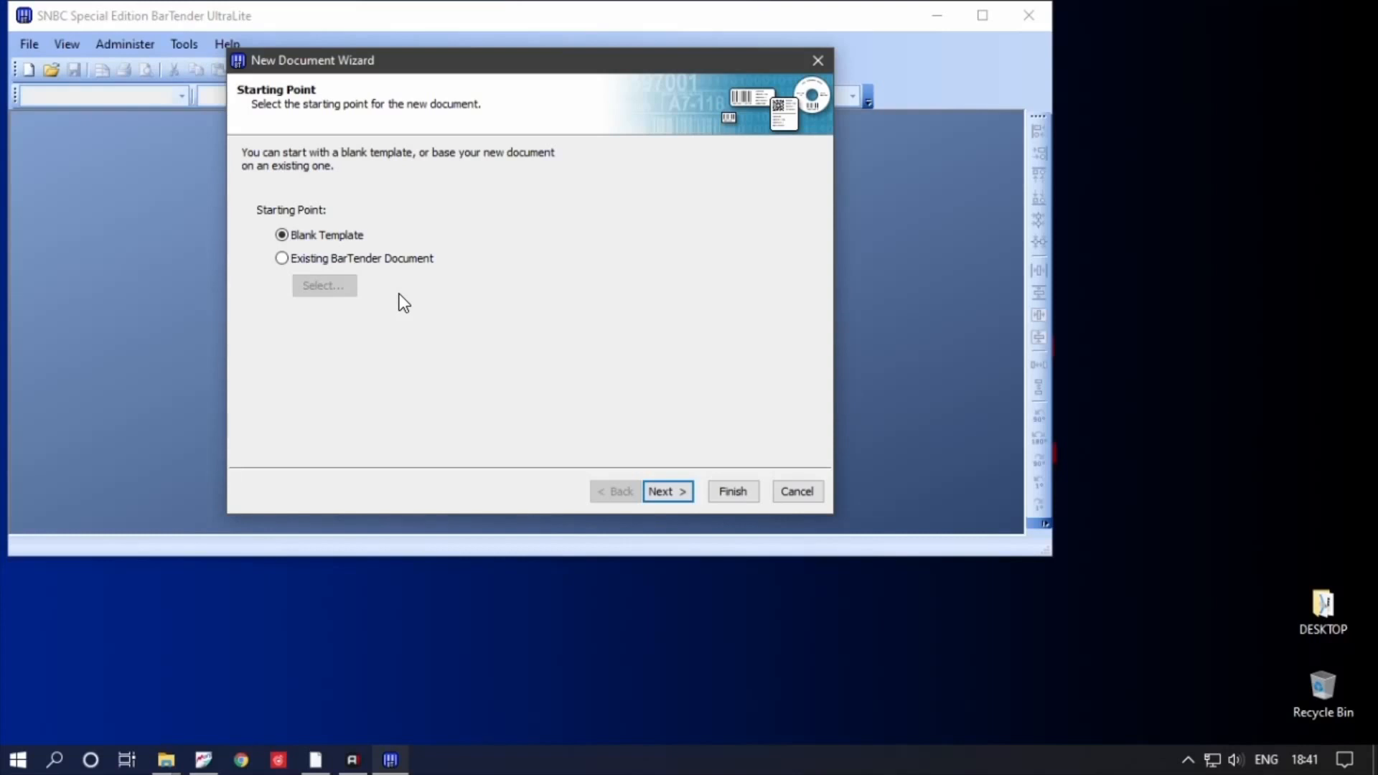
- Base the new document on a blank template and use a predefined stock
{"action": "left_click", "coordinate": [666, 493]}
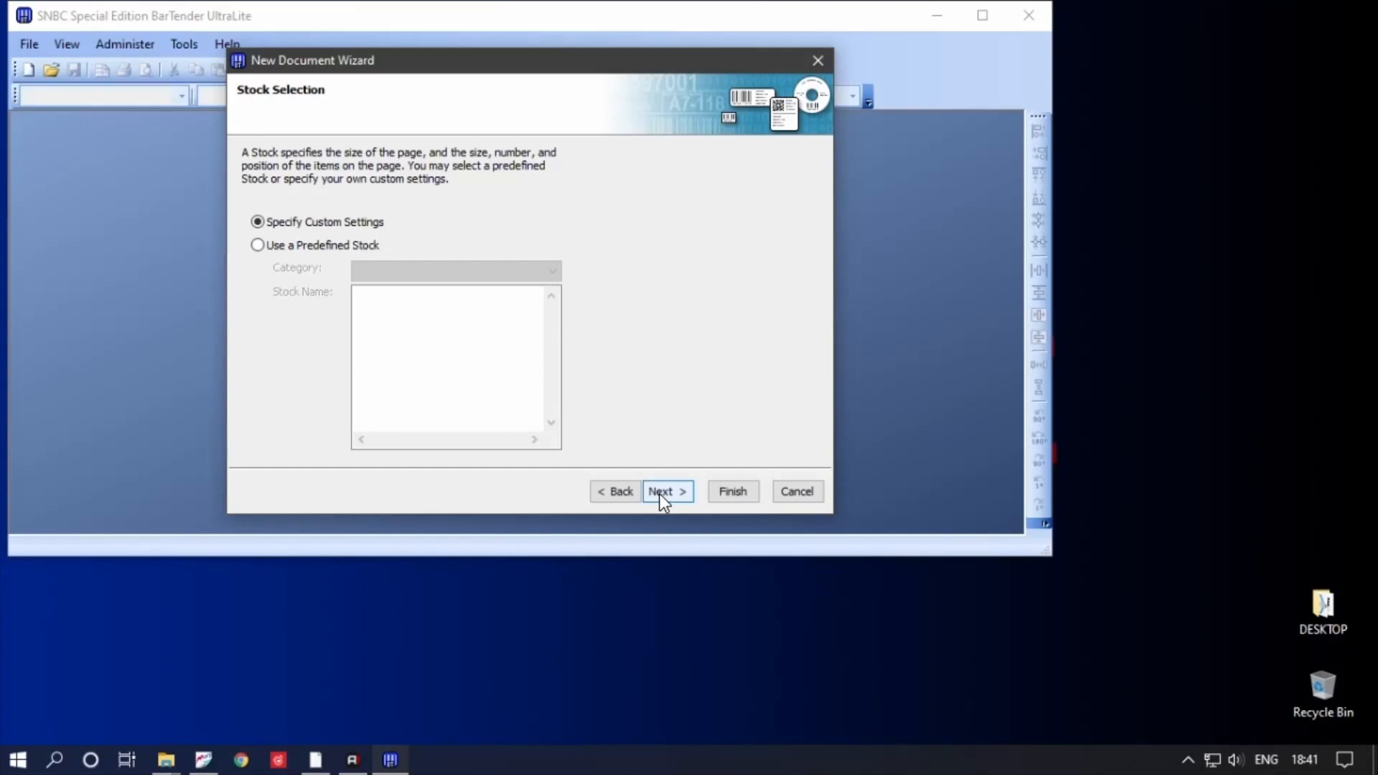
{"action": "left_click", "coordinate": [304, 245]}
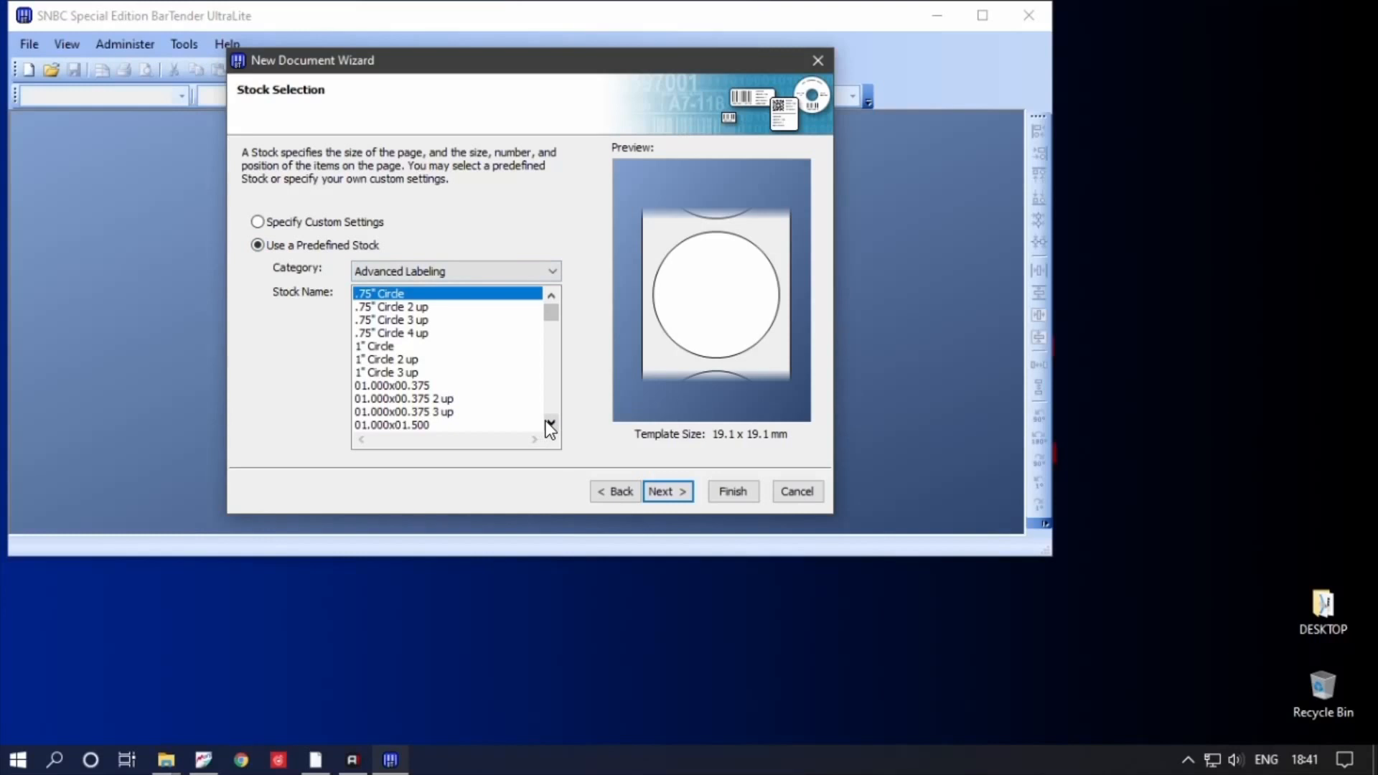
{"action": "left_click", "coordinate": [1054, 637]}
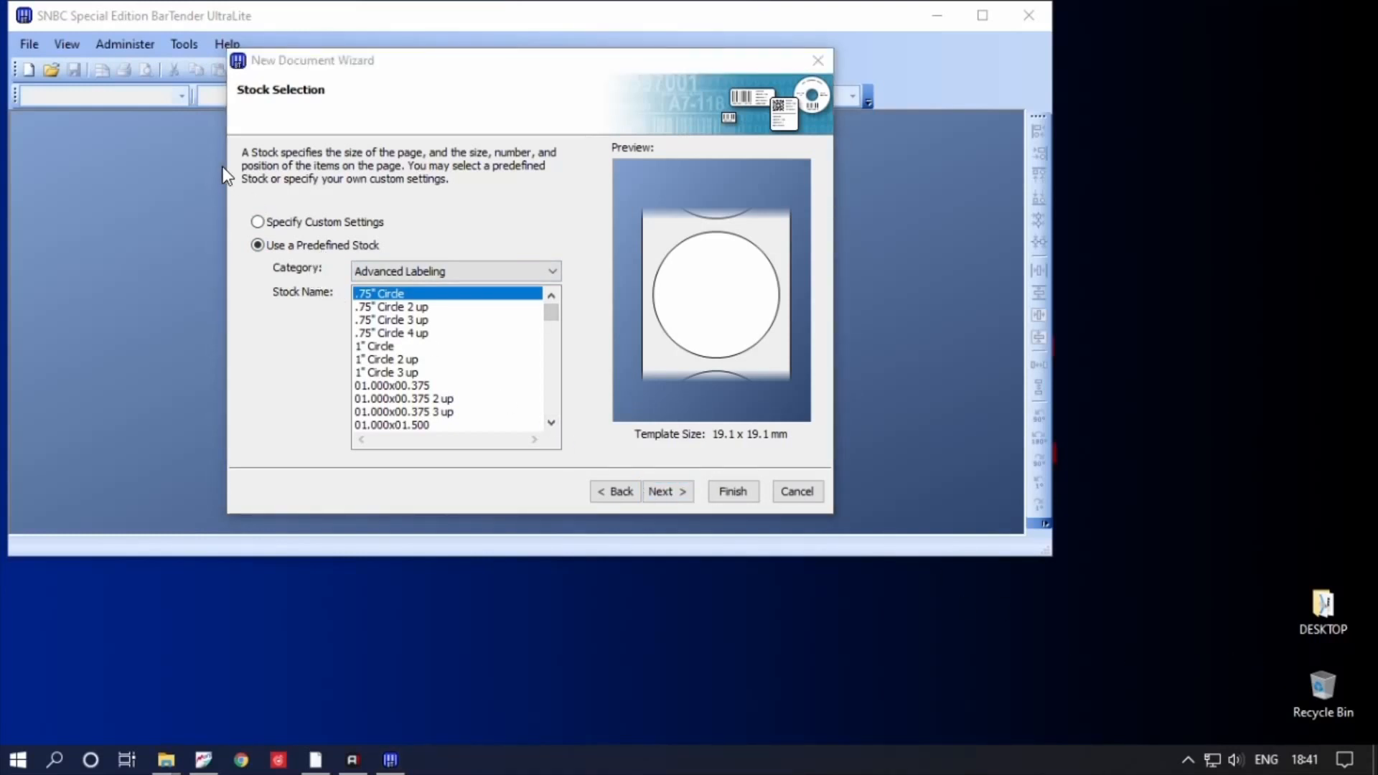
{"action": "mouse_move", "coordinate": [223, 167]}
{"action": "left_mouse_down"}
{"action": "mouse_move", "coordinate": [544, 324]}
{"action": "mouse_move", "coordinate": [619, 527]}
{"action": "left_mouse_up"}
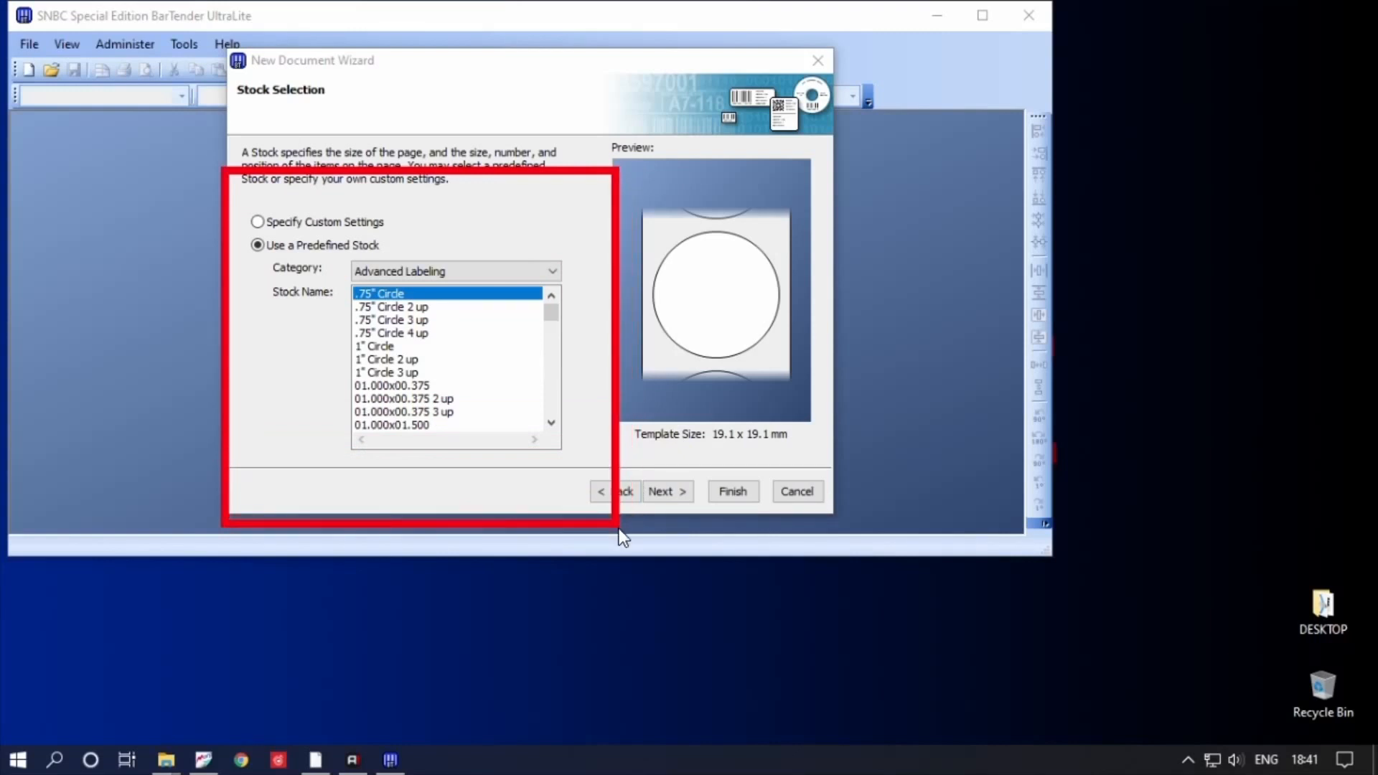
{"action": "left_click", "coordinate": [1280, 649]}
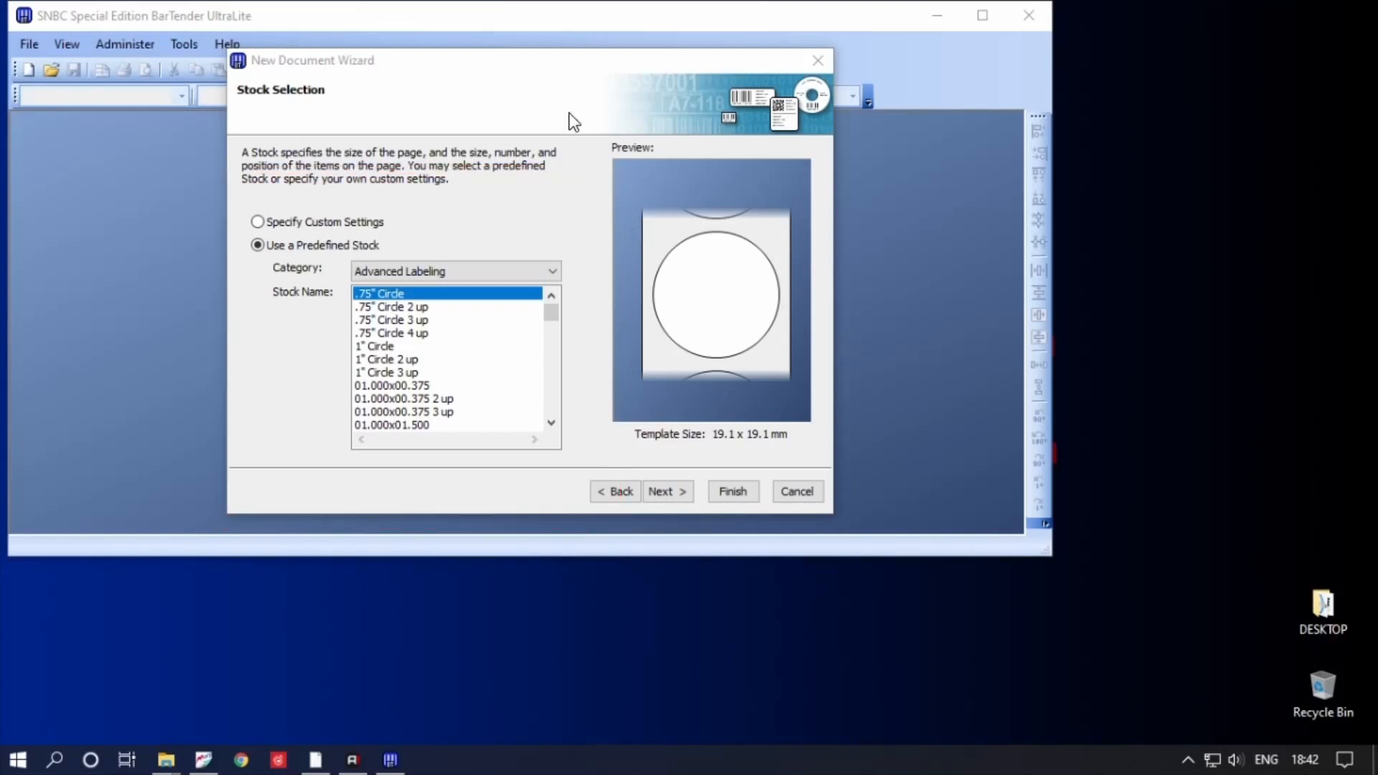
{"action": "left_click_drag", "start_coordinate": [571, 115], "coordinate": [860, 468]}
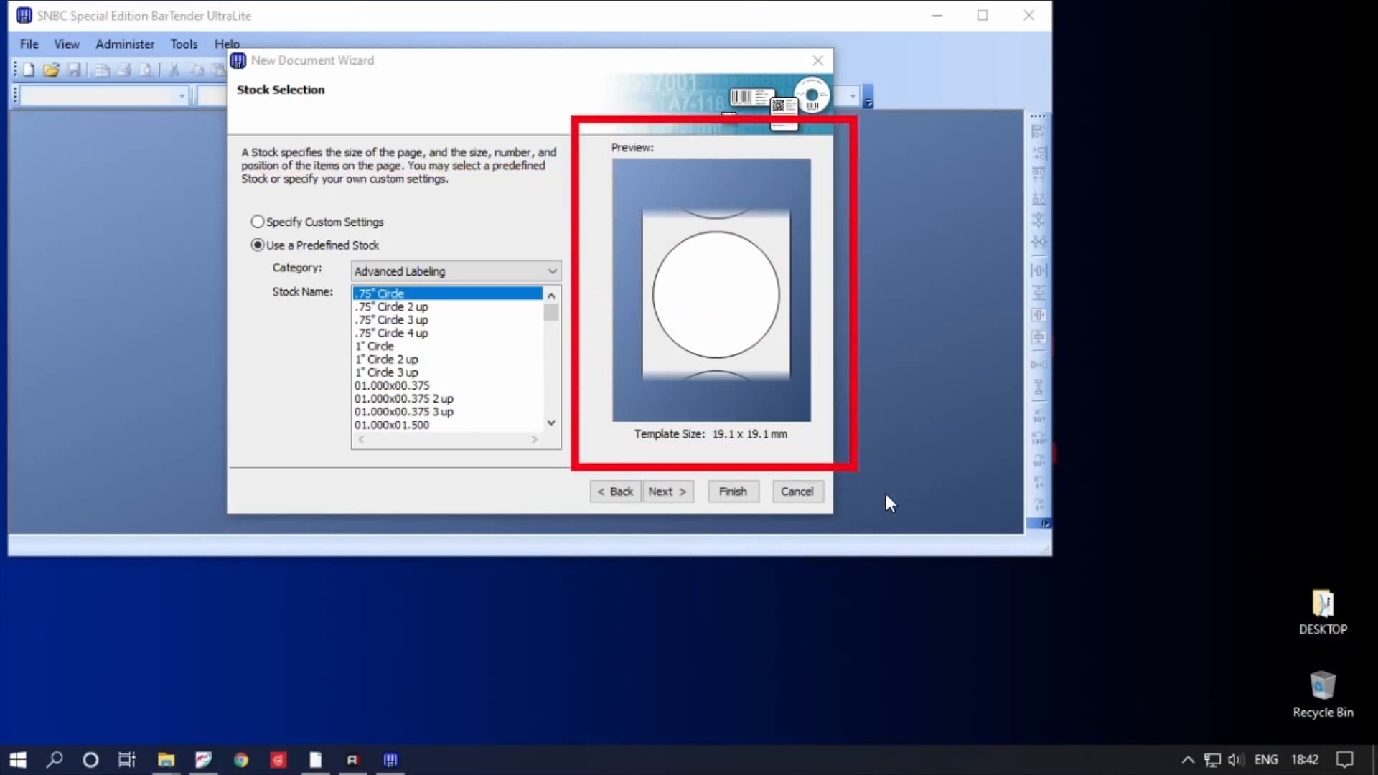
{"action": "left_click", "coordinate": [1265, 662]}
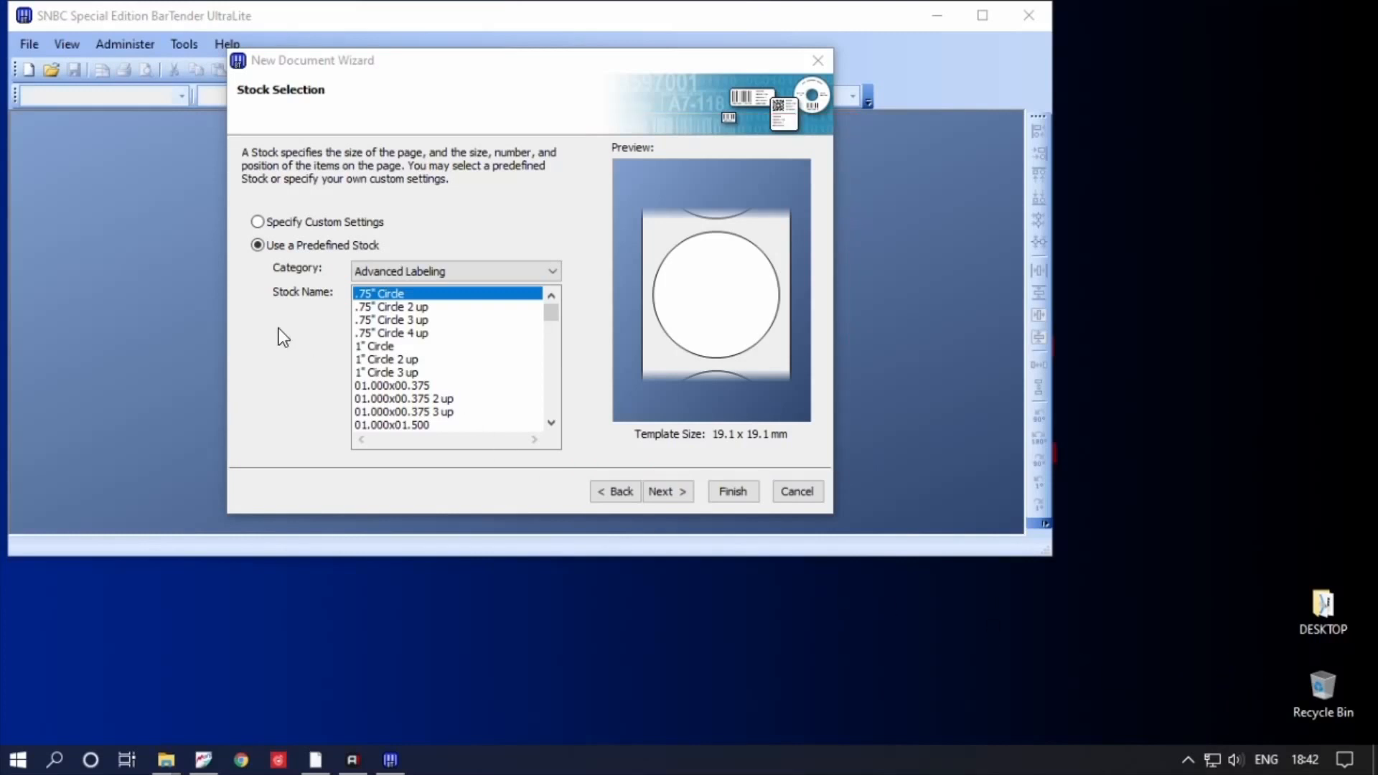
- Look through the stock names offered in the Advanced Labeling category
{"action": "left_click", "coordinate": [550, 425]}
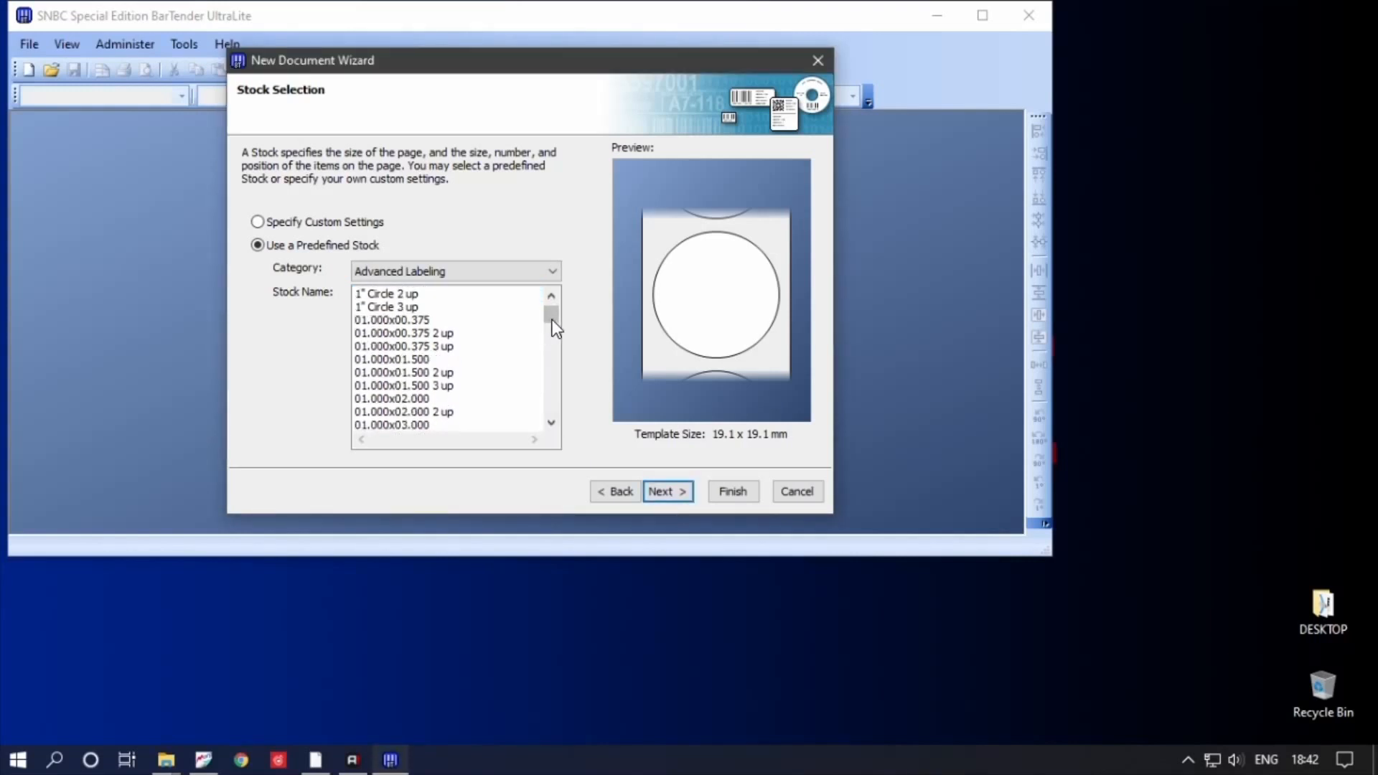
{"action": "mouse_move", "coordinate": [553, 320]}
{"action": "left_mouse_down"}
{"action": "mouse_move", "coordinate": [540, 403]}
{"action": "mouse_move", "coordinate": [570, 334]}
{"action": "left_mouse_up"}
{"action": "scroll", "coordinate": [572, 330], "scroll_direction": "up", "scroll_amount": 6}
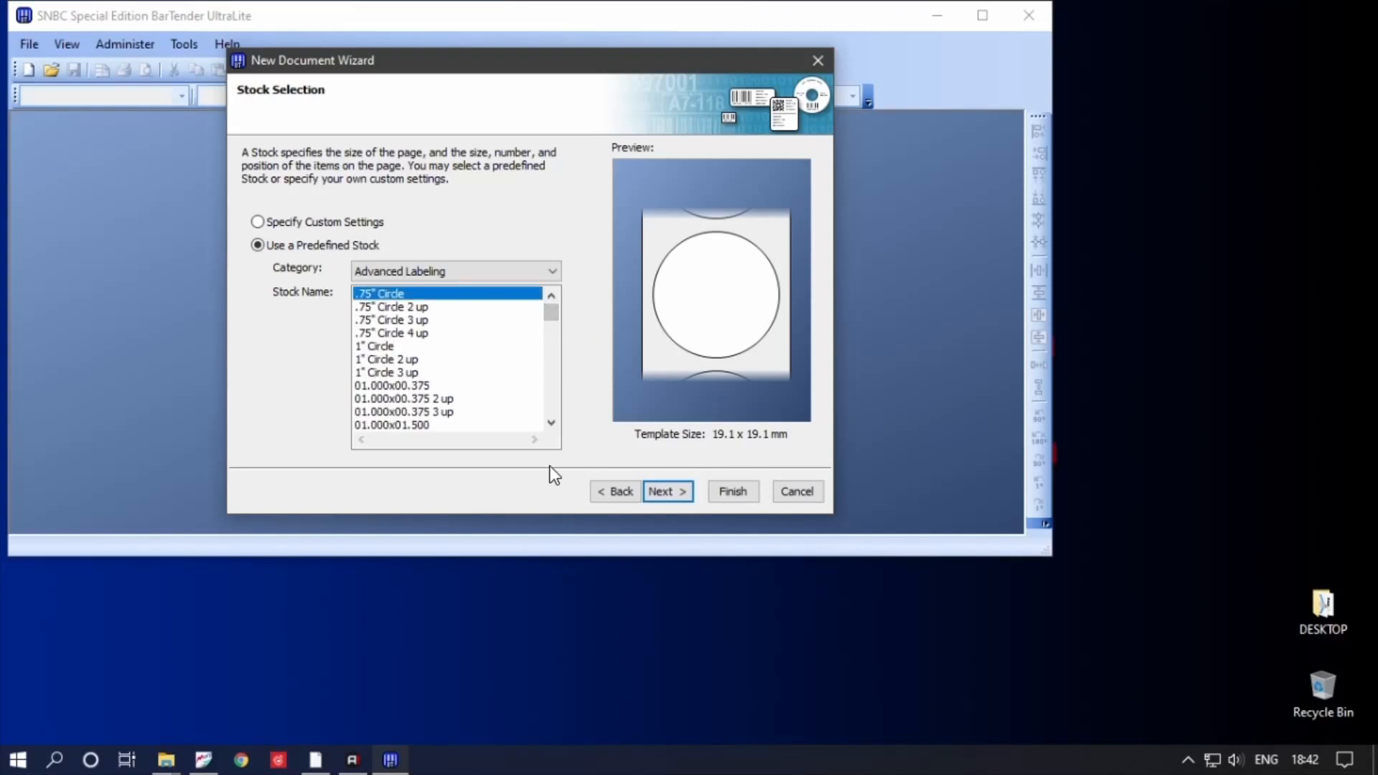
{"action": "left_click", "coordinate": [551, 423]}
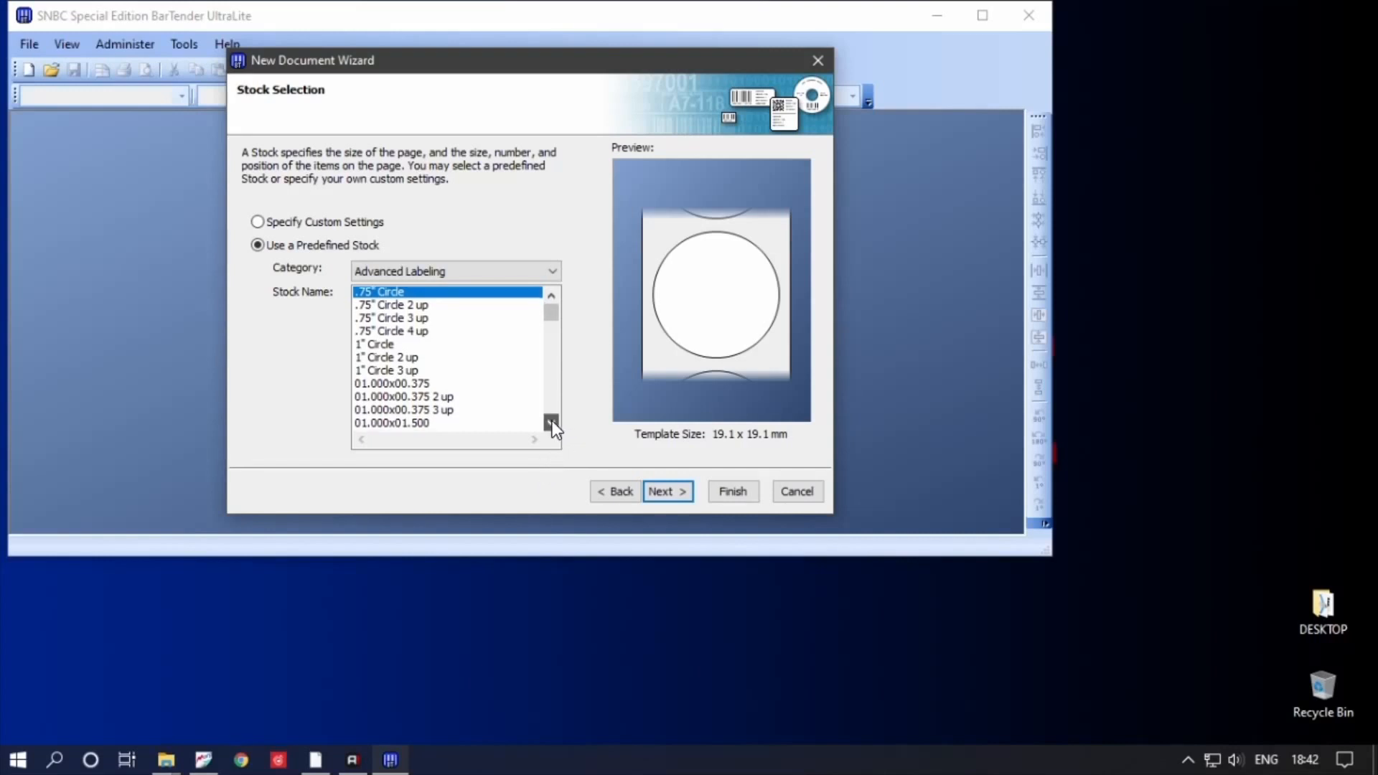
{"action": "left_click", "coordinate": [550, 423]}
{"action": "left_click", "coordinate": [550, 423]}
{"action": "left_click", "coordinate": [551, 423]}
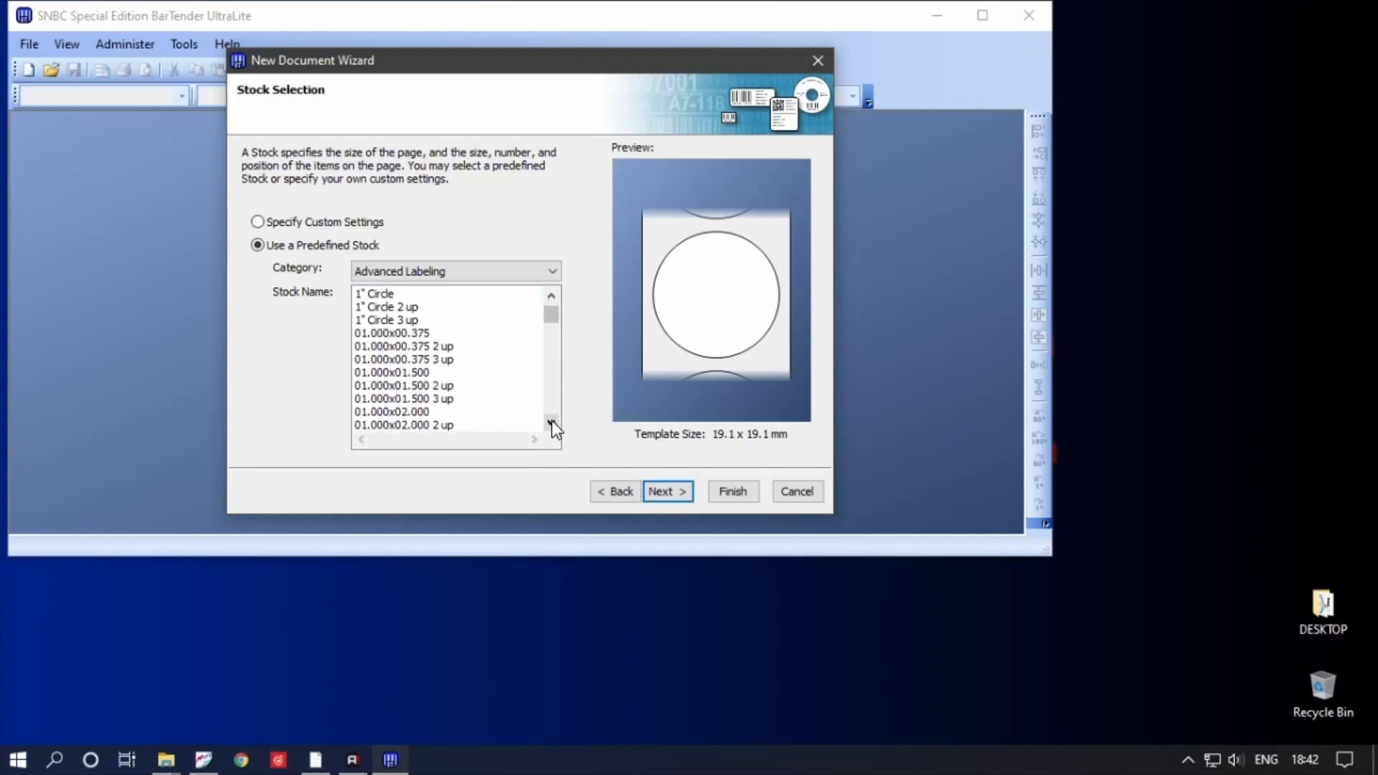
{"action": "left_click", "coordinate": [551, 295]}
{"action": "left_click", "coordinate": [551, 295]}
{"action": "left_click", "coordinate": [552, 295]}
{"action": "left_click", "coordinate": [551, 295]}
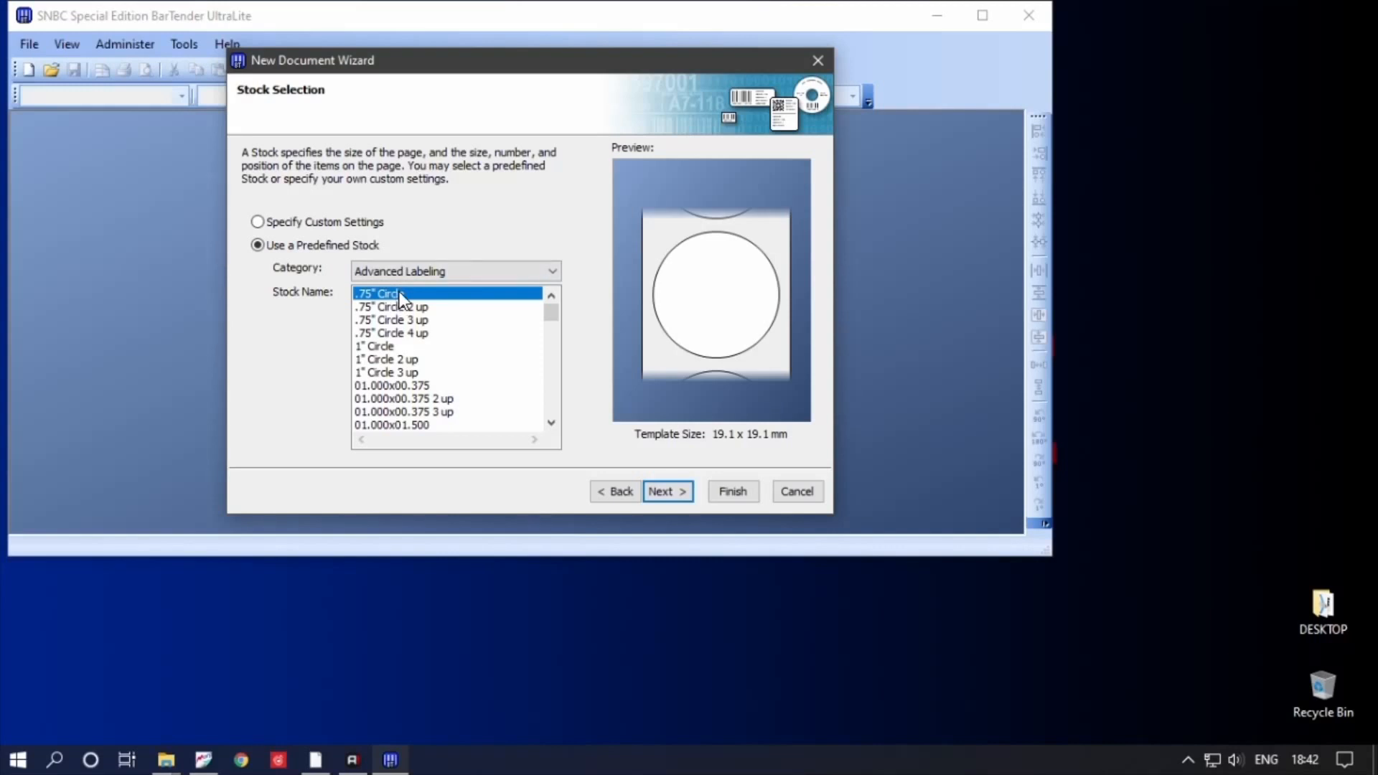
- Select the predefined stock 01.500x00.875 2 up in the Advanced Labeling category
{"action": "key", "text": "Down"}
{"action": "key", "text": "Down"}
{"action": "key", "text": "Down"}
{"action": "key", "text": "Down"}
{"action": "key", "text": "Down"}
{"action": "key", "text": "Down"}
{"action": "key", "text": "Down"}
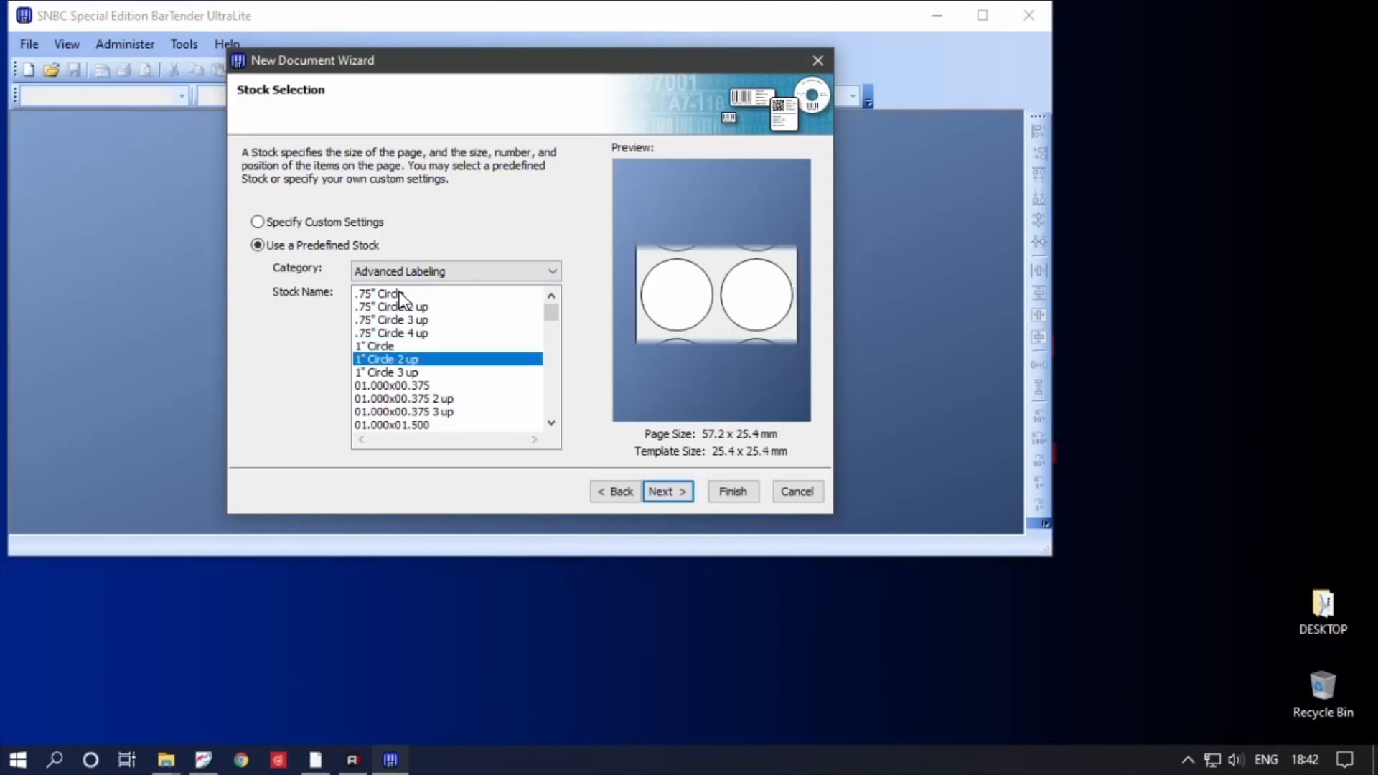
{"action": "key", "text": "Down"}
{"action": "key", "text": "Down"}
{"action": "key", "text": "Down"}
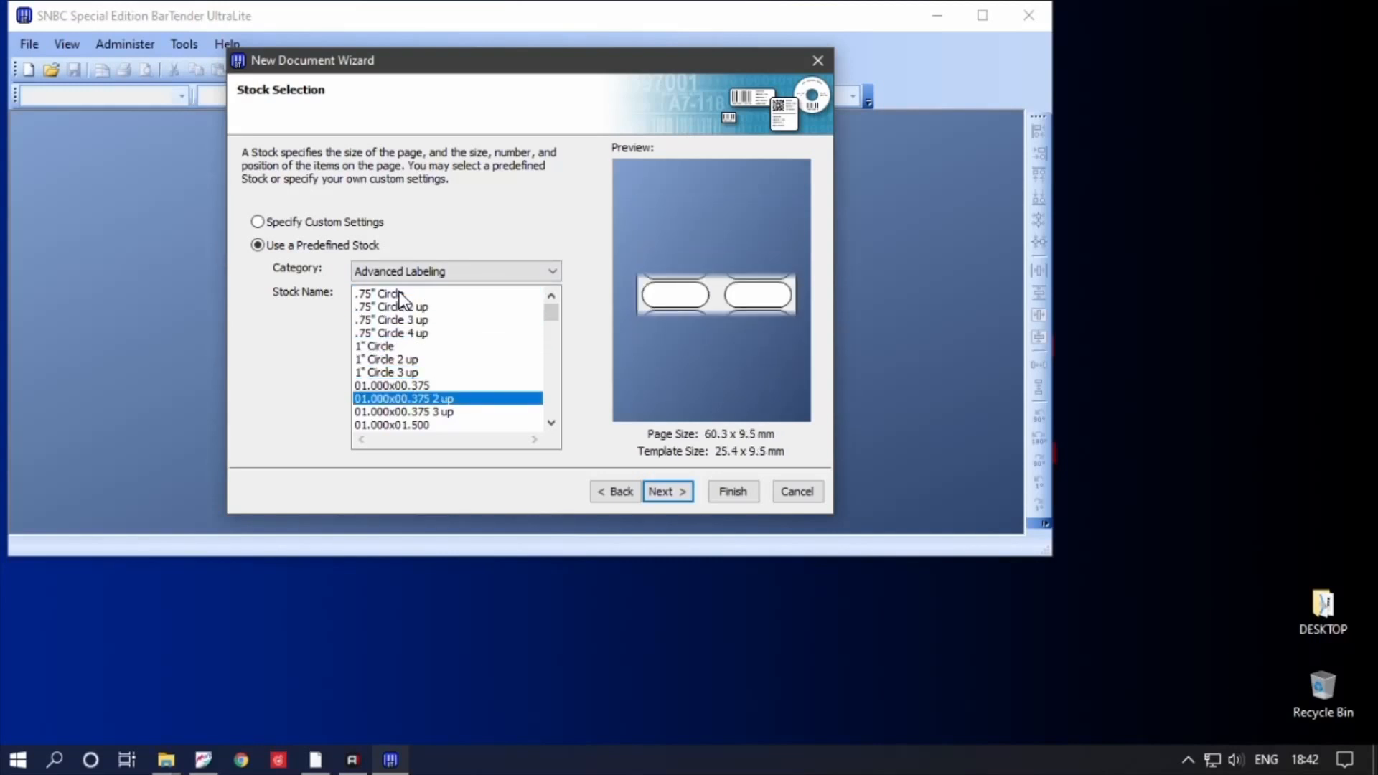
{"action": "key", "text": "Down"}
{"action": "key", "text": "Down"}
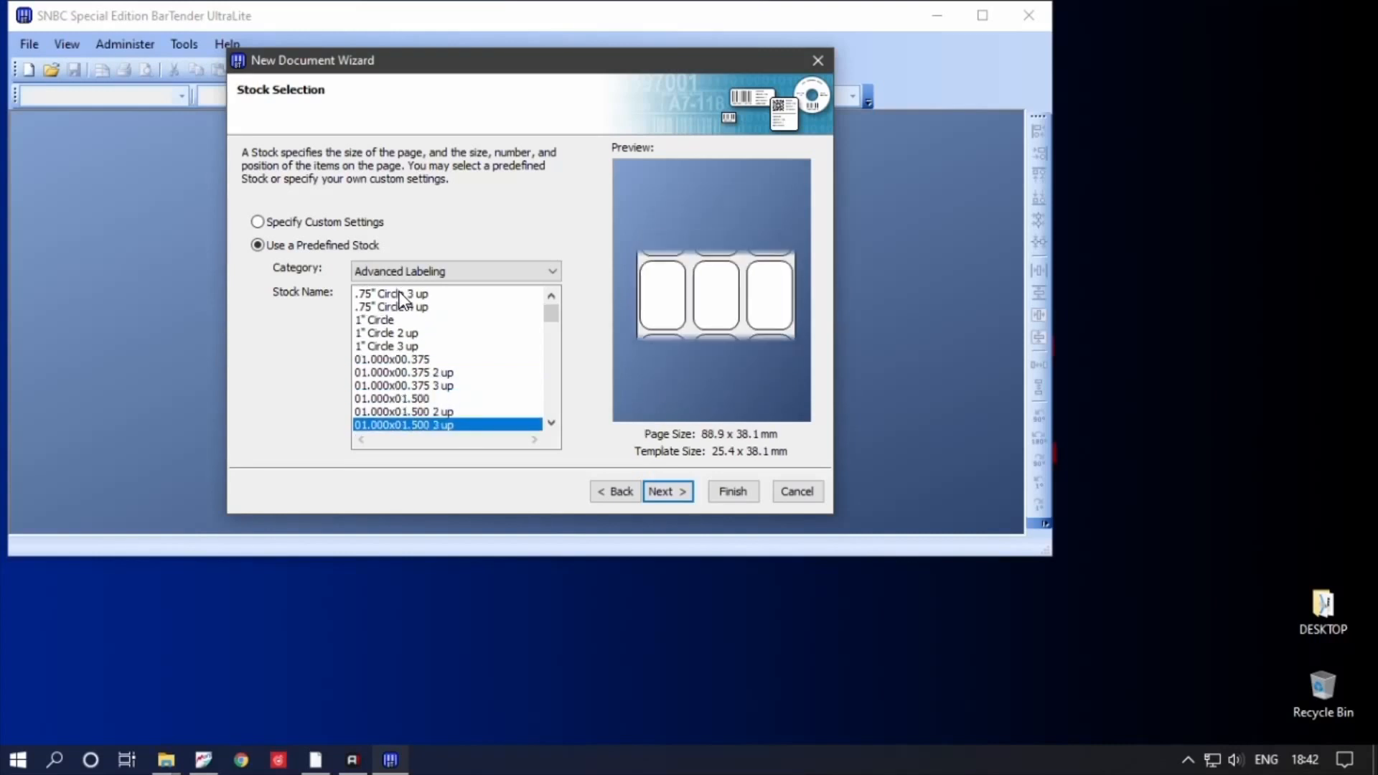
{"action": "key", "text": "Down"}
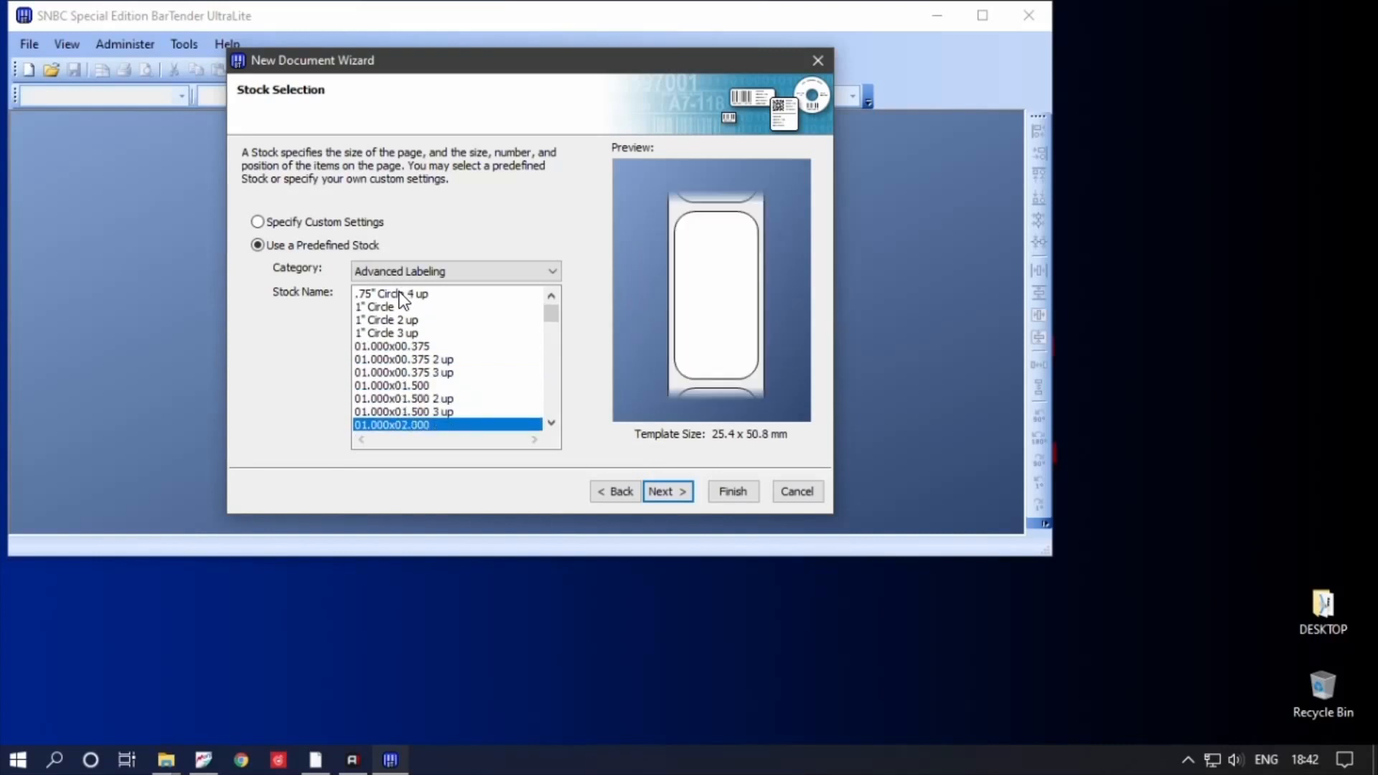
{"action": "key", "text": "Down"}
{"action": "key", "text": "Down"}
{"action": "key", "text": "Down"}
{"action": "key", "text": "Down"}
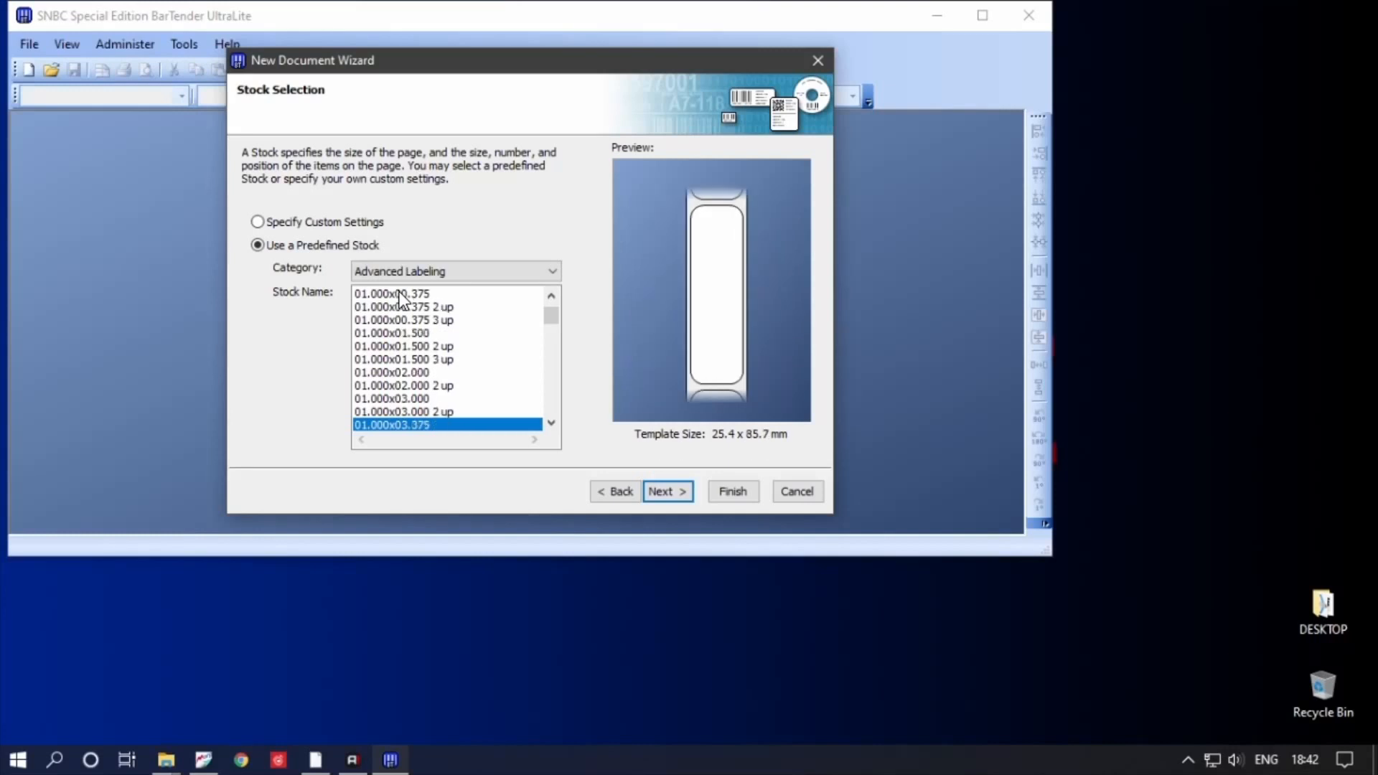
{"action": "key", "text": "Down"}
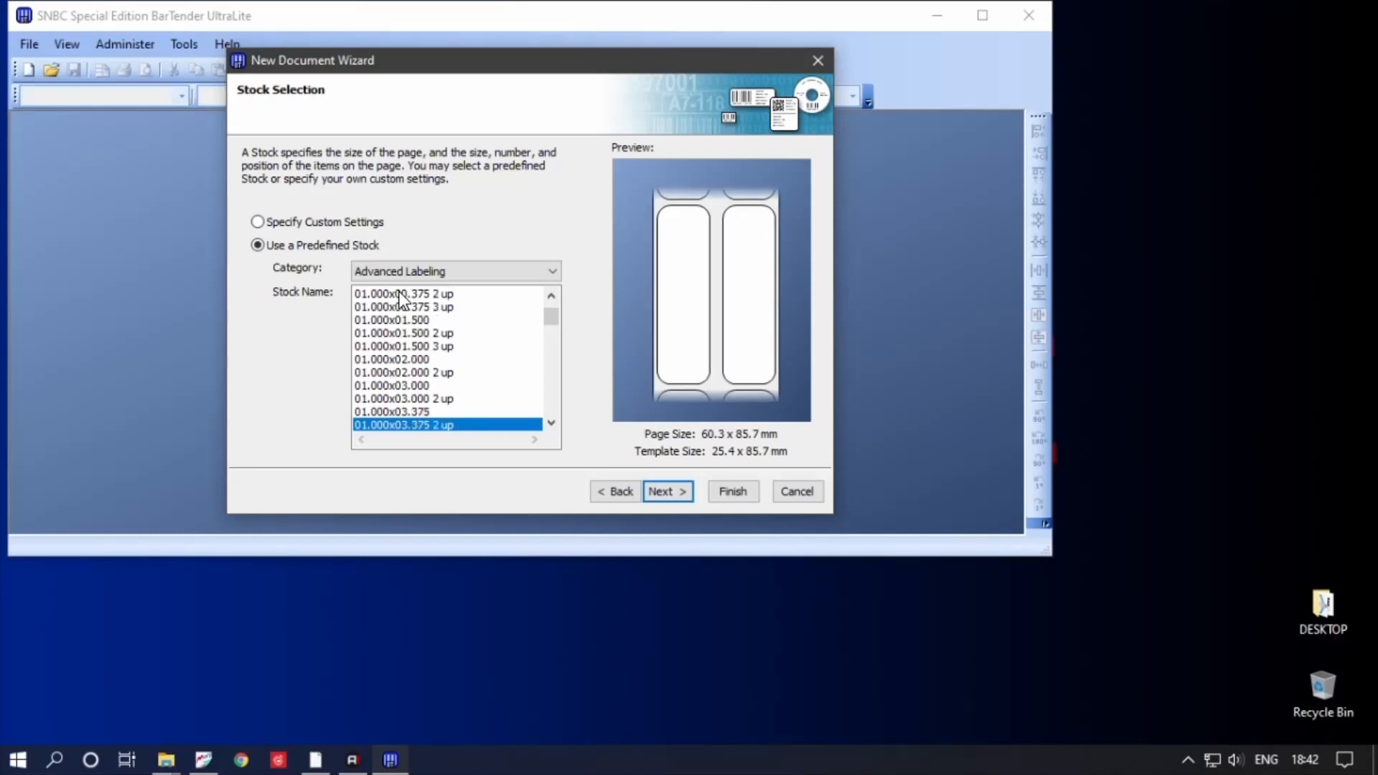
{"action": "key", "text": "Down"}
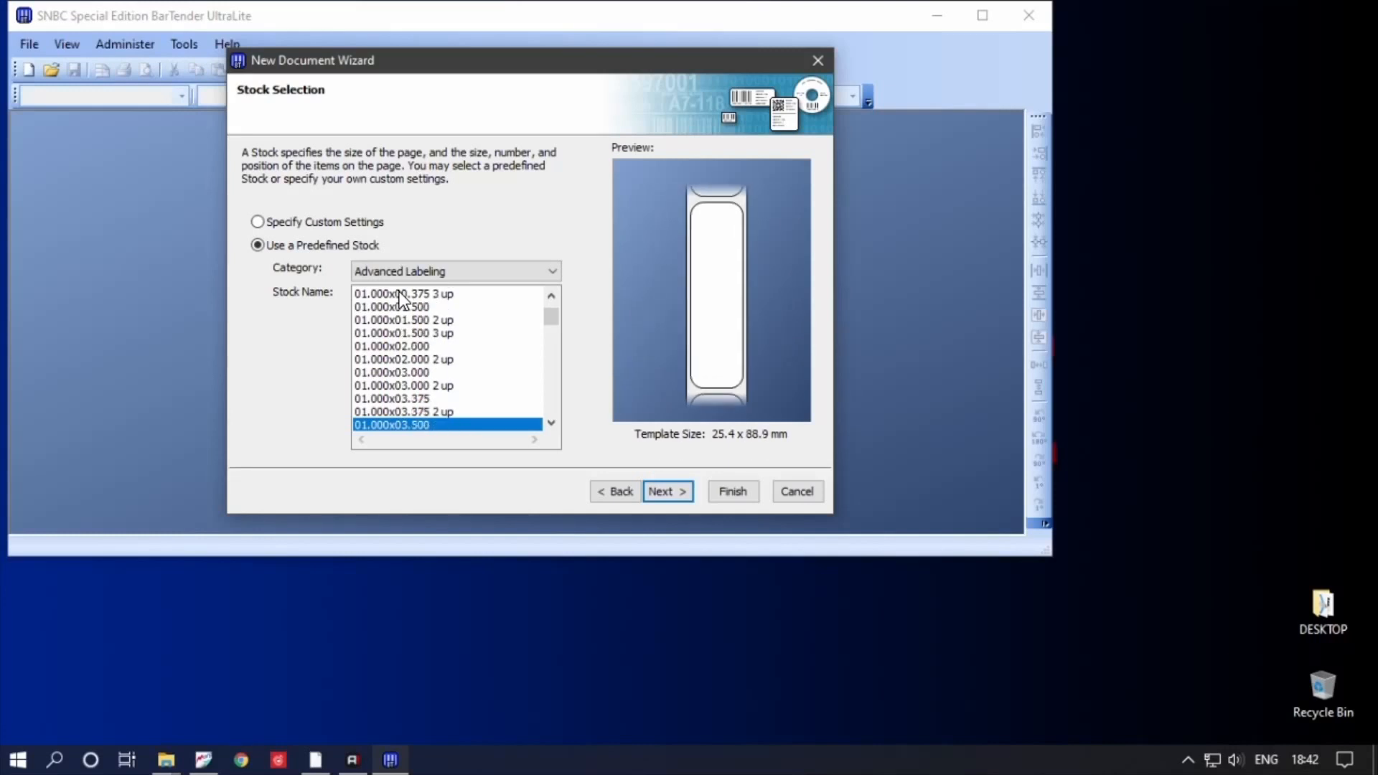
{"action": "key", "text": "Down"}
{"action": "key", "text": "Down"}
{"action": "key", "text": "Down"}
{"action": "key", "text": "Down"}
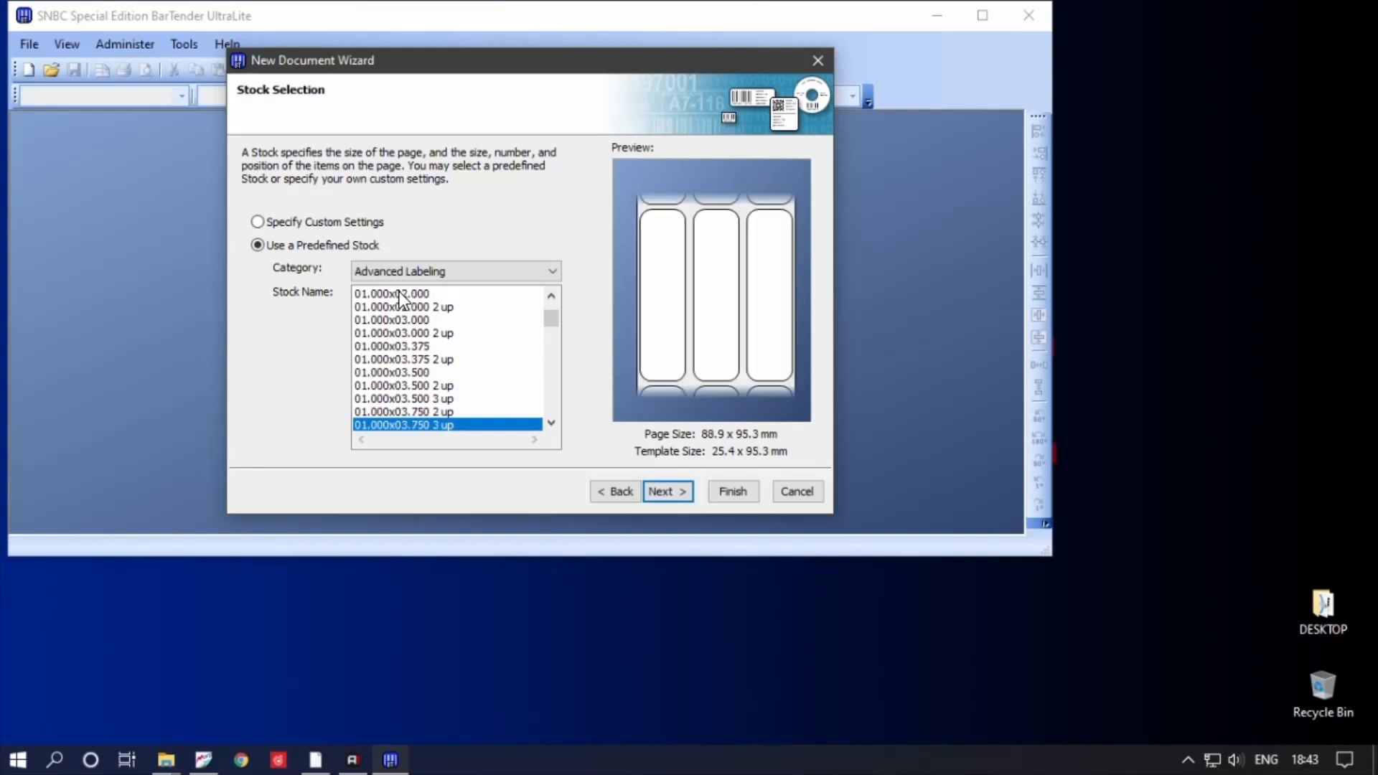
{"action": "key", "text": "Down"}
{"action": "key", "text": "Down"}
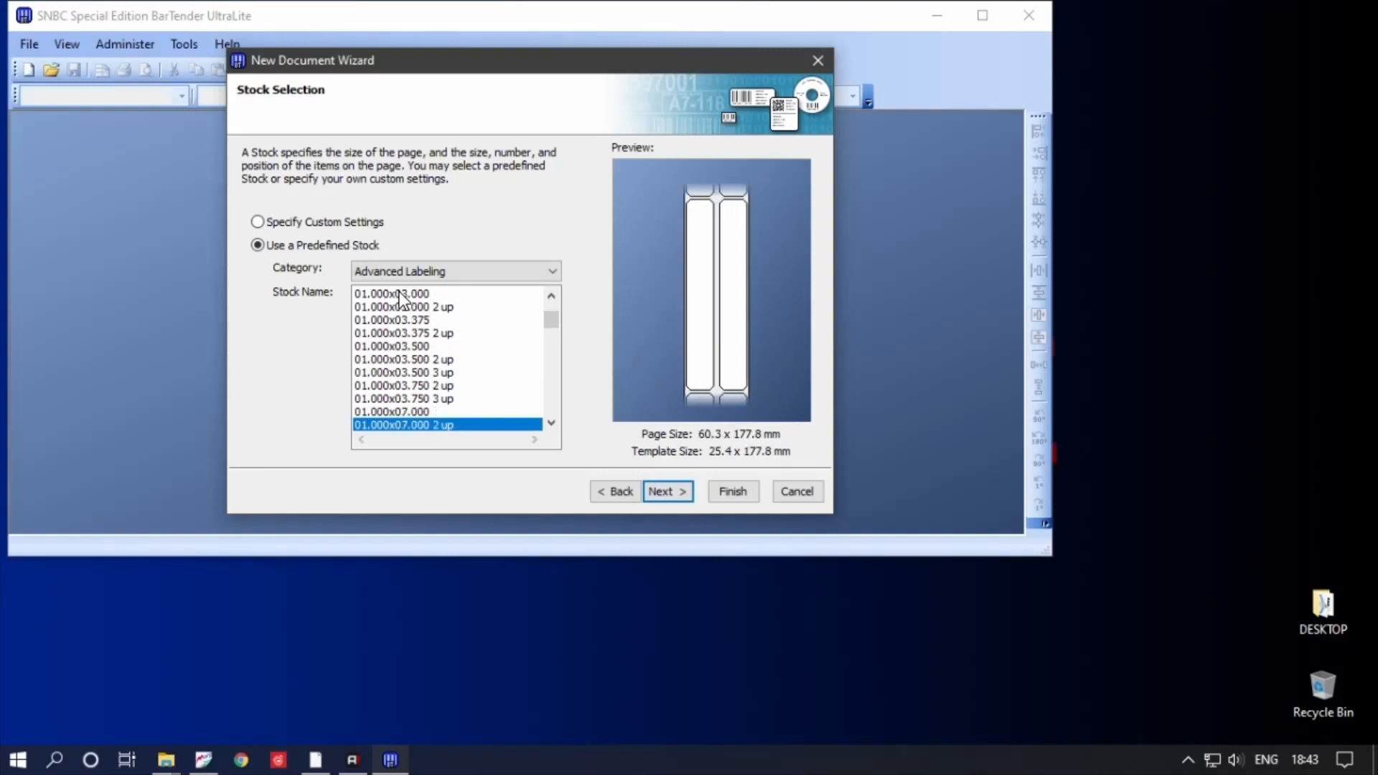
{"action": "key", "text": "Down"}
{"action": "key", "text": "Down"}
{"action": "key", "text": "Down"}
{"action": "key", "text": "Down"}
{"action": "key", "text": "Down"}
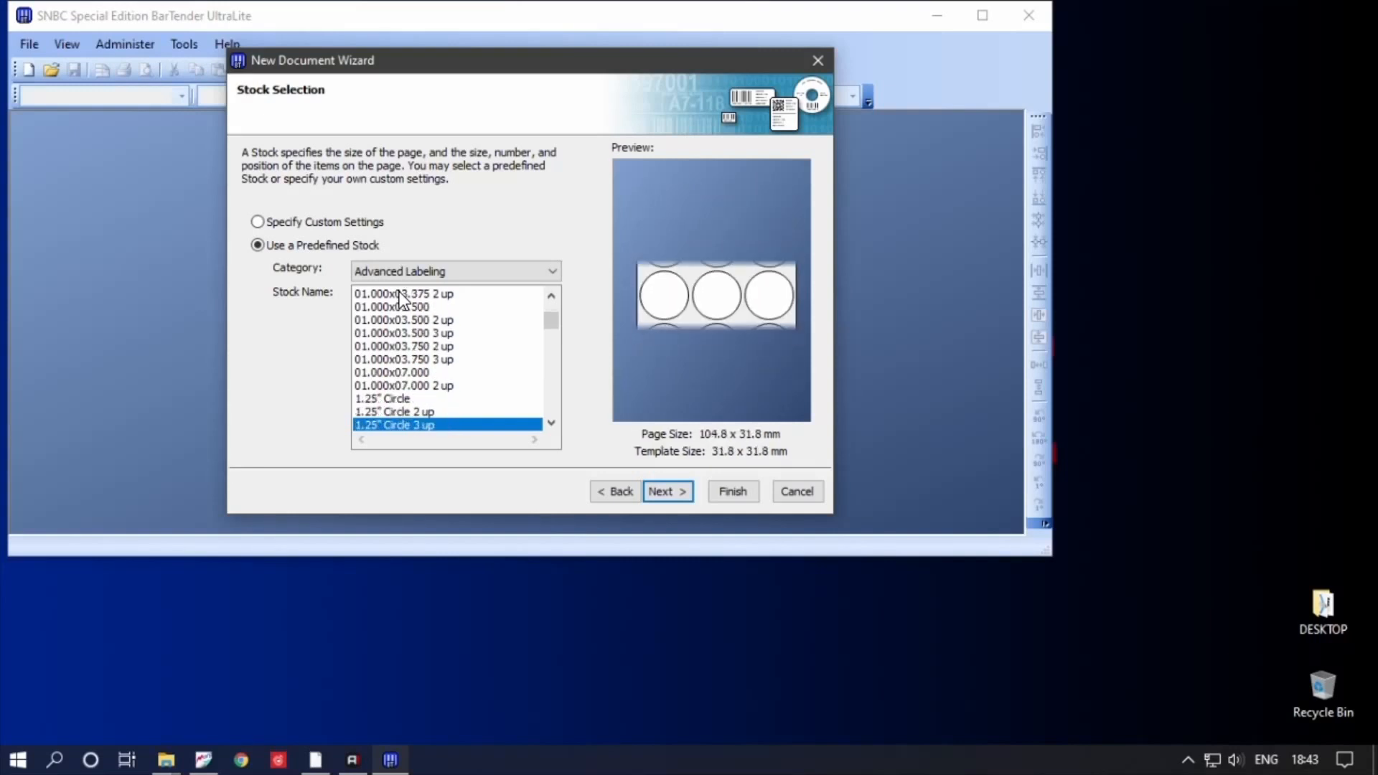
{"action": "key", "text": "Down"}
{"action": "key", "text": "Down"}
{"action": "key", "text": "Down"}
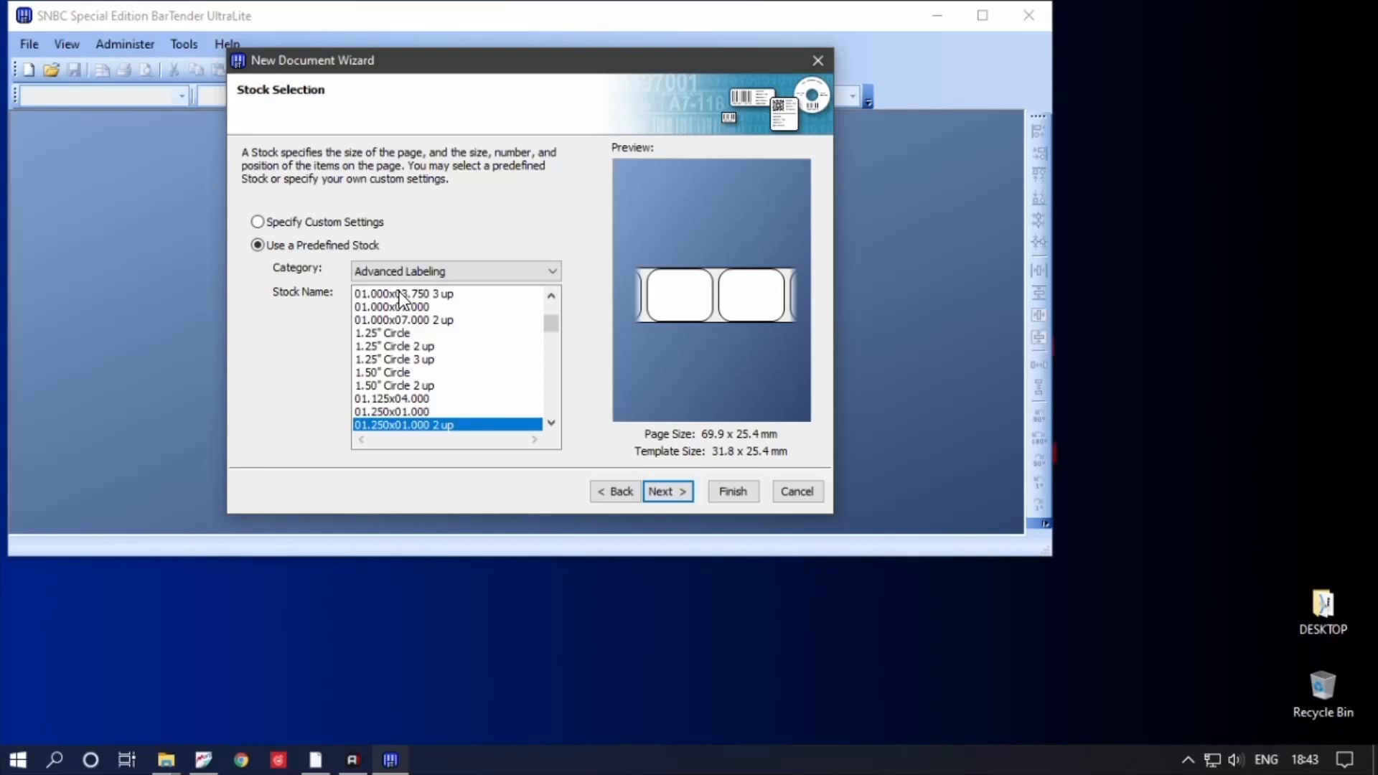
{"action": "key", "text": "Down"}
{"action": "key", "text": "Down"}
{"action": "key", "text": "Down"}
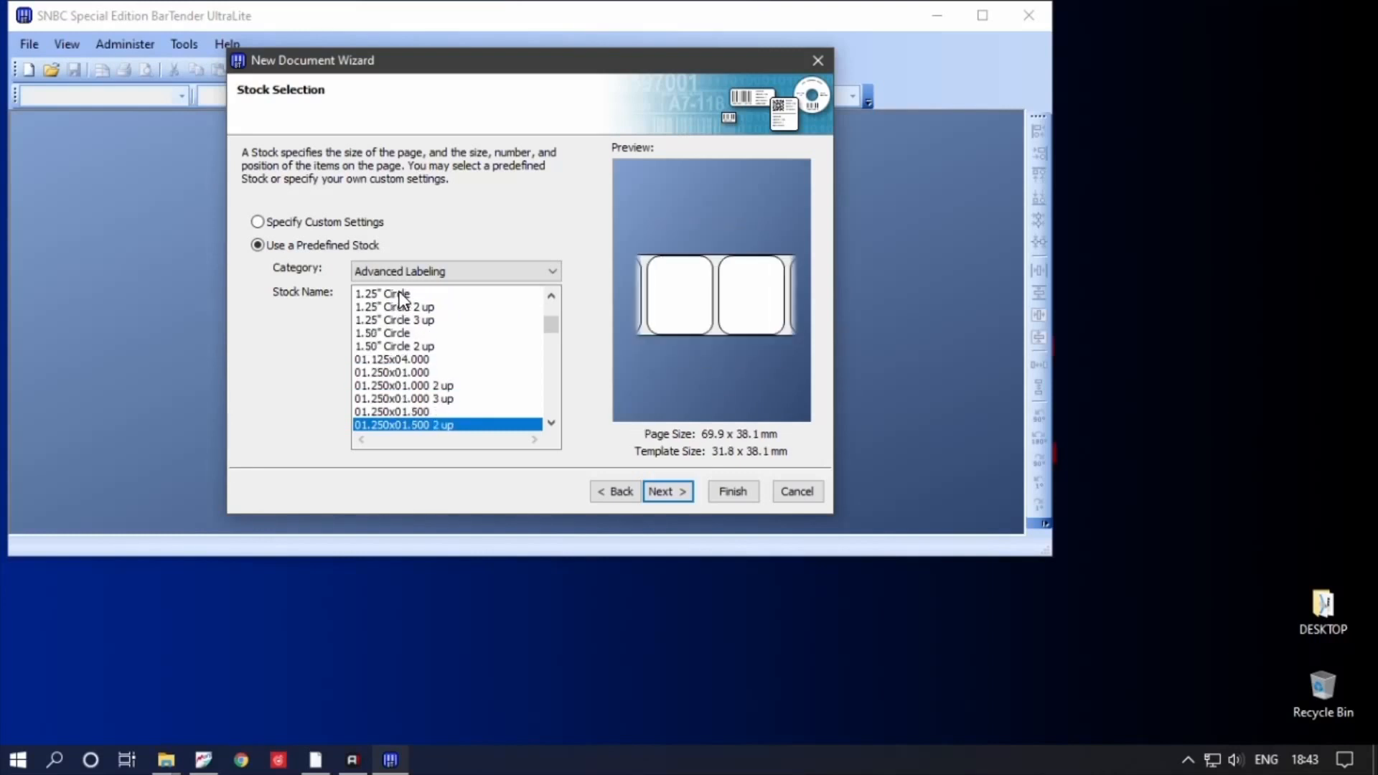
{"action": "key", "text": "Down"}
{"action": "key", "text": "Down"}
{"action": "key", "text": "Down"}
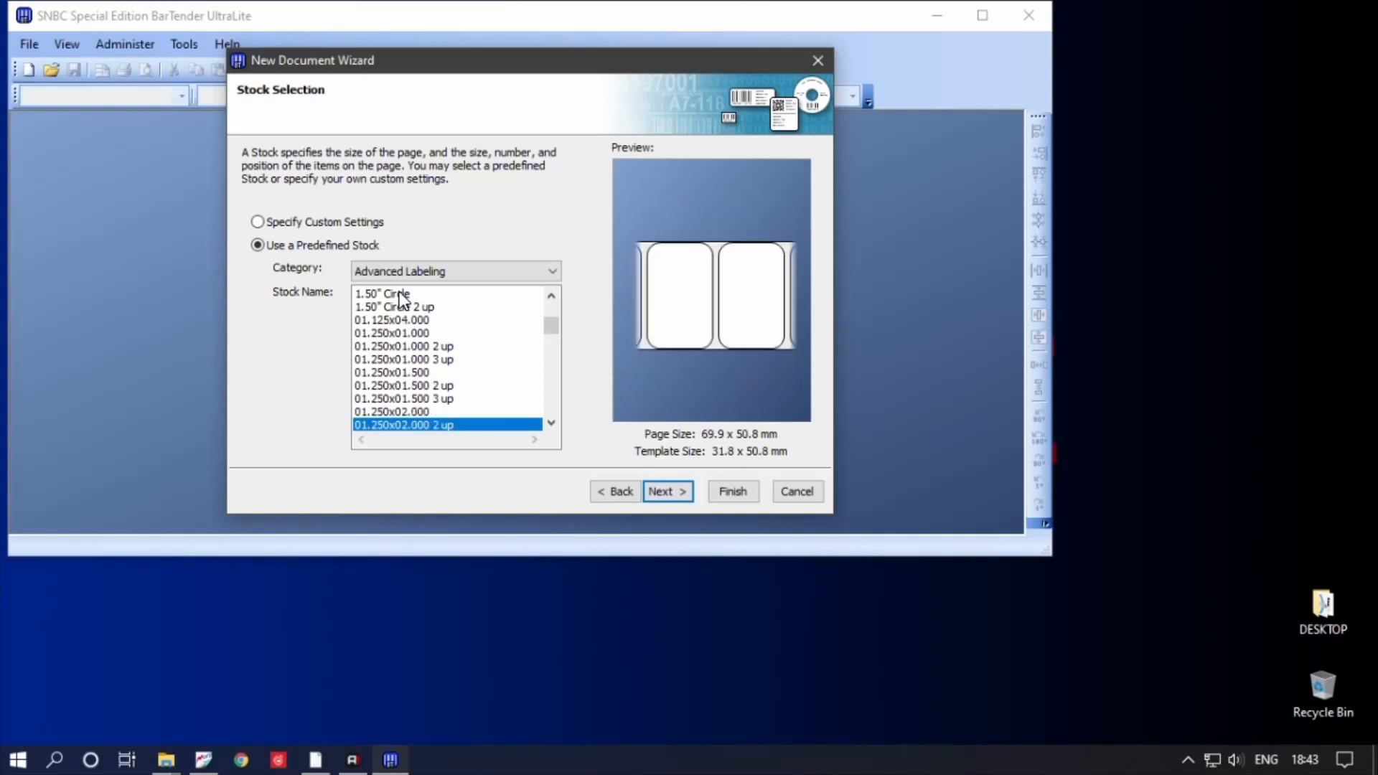
{"action": "key", "text": "Down"}
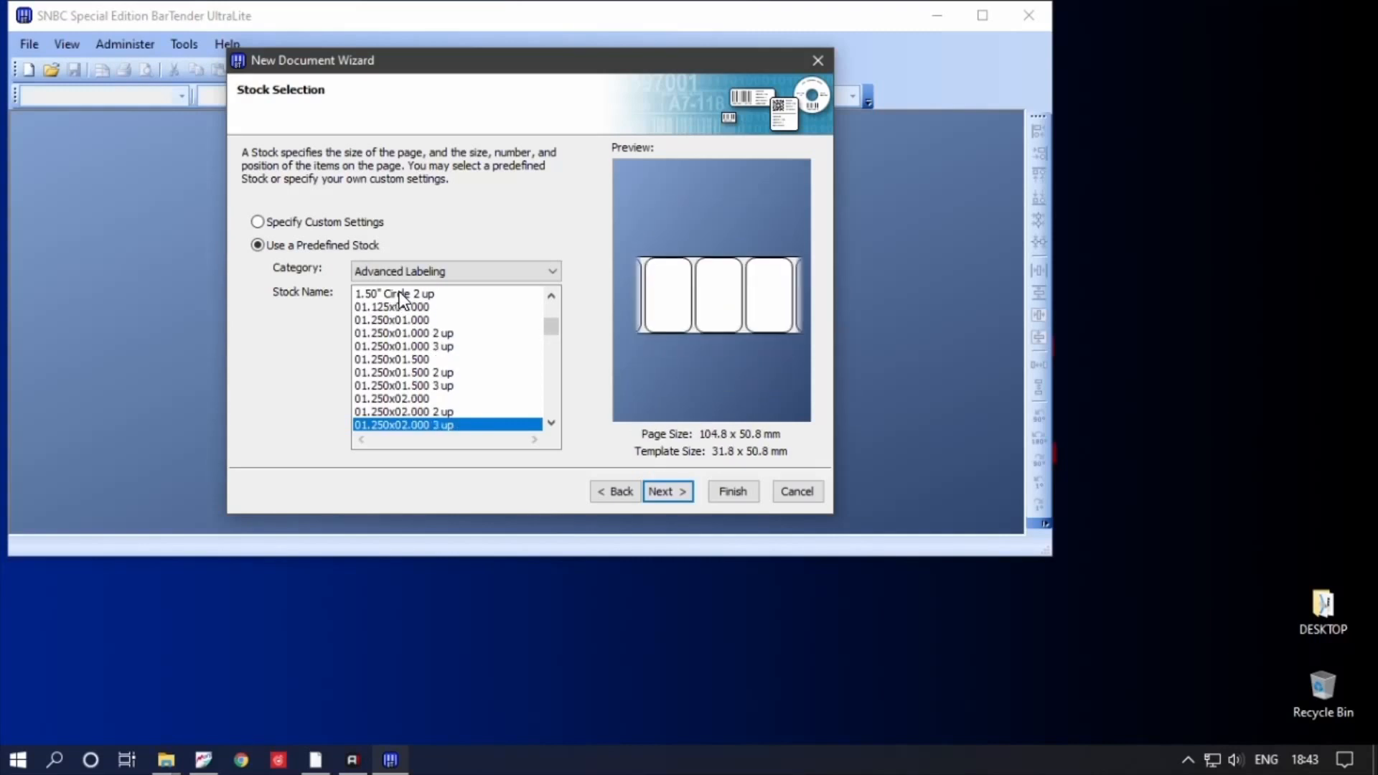
{"action": "key", "text": "Down"}
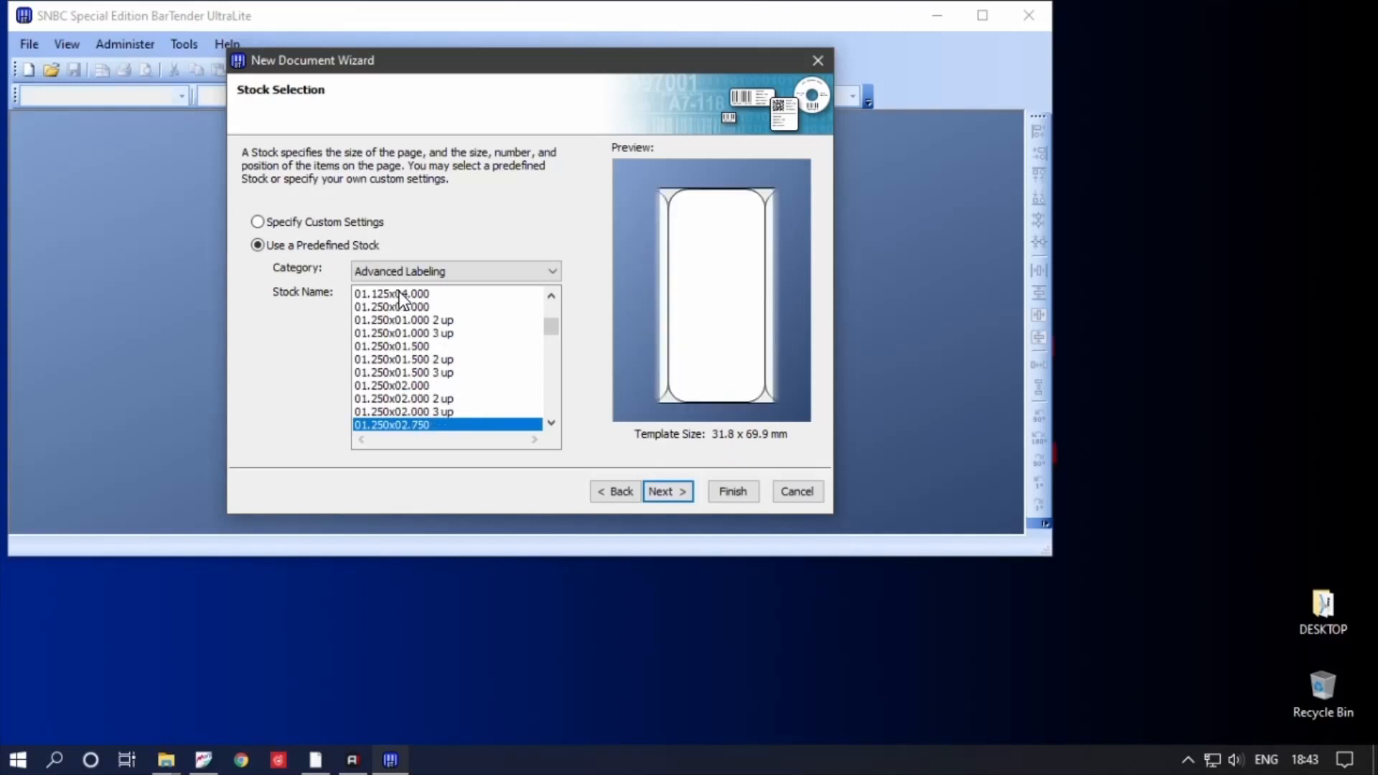
{"action": "key", "text": "Down"}
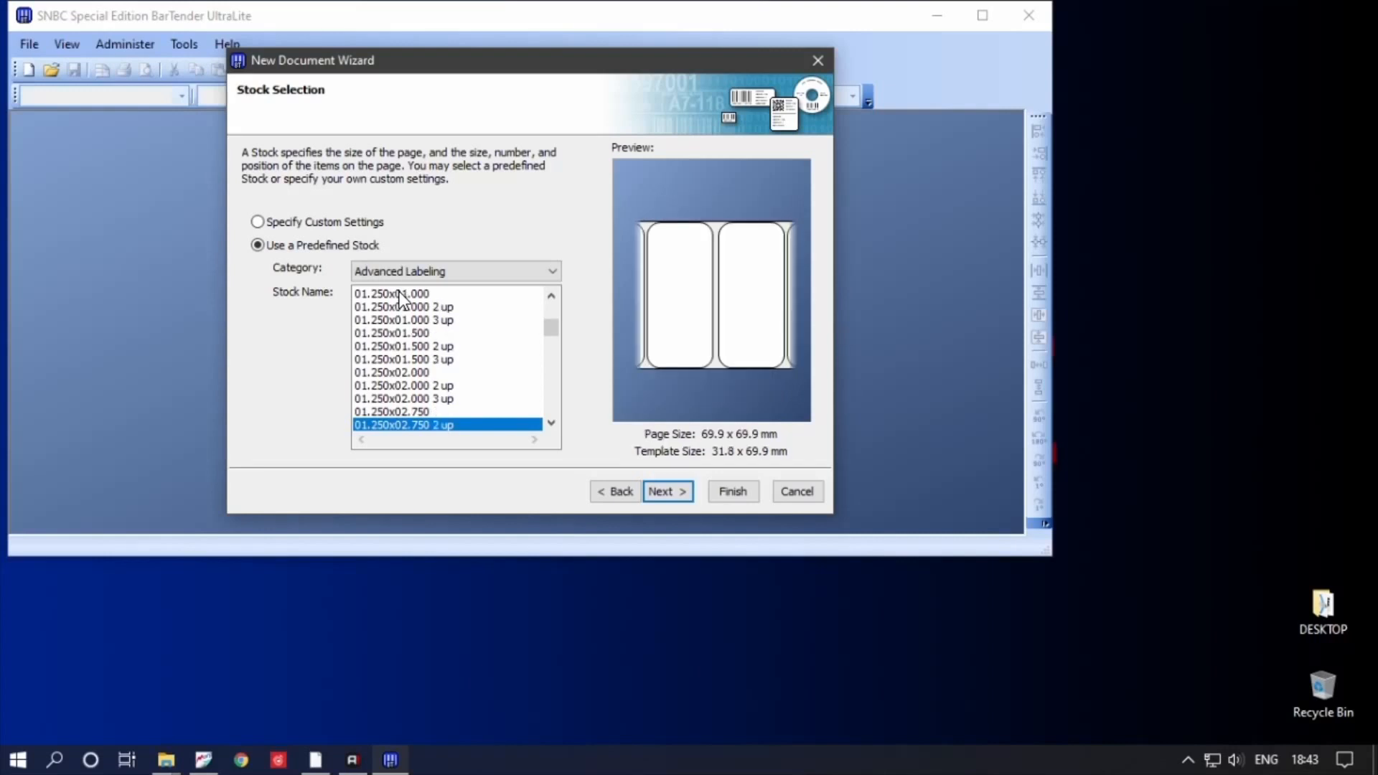
{"action": "key", "text": "Down"}
{"action": "key", "text": "Down"}
{"action": "key", "text": "Down"}
{"action": "key", "text": "Down"}
{"action": "key", "text": "Down"}
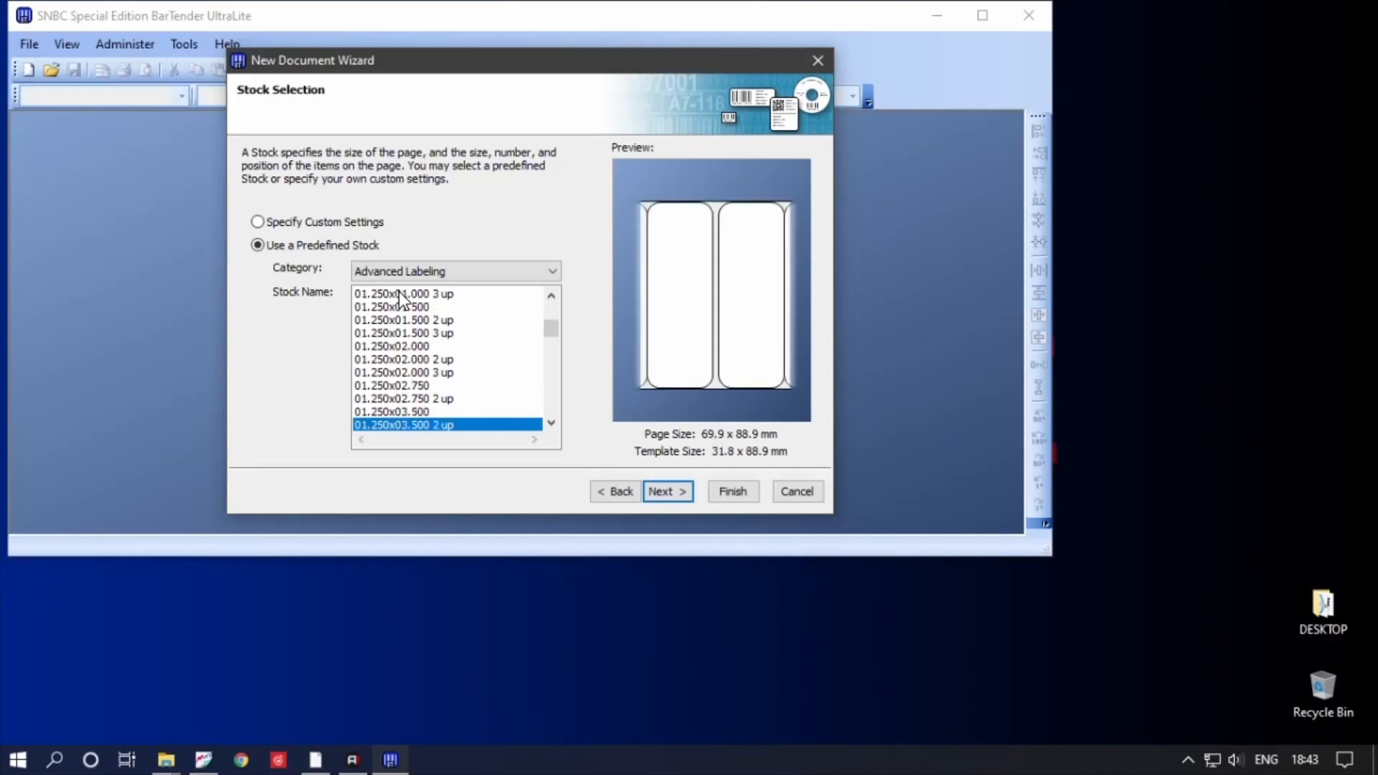
{"action": "key", "text": "Down"}
{"action": "key", "text": "Down"}
{"action": "key", "text": "Down"}
{"action": "key", "text": "Down"}
{"action": "key", "text": "Down"}
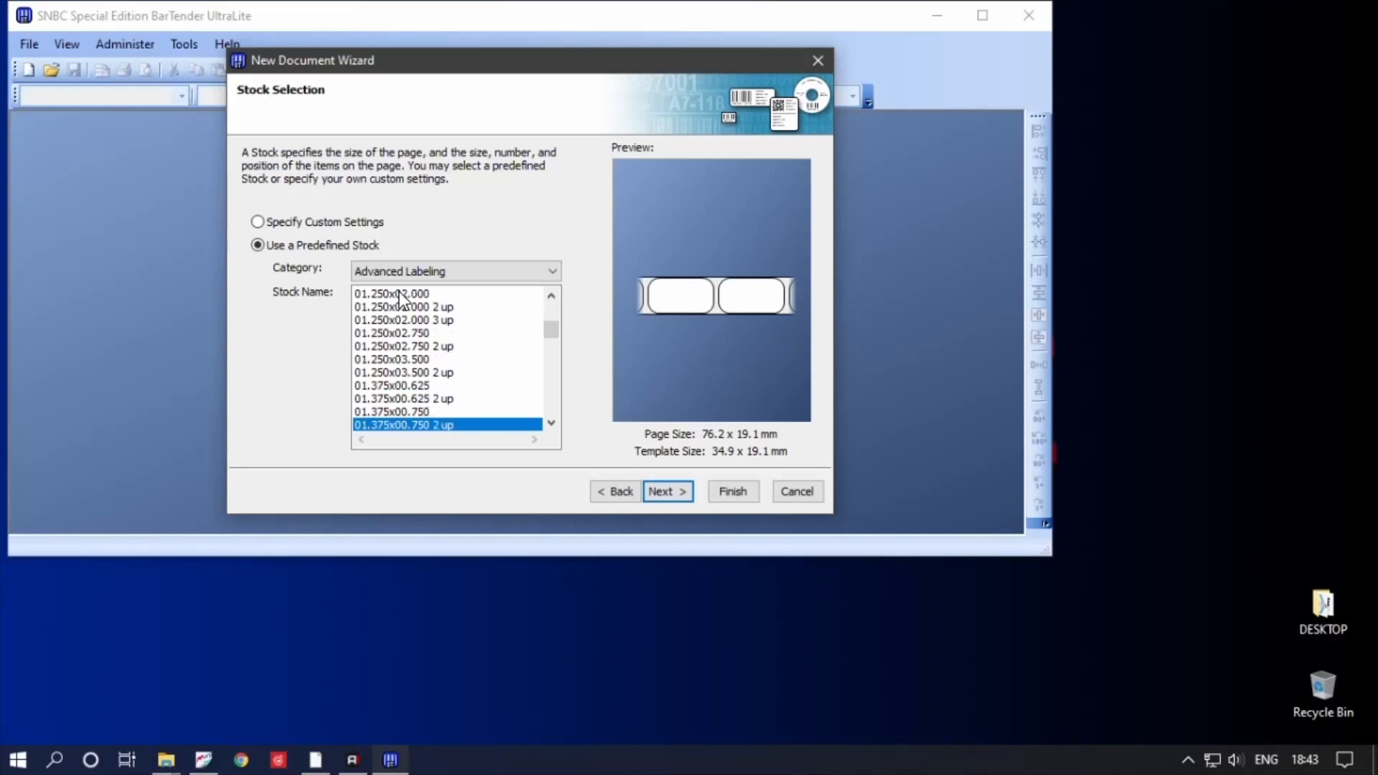
{"action": "key", "text": "Down"}
{"action": "key", "text": "Down"}
{"action": "key", "text": "Down"}
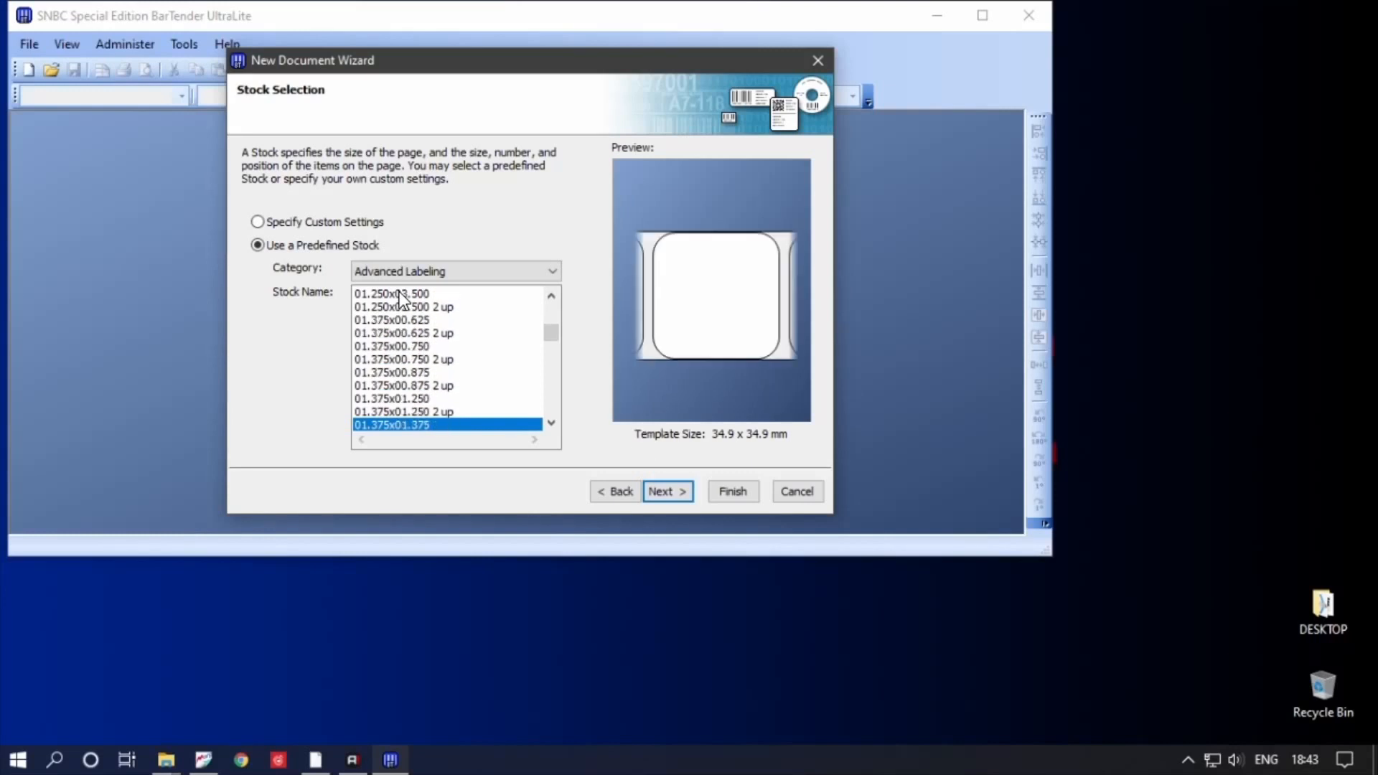
{"action": "key", "text": "Down"}
{"action": "key", "text": "Down"}
{"action": "key", "text": "Down"}
{"action": "key", "text": "Down"}
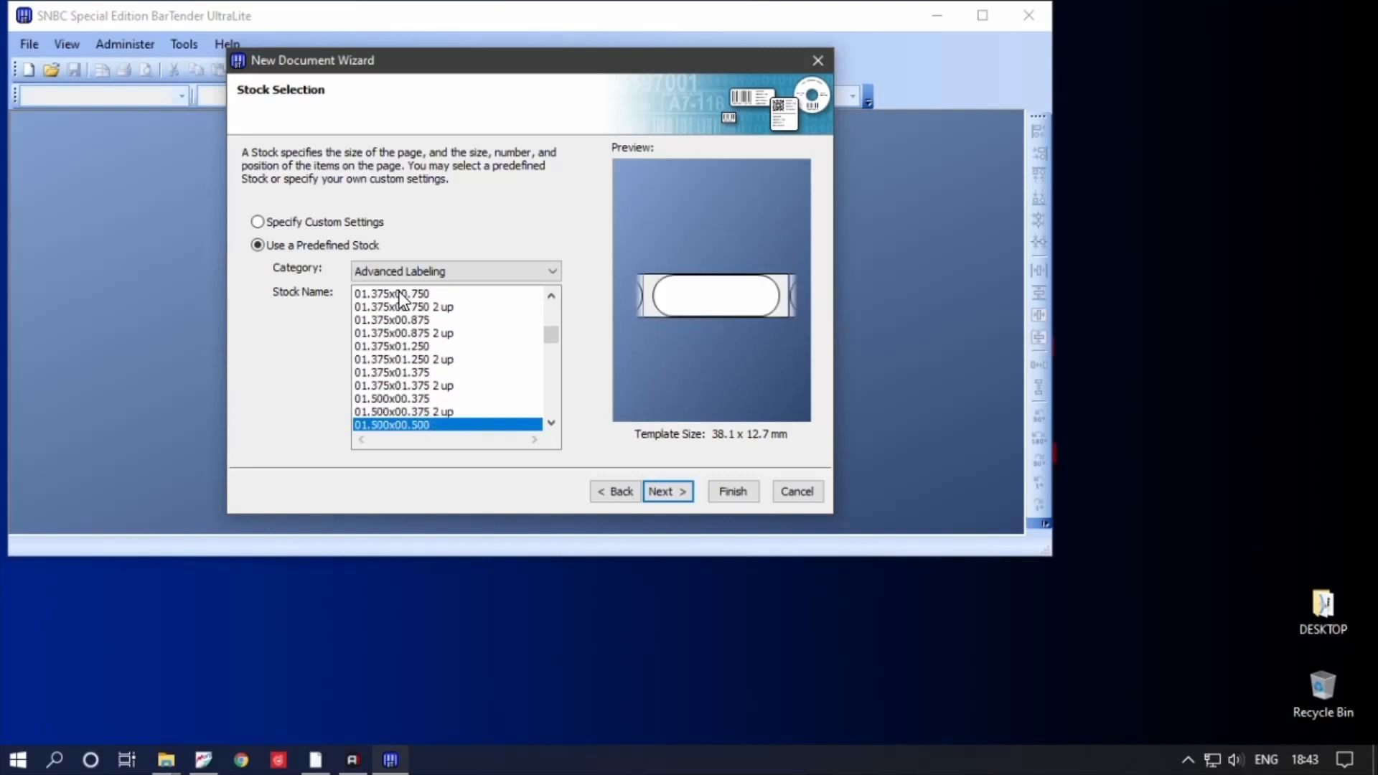
{"action": "key", "text": "Down"}
{"action": "key", "text": "Down"}
{"action": "key", "text": "Down"}
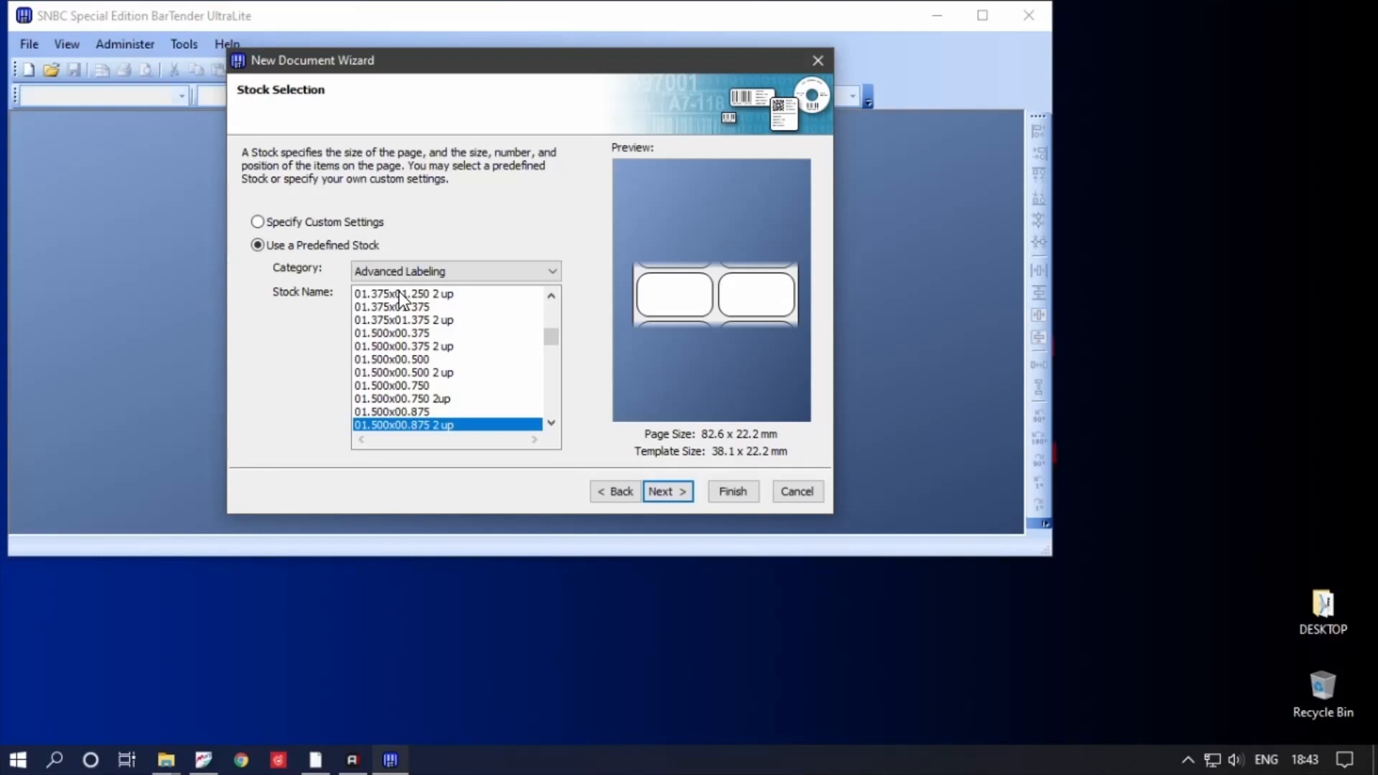
- Create the document with no background color, picture or template image, and maximize the application window
{"action": "left_click", "coordinate": [675, 492]}
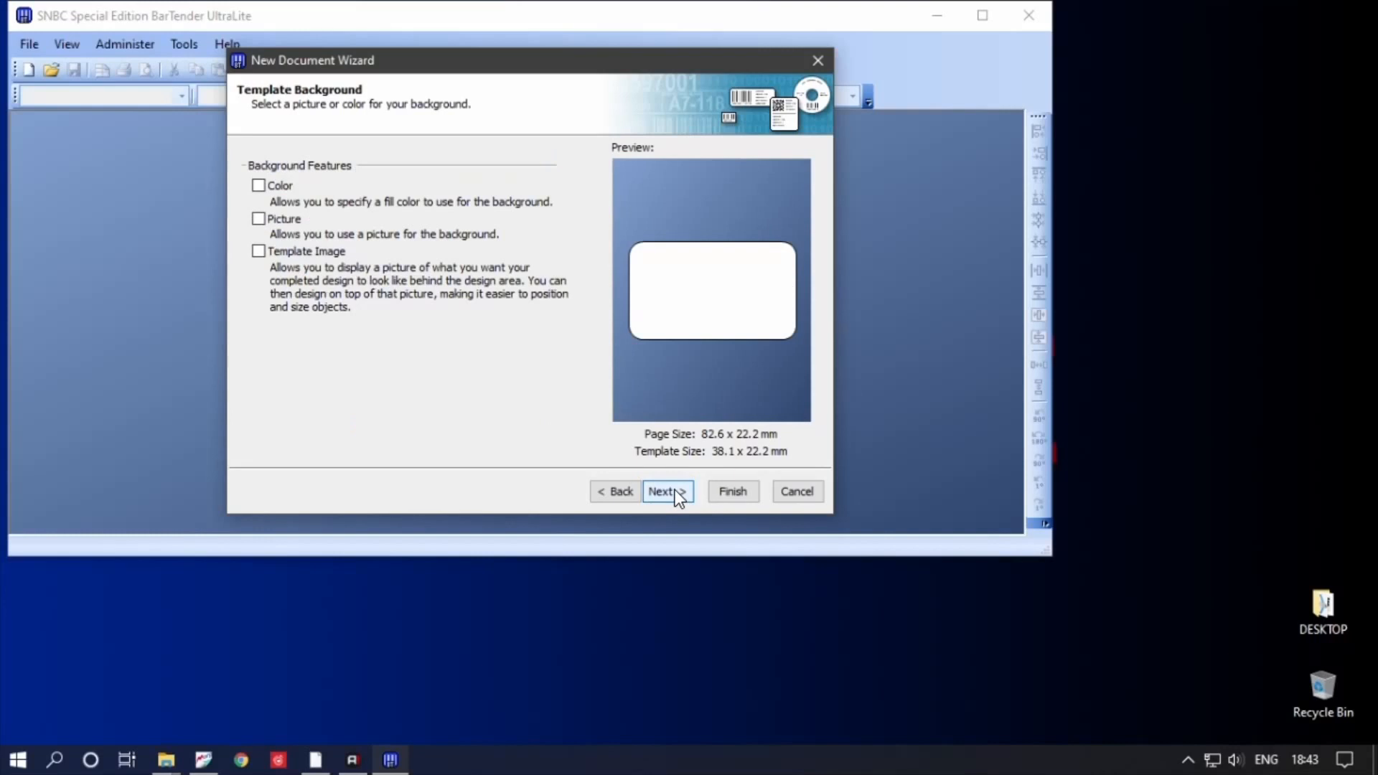
{"action": "left_click", "coordinate": [675, 492]}
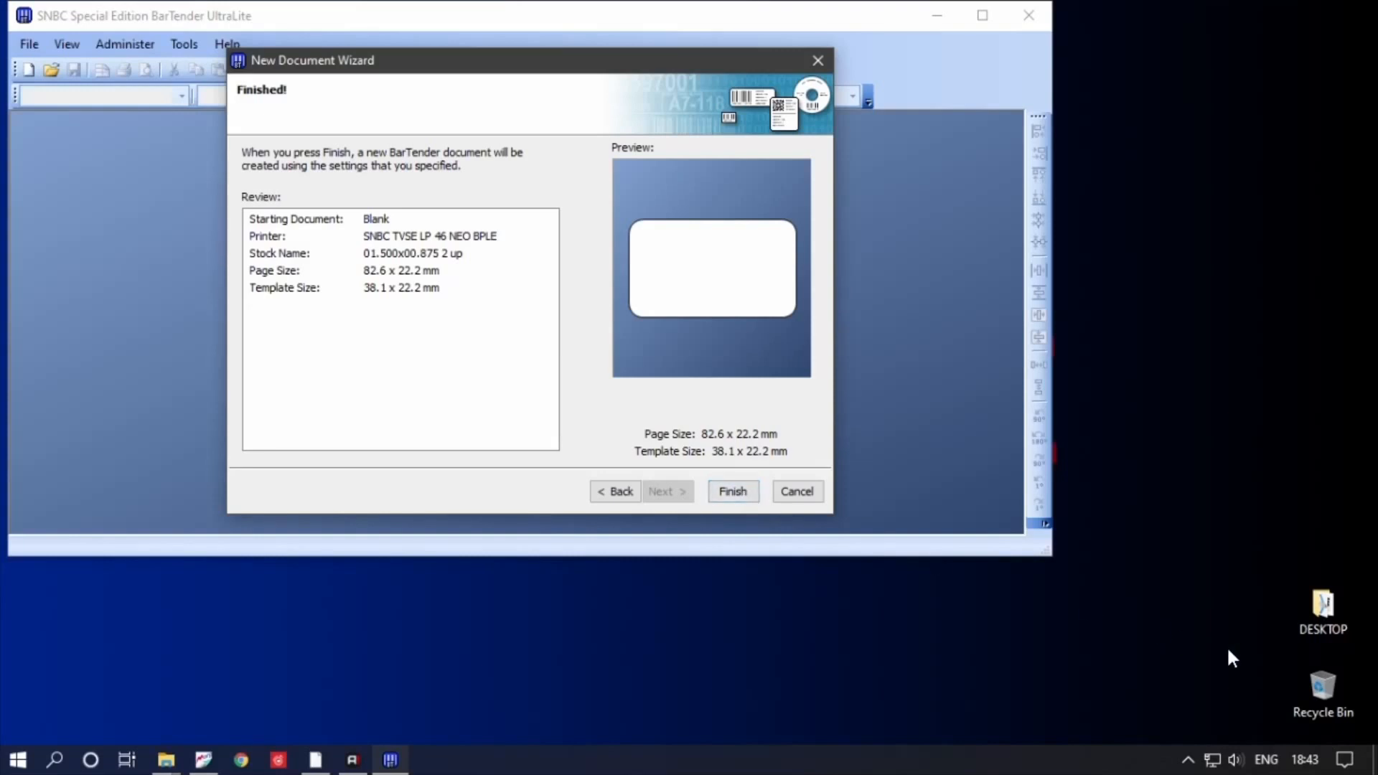
{"action": "left_click", "coordinate": [1070, 631]}
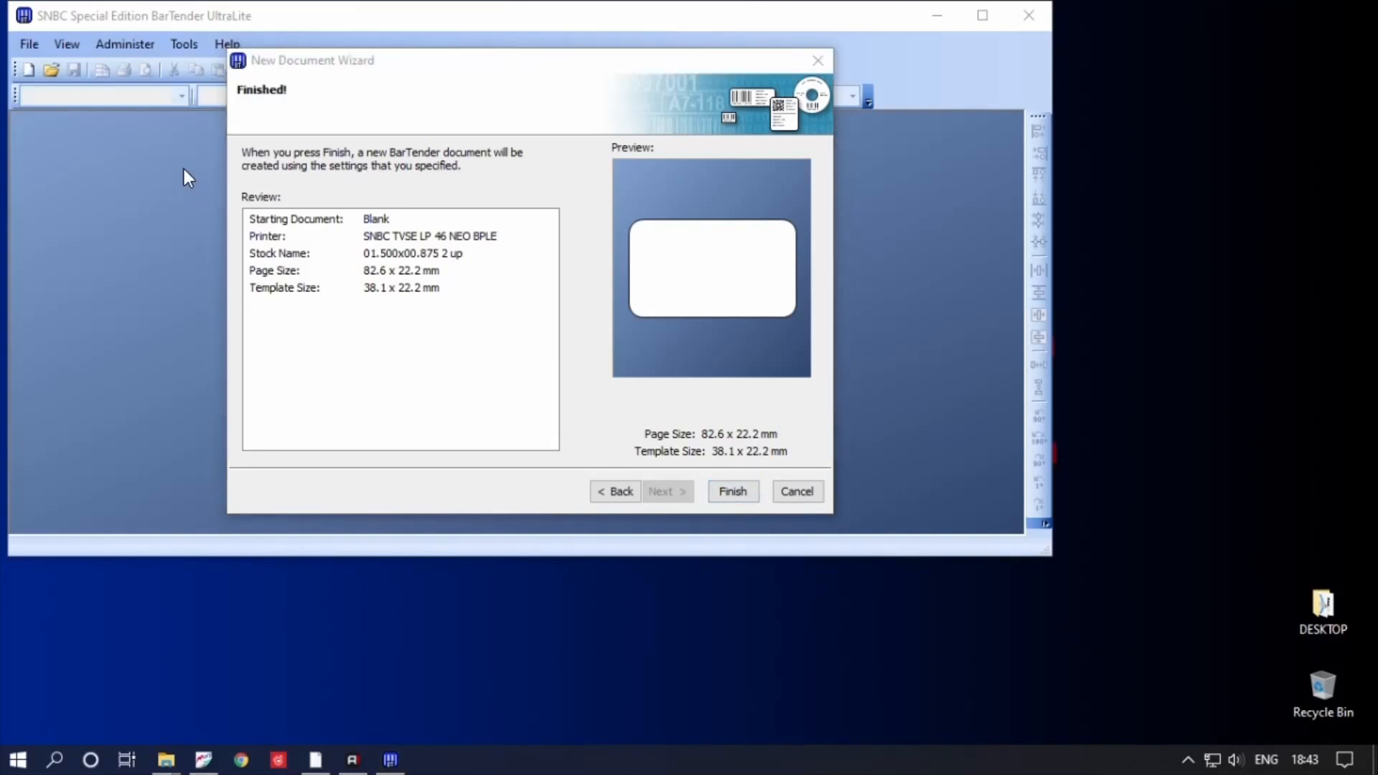
{"action": "mouse_move", "coordinate": [185, 172]}
{"action": "left_mouse_down"}
{"action": "mouse_move", "coordinate": [459, 331]}
{"action": "mouse_move", "coordinate": [600, 379]}
{"action": "left_mouse_up"}
{"action": "left_click", "coordinate": [754, 491]}
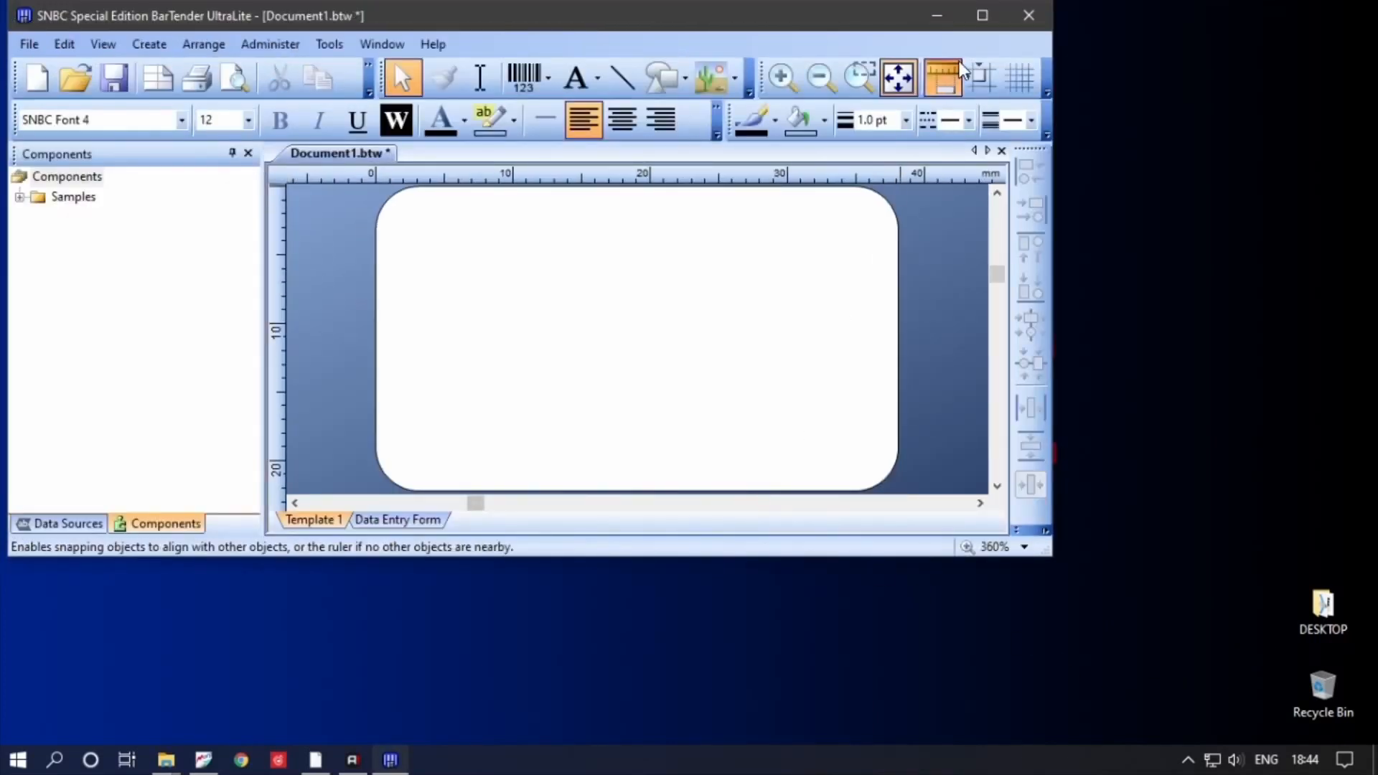
{"action": "left_click", "coordinate": [982, 15]}
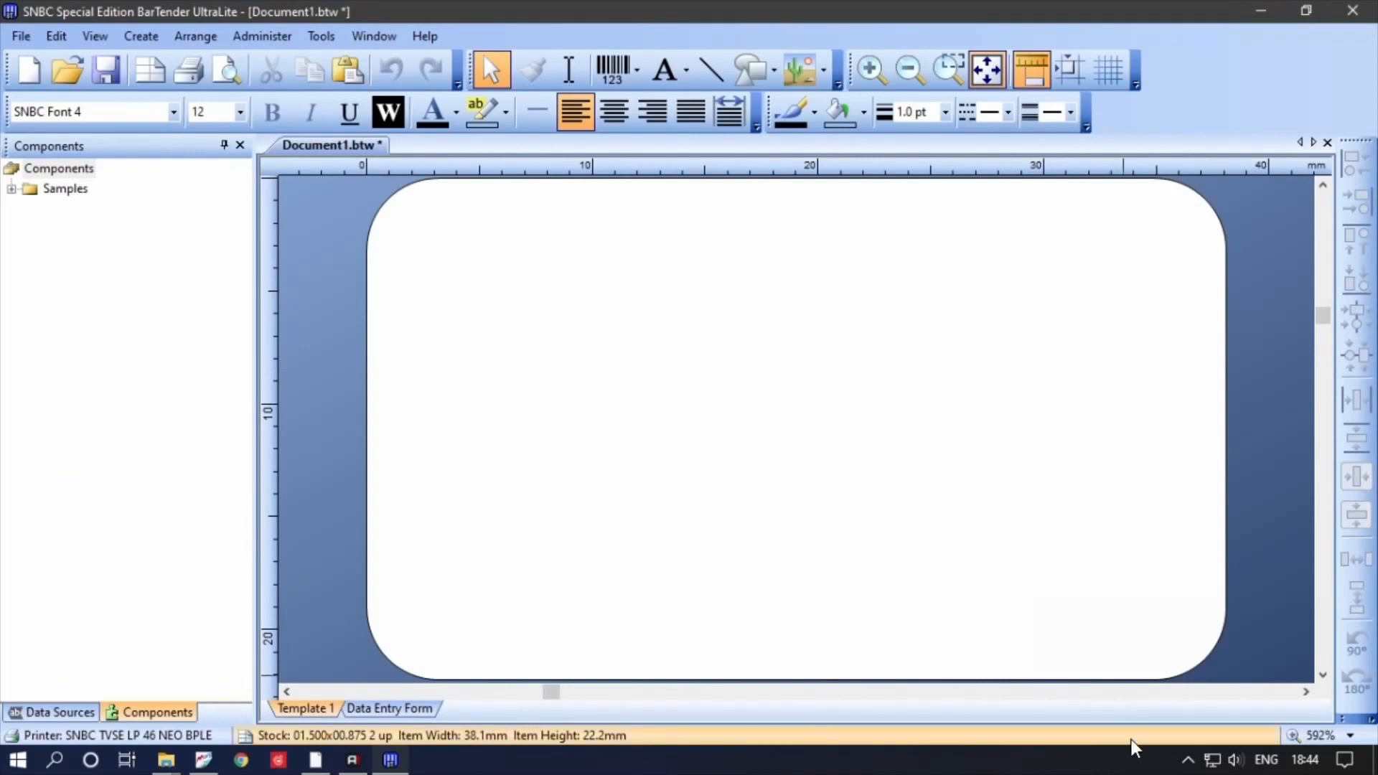
{"action": "mouse_move", "coordinate": [1117, 734]}
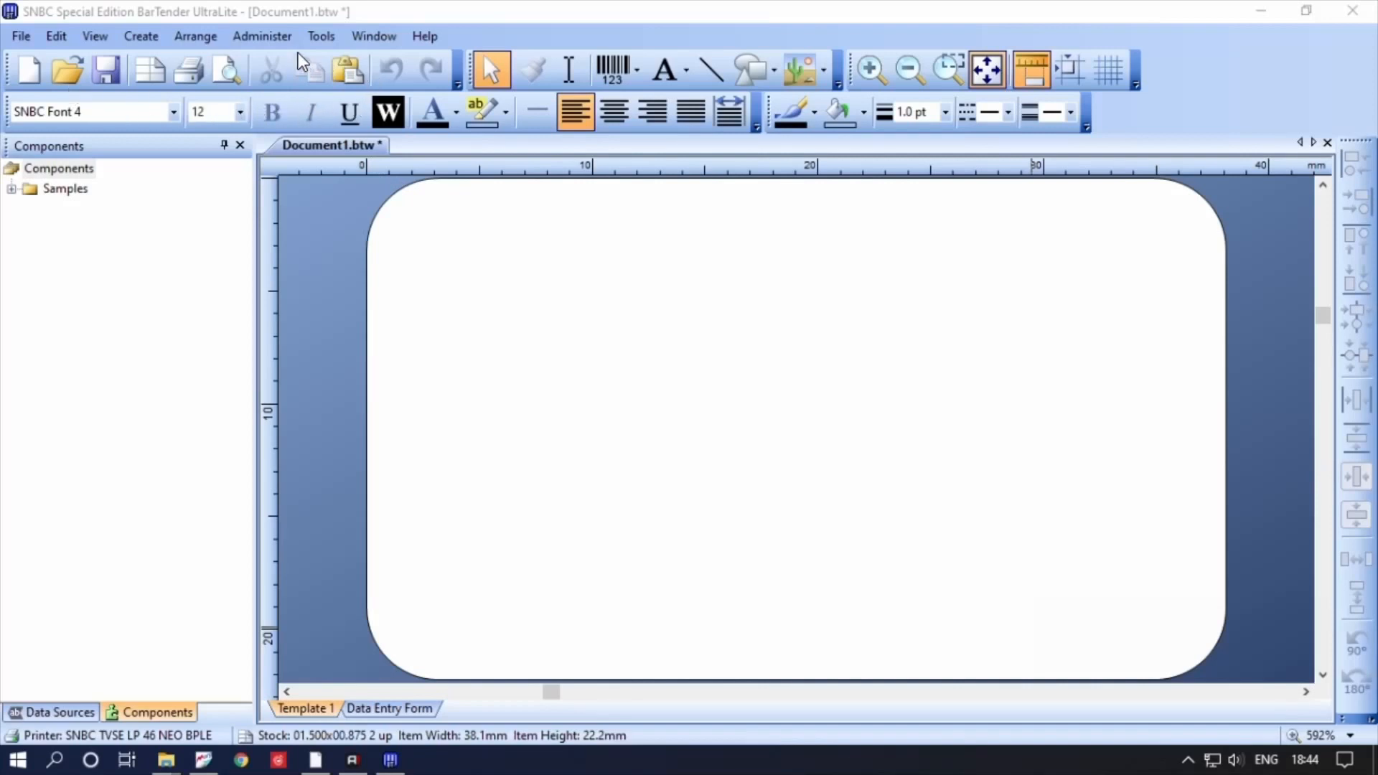
{"action": "left_click_drag", "start_coordinate": [284, 45], "coordinate": [540, 158]}
{"action": "mouse_move", "coordinate": [510, 49]}
{"action": "left_mouse_down"}
{"action": "mouse_move", "coordinate": [745, 175]}
{"action": "mouse_move", "coordinate": [793, 173]}
{"action": "left_mouse_up"}
{"action": "mouse_move", "coordinate": [337, 182]}
{"action": "left_mouse_down"}
{"action": "mouse_move", "coordinate": [884, 451]}
{"action": "mouse_move", "coordinate": [1256, 691]}
{"action": "left_mouse_up"}
{"action": "mouse_move", "coordinate": [188, 157]}
{"action": "left_mouse_down"}
{"action": "mouse_move", "coordinate": [6, 221]}
{"action": "mouse_move", "coordinate": [5, 321]}
{"action": "left_mouse_up"}
{"action": "left_click", "coordinate": [431, 119]}
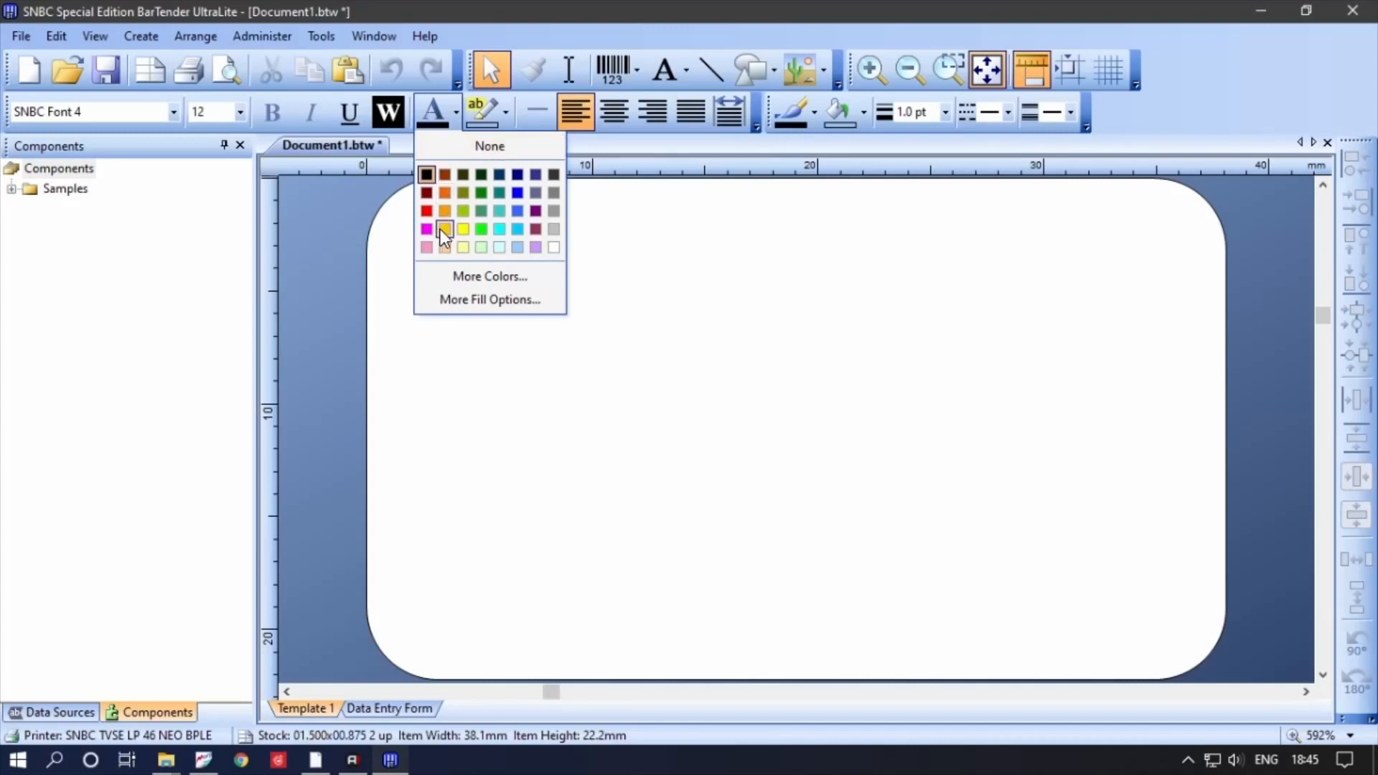
{"action": "left_click", "coordinate": [430, 113]}
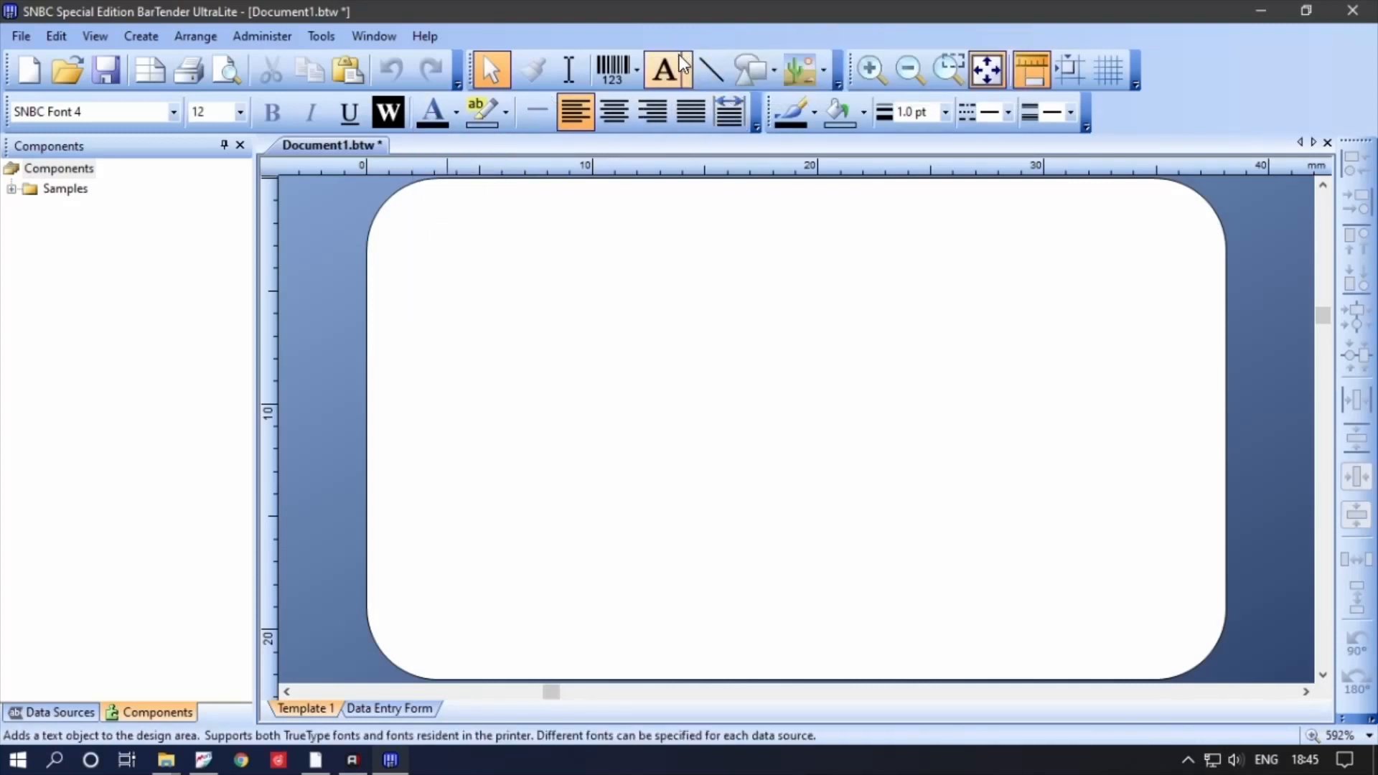
- Place a single-line text object near the label's upper edge, at about X 7.6 mm and Y 2.5 mm
{"action": "left_click", "coordinate": [685, 72]}
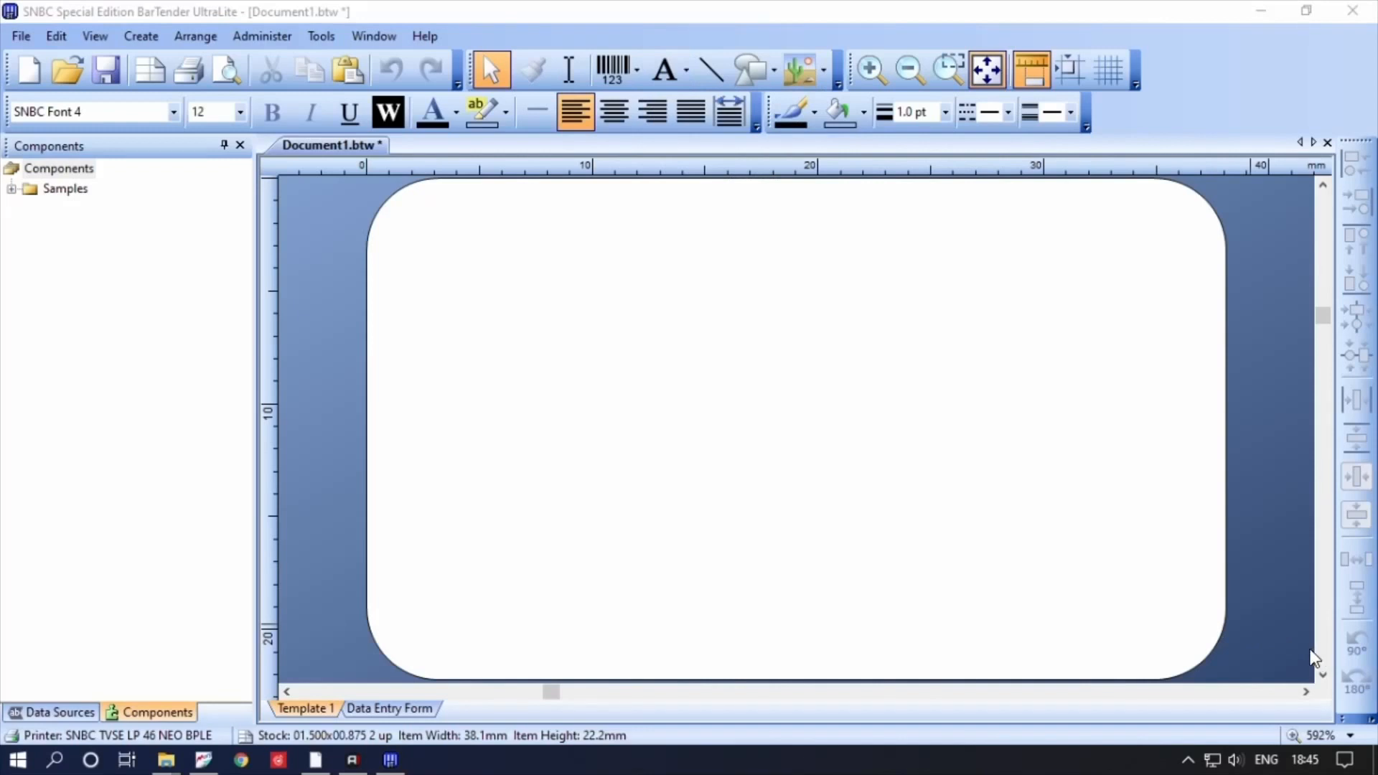
{"action": "left_click", "coordinate": [688, 70]}
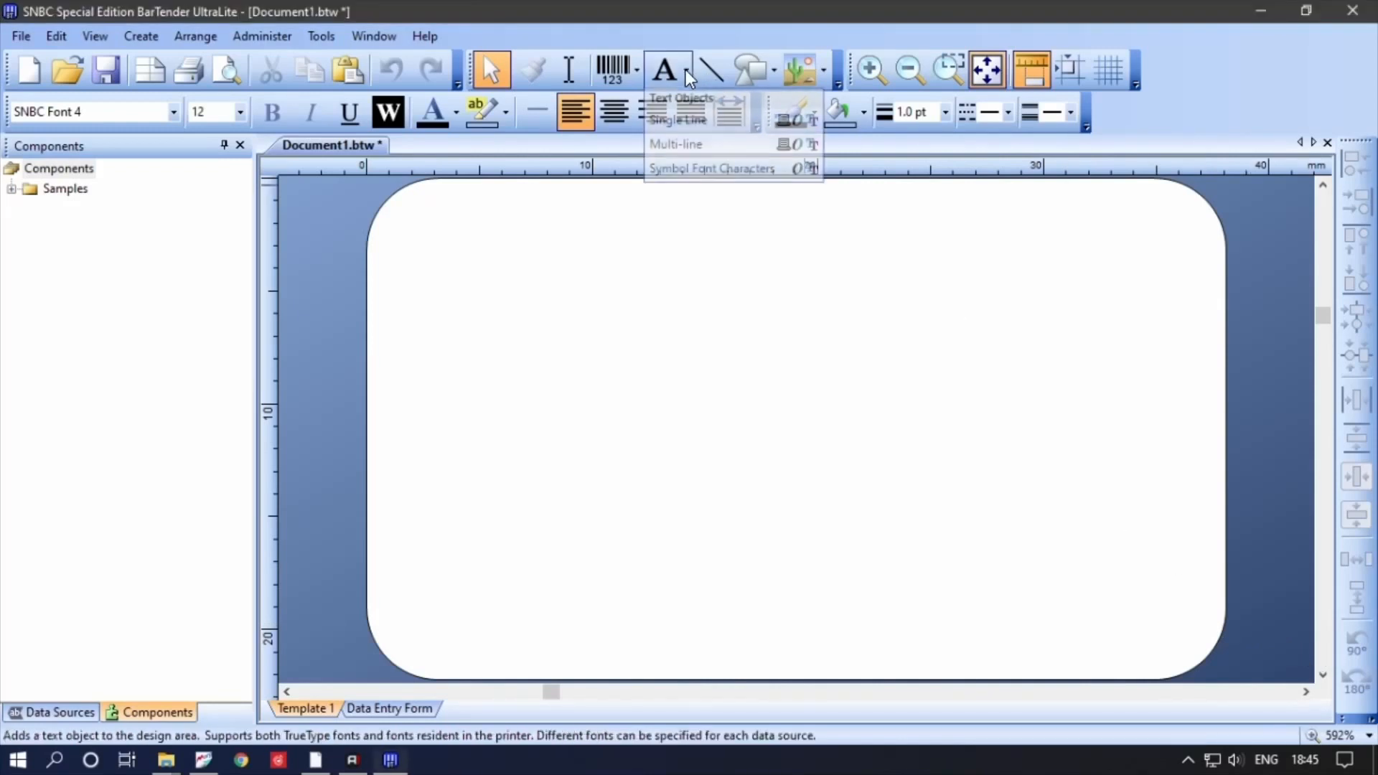
{"action": "left_click", "coordinate": [695, 122]}
{"action": "left_click", "coordinate": [469, 286]}
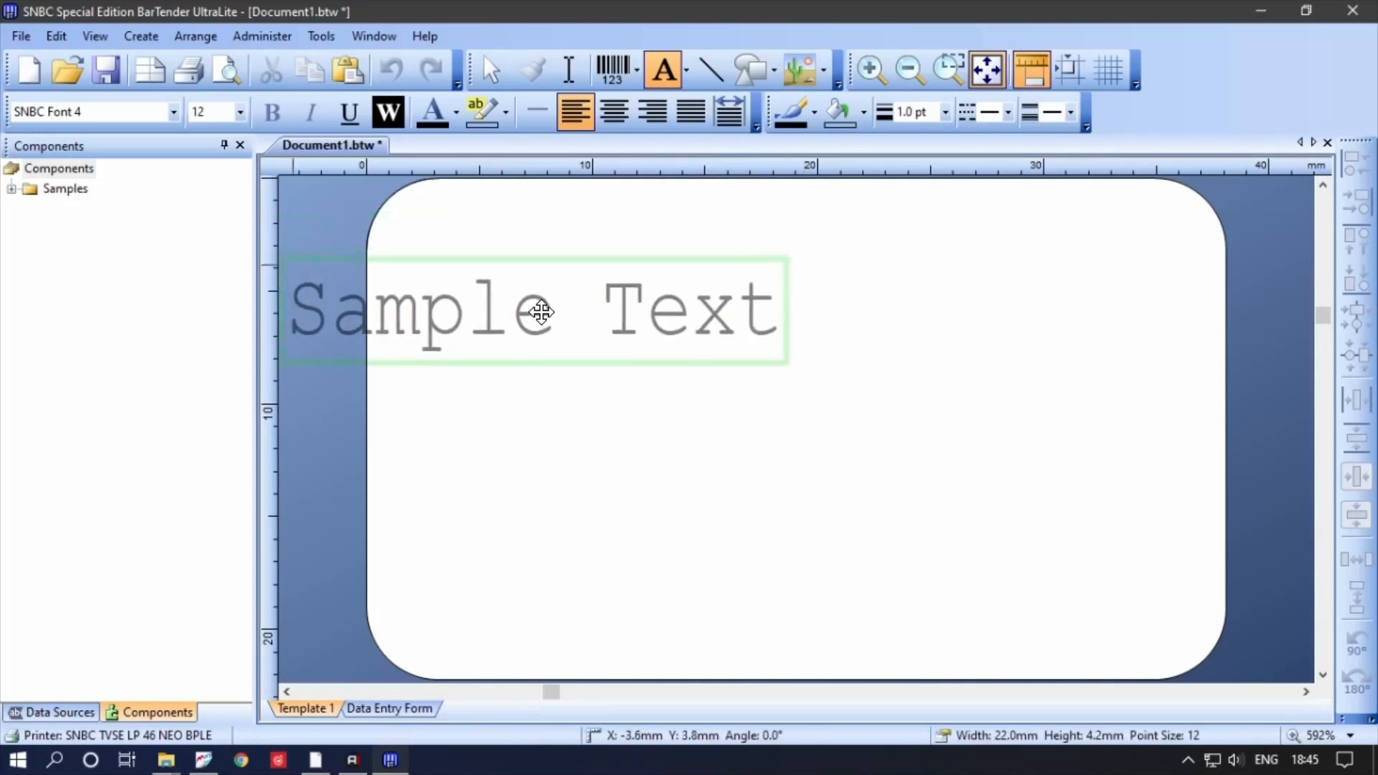
{"action": "left_click_drag", "start_coordinate": [536, 308], "coordinate": [779, 279]}
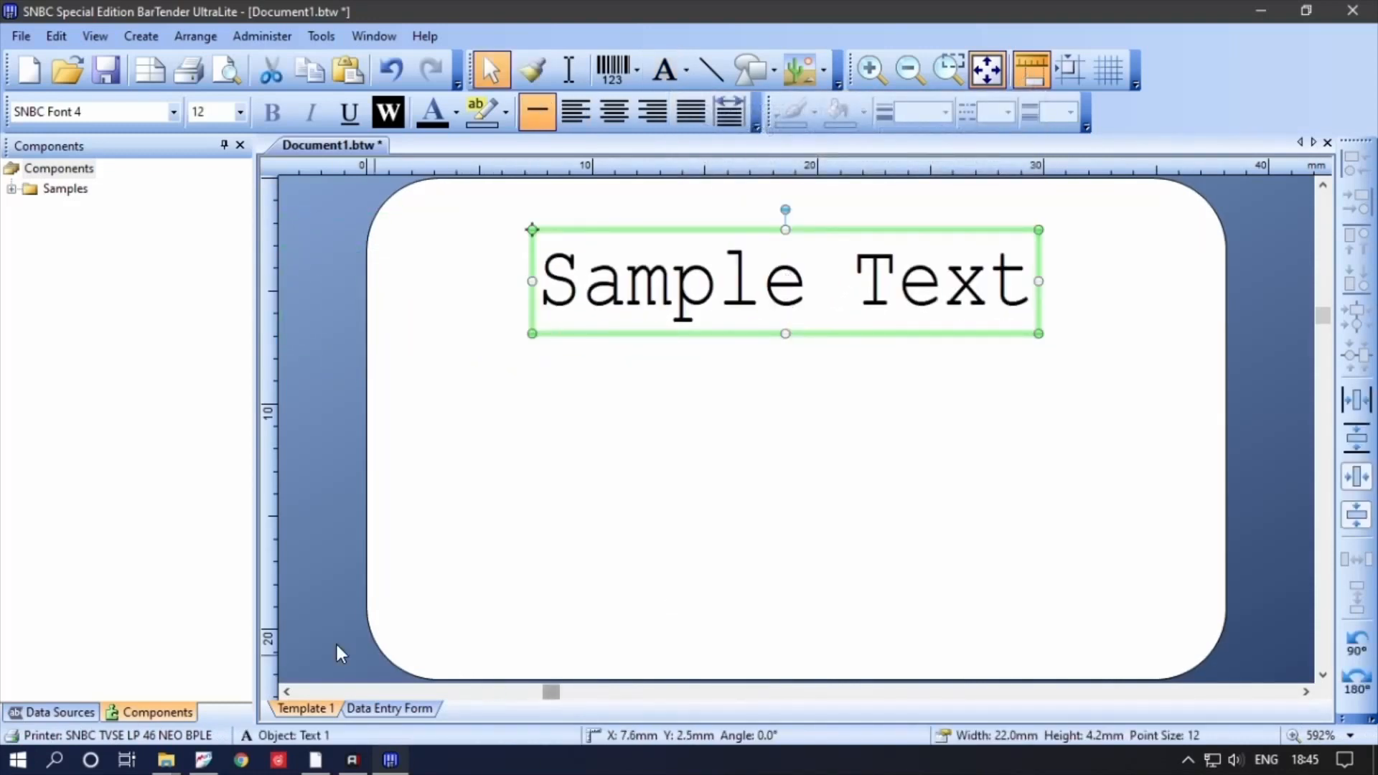
- Draw a horizontal line about 33 mm long below the sample text, at about Y 10 mm
{"action": "left_click", "coordinate": [707, 67]}
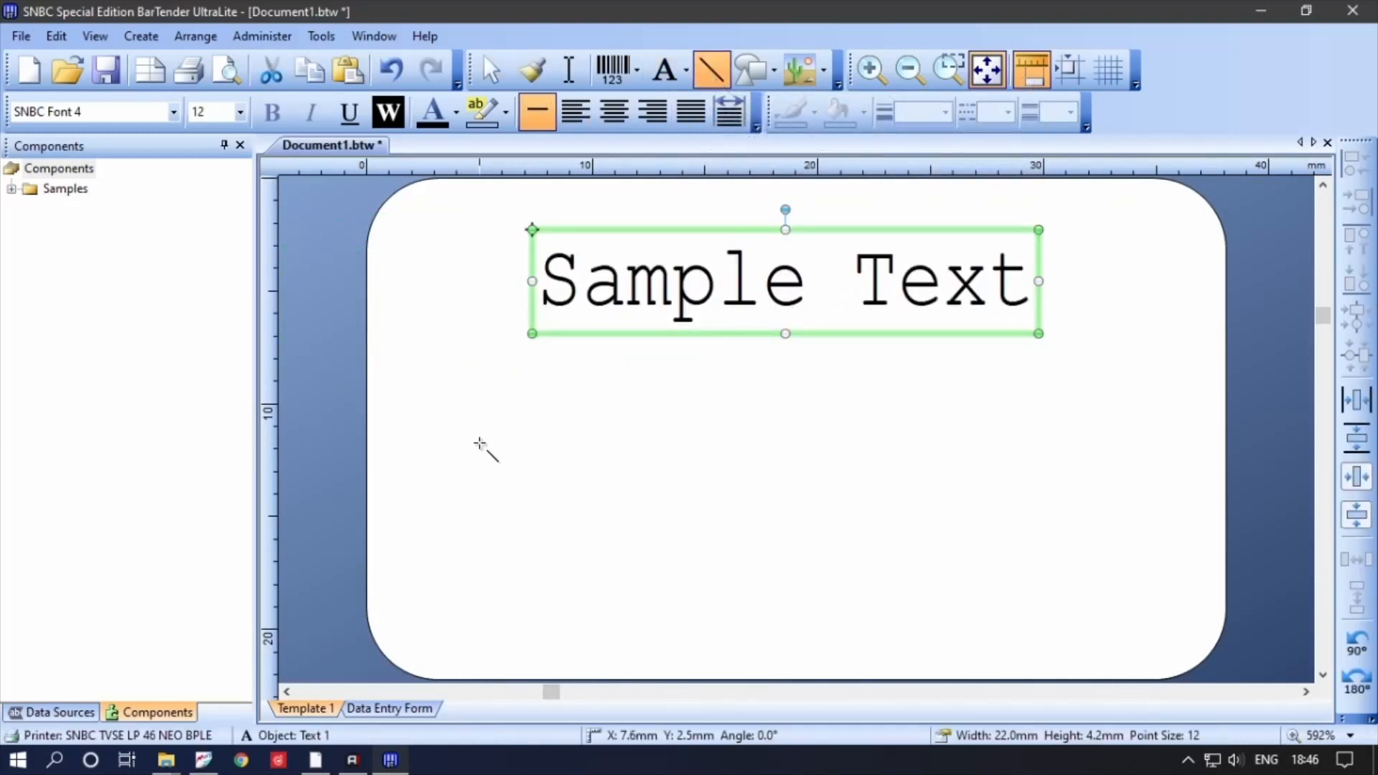
{"action": "left_click_drag", "start_coordinate": [434, 411], "coordinate": [1175, 412]}
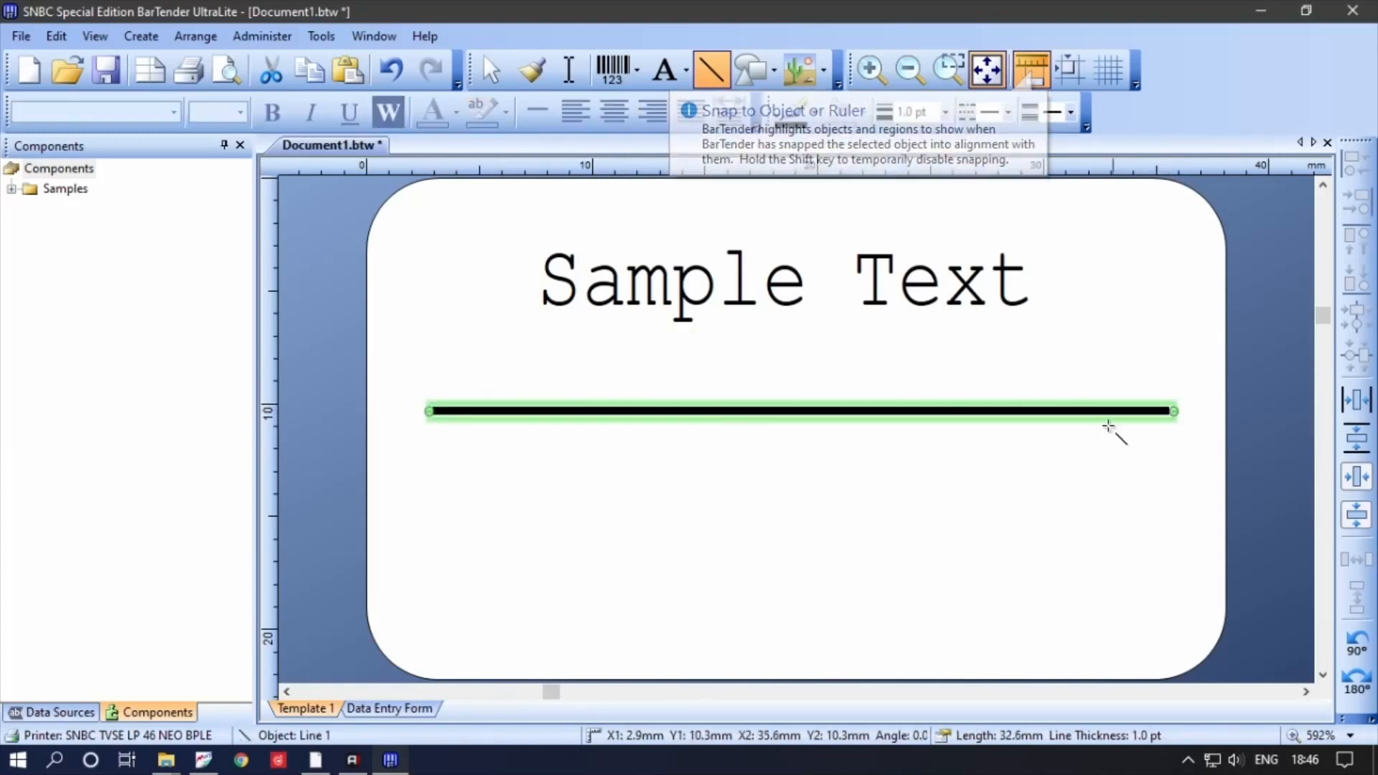
- Draw a rectangle about 11 mm wide and 3.3 mm high below the horizontal line, at about X 3.5 mm and Y 13.5 mm
{"action": "left_click", "coordinate": [774, 68]}
{"action": "left_click", "coordinate": [747, 123]}
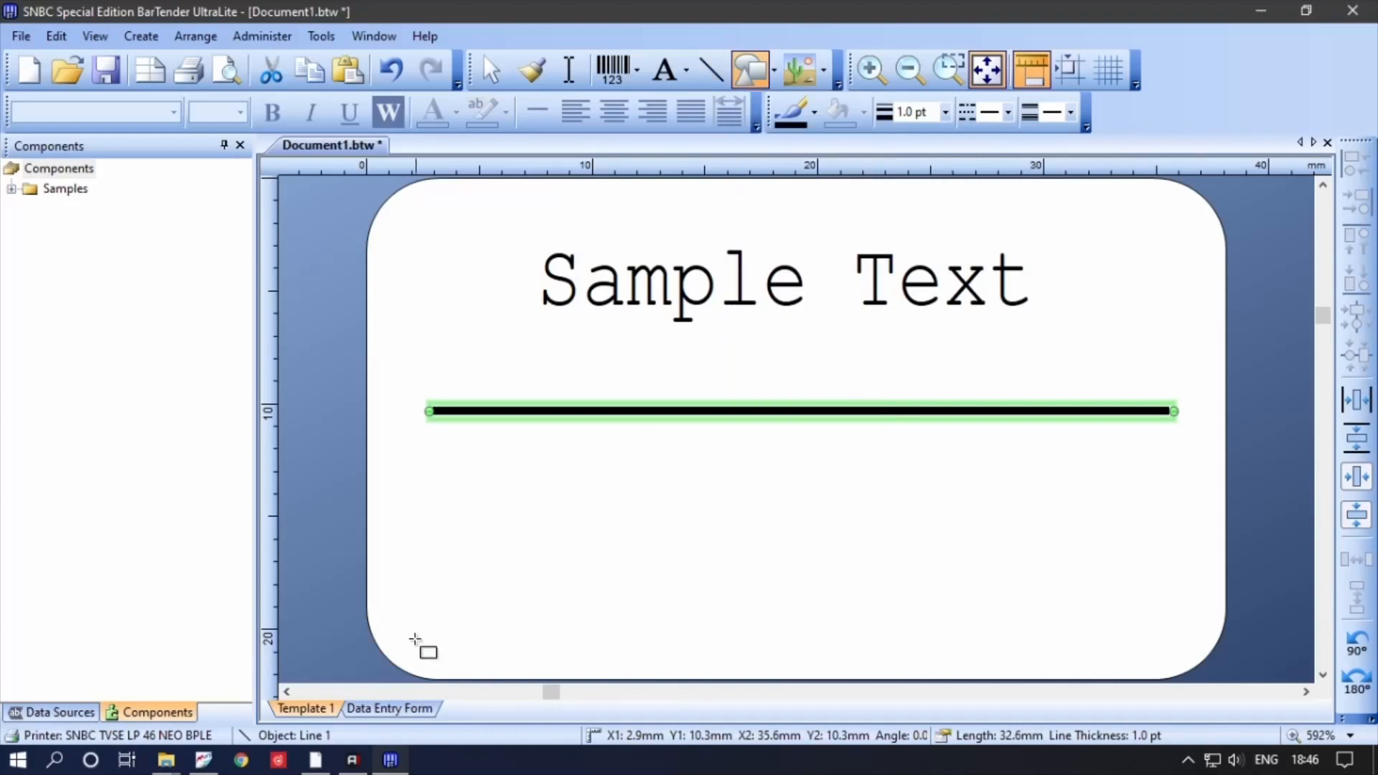
{"action": "left_click_drag", "start_coordinate": [437, 476], "coordinate": [705, 567]}
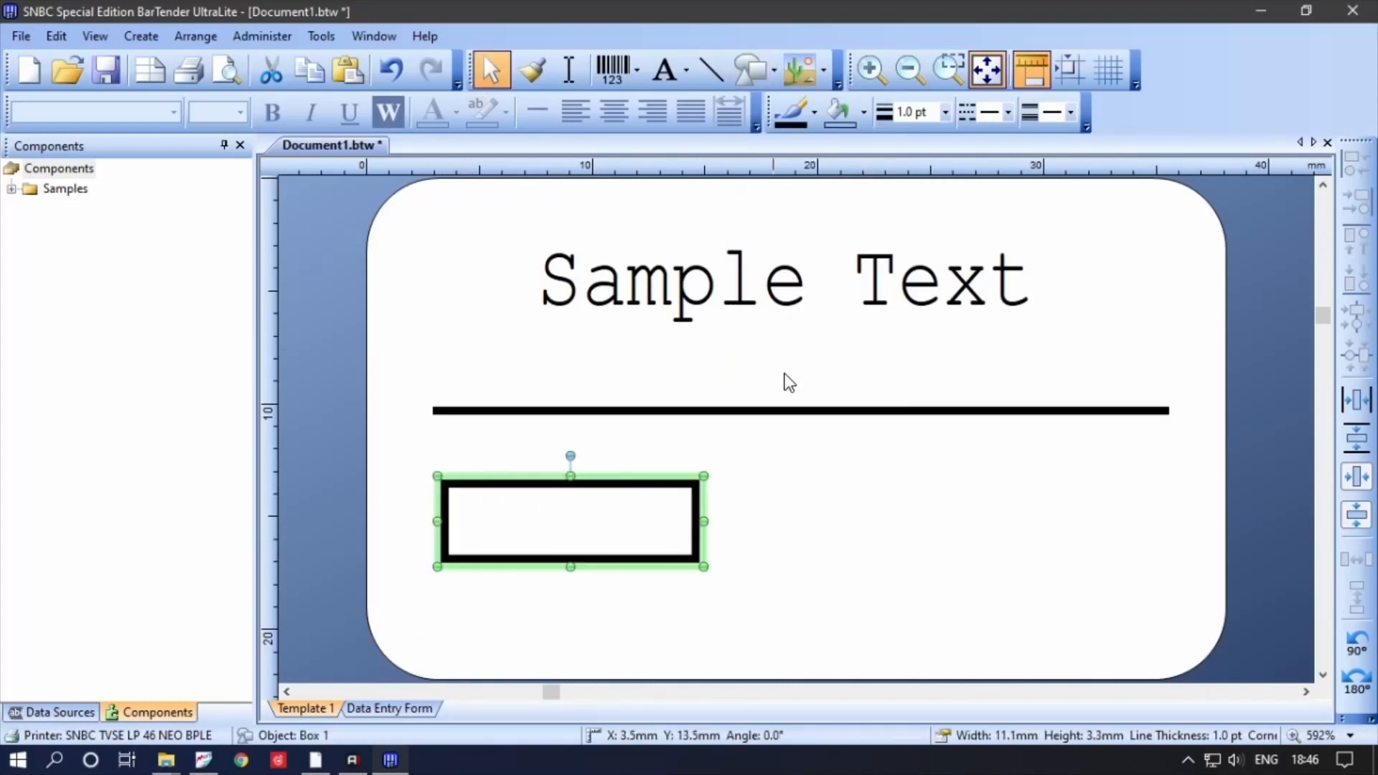
- Draw a multi-pointed star about 6 mm wide beside the rectangle, at about X 18.4 mm and Y 12 mm
{"action": "left_click", "coordinate": [774, 71]}
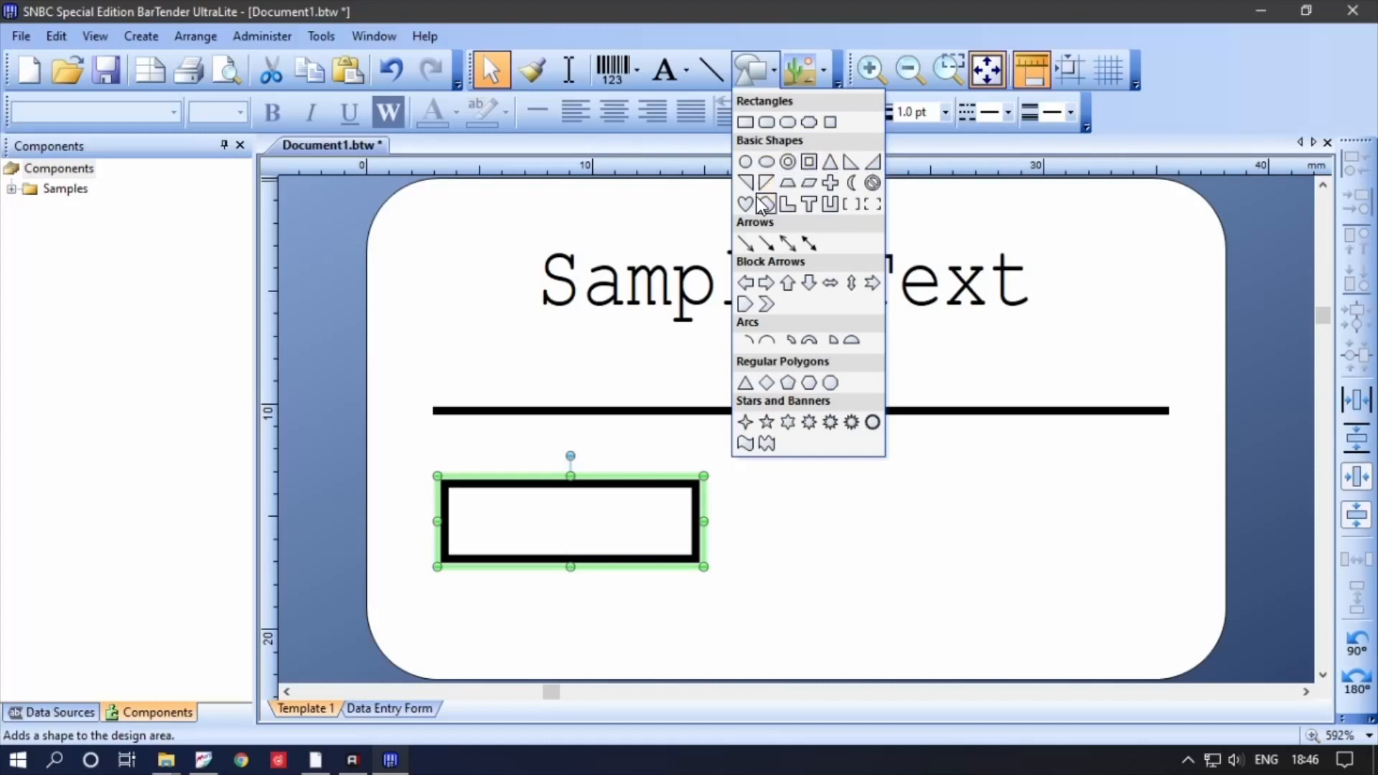
{"action": "left_click", "coordinate": [831, 424]}
{"action": "left_click", "coordinate": [792, 455]}
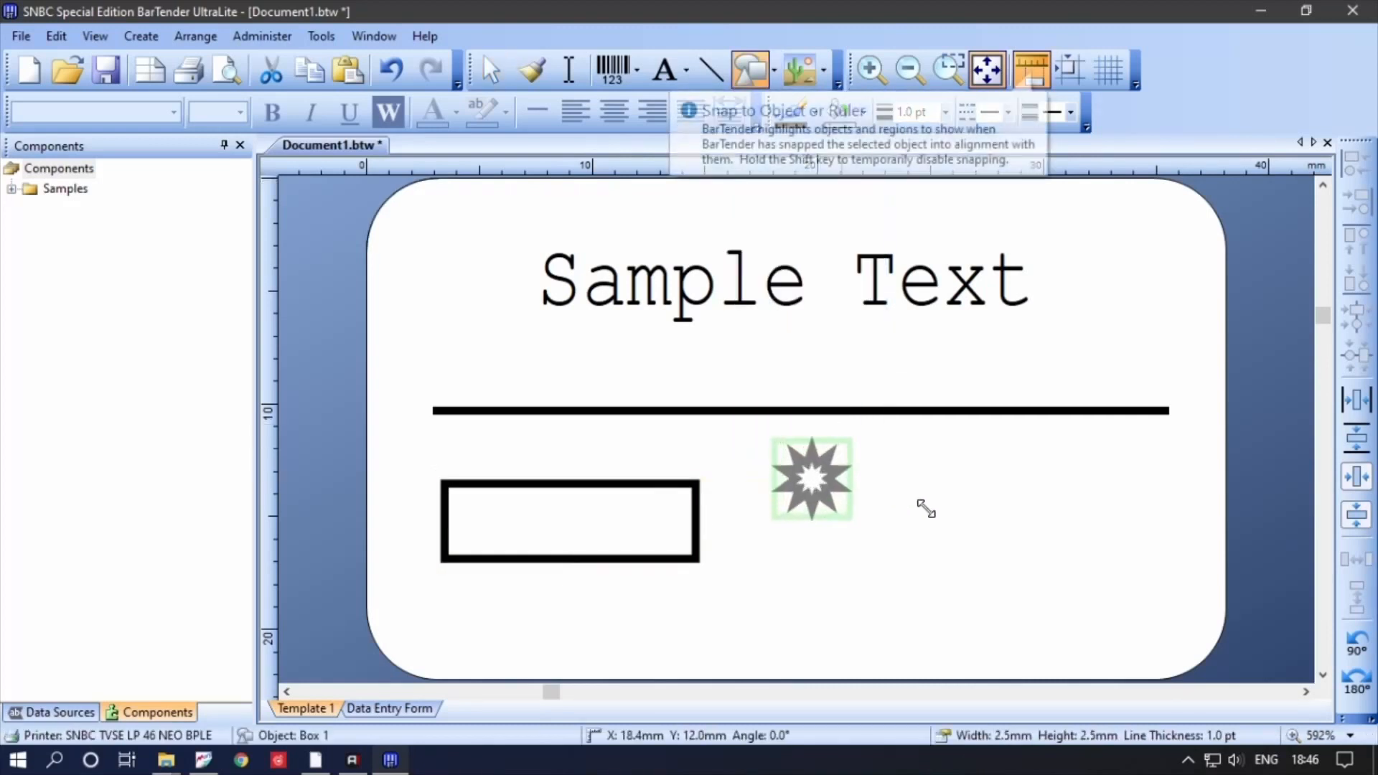
{"action": "left_click_drag", "start_coordinate": [926, 509], "coordinate": [1120, 575]}
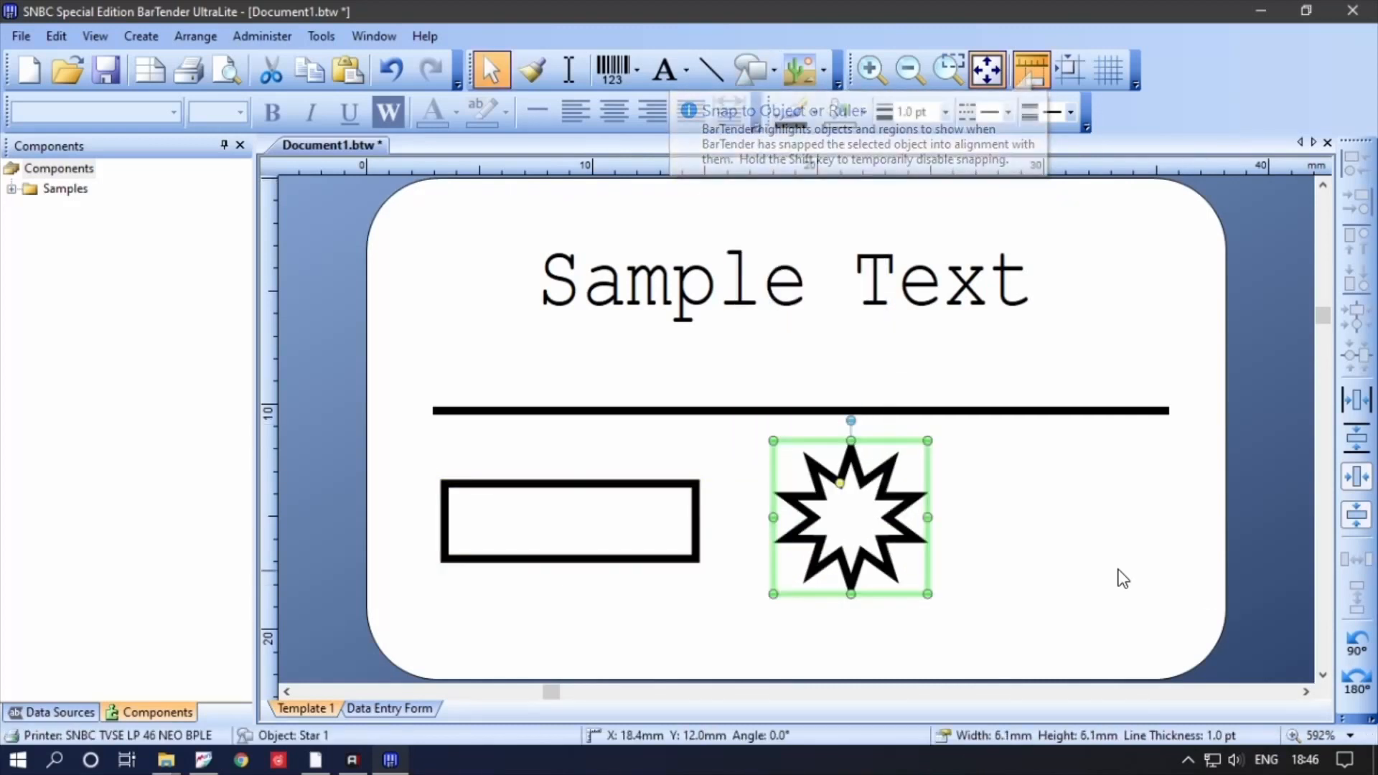
{"action": "left_click", "coordinate": [973, 577]}
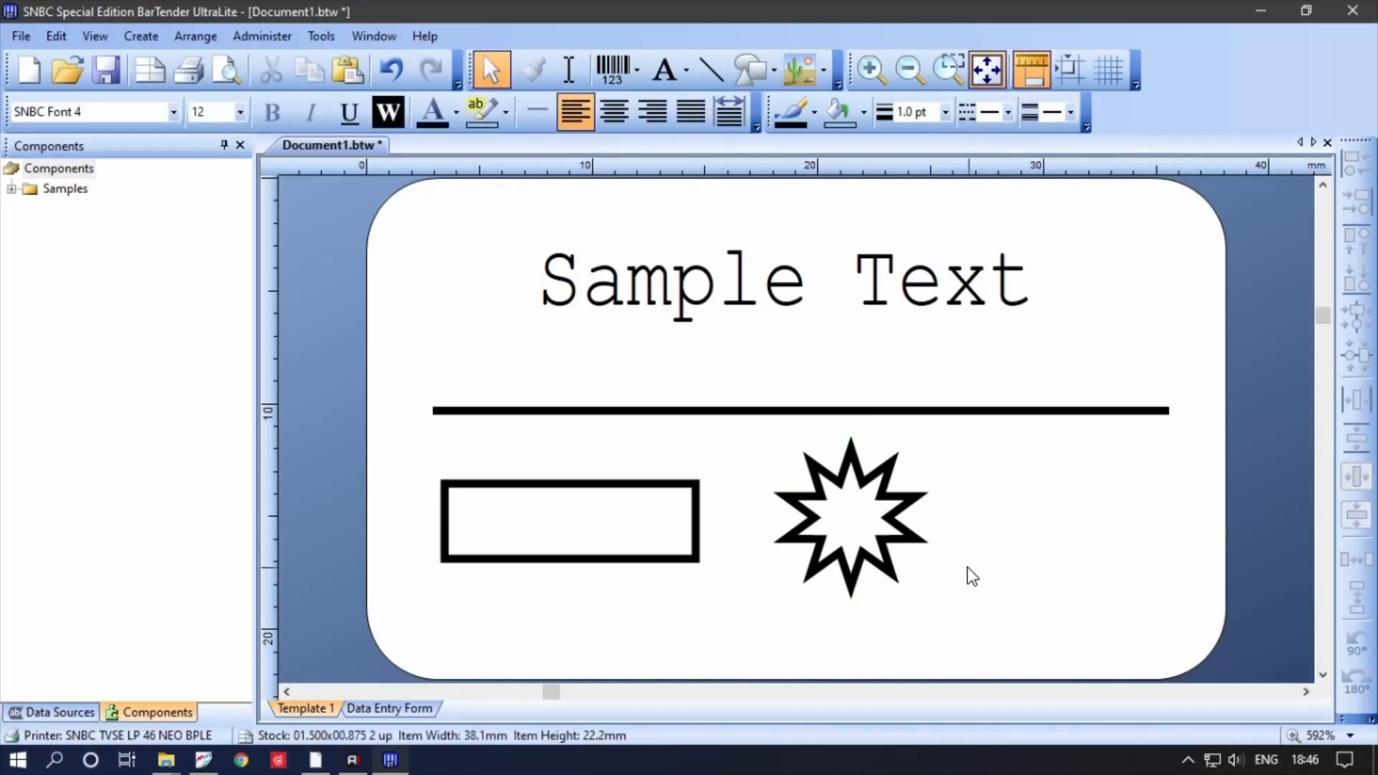
- Delete the star, the rectangle and the horizontal line from the label
{"action": "left_click", "coordinate": [816, 529]}
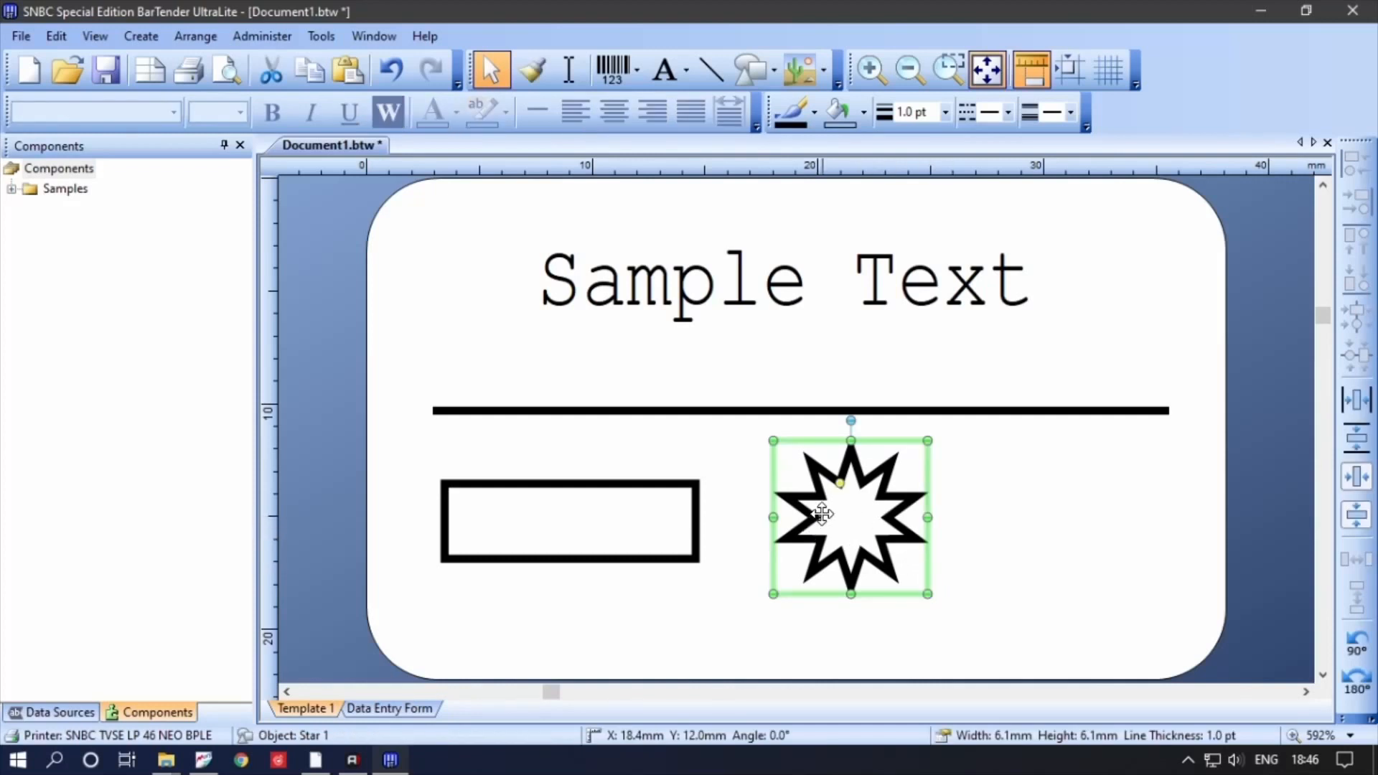
{"action": "key", "text": "Delete"}
{"action": "key", "text": "Delete"}
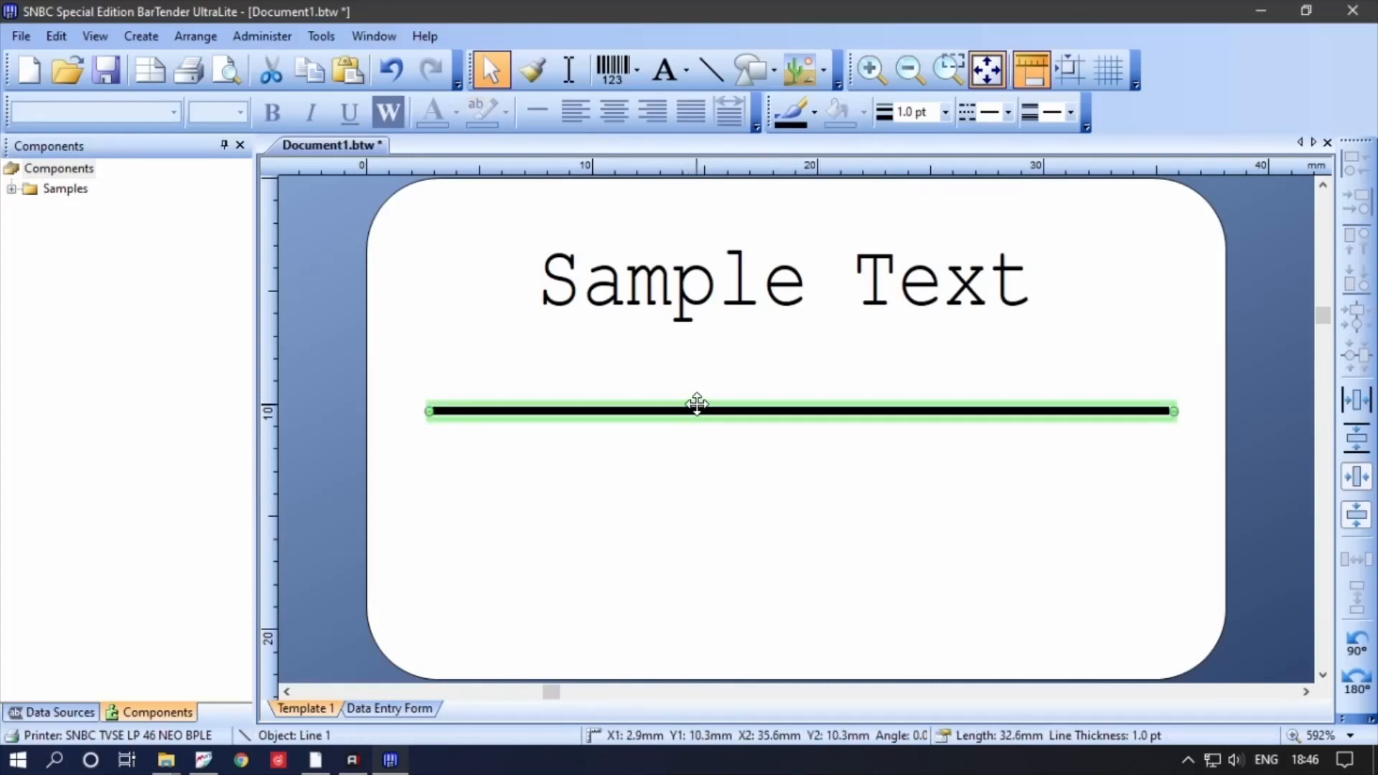
{"action": "key", "text": "Delete"}
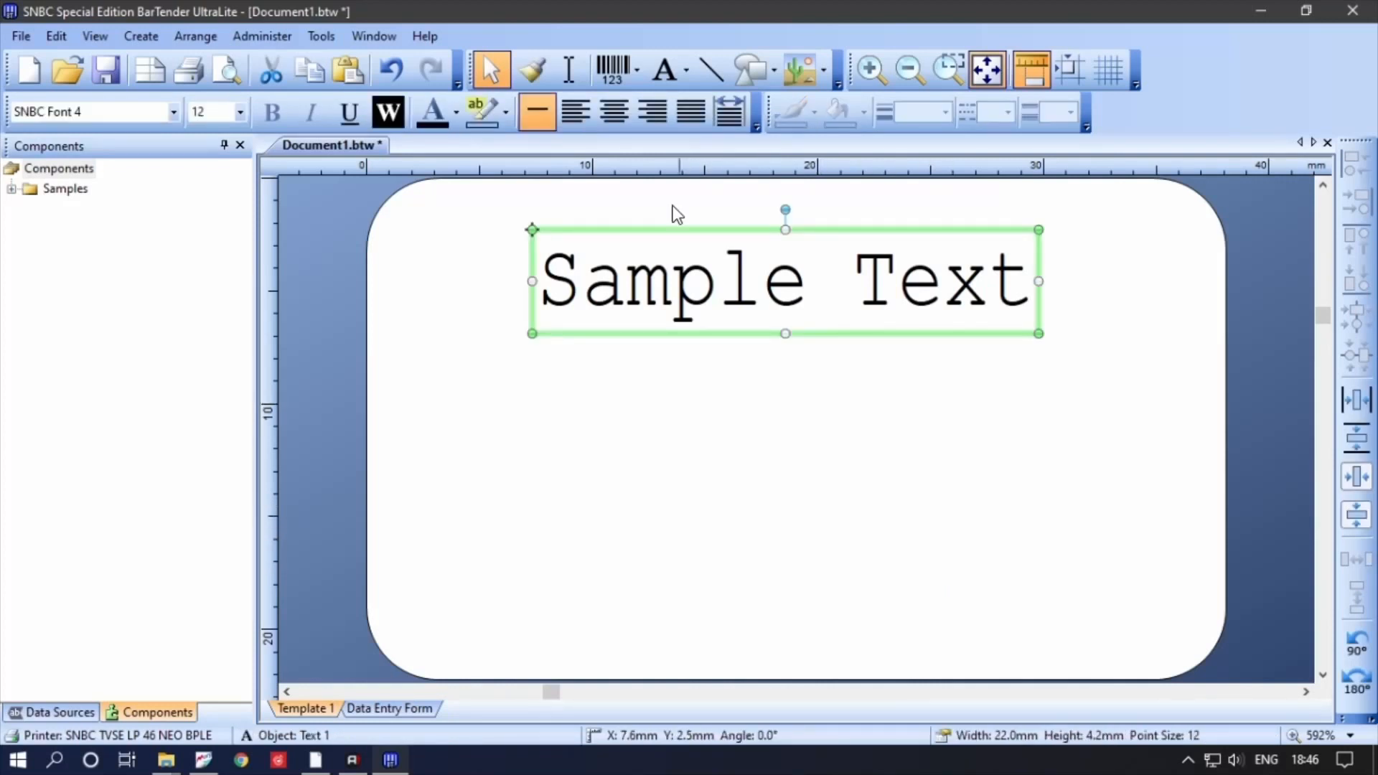
- Add a Code 128 barcode below the sample text, reduced to about 6.2 mm high and placed at about X 4.2 mm, Y 9.7 mm
{"action": "left_click", "coordinate": [634, 69]}
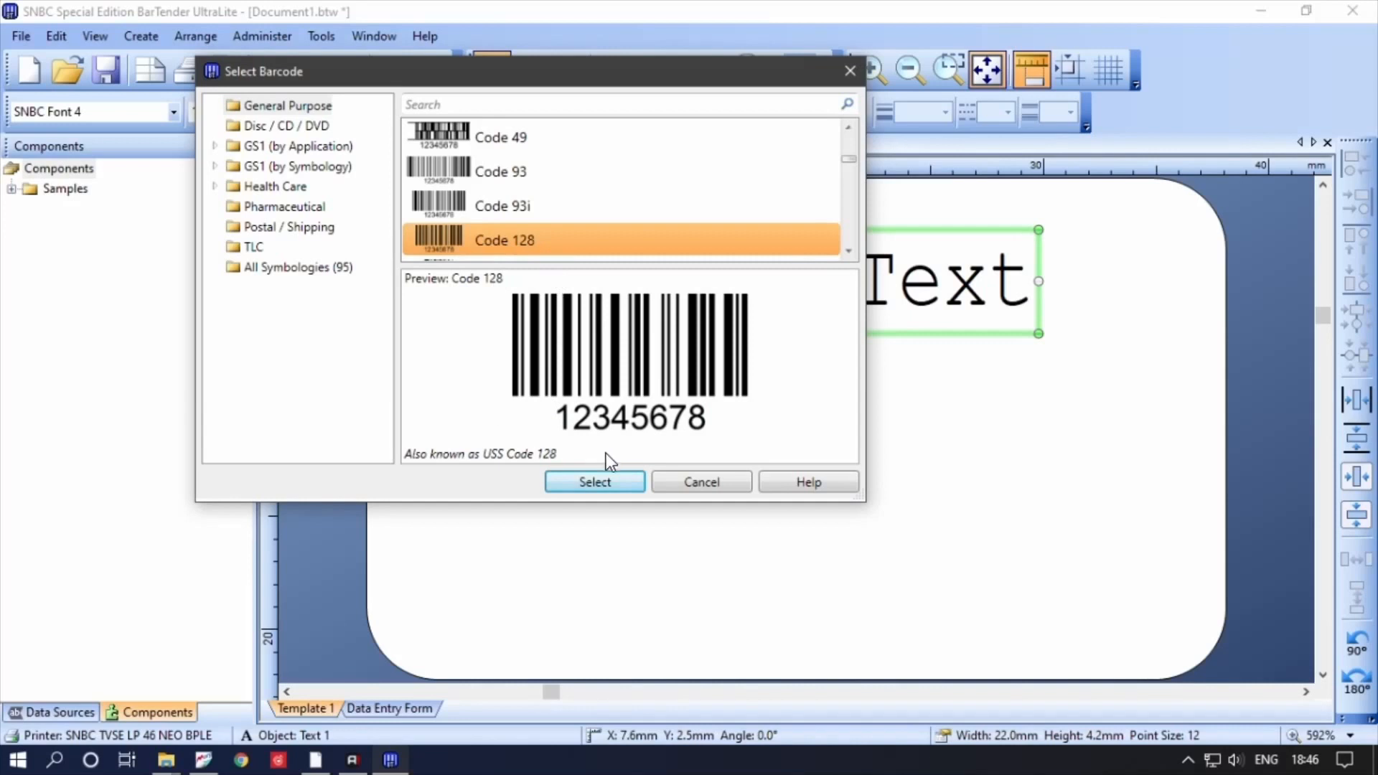
{"action": "left_click", "coordinate": [593, 482]}
{"action": "left_click", "coordinate": [562, 465]}
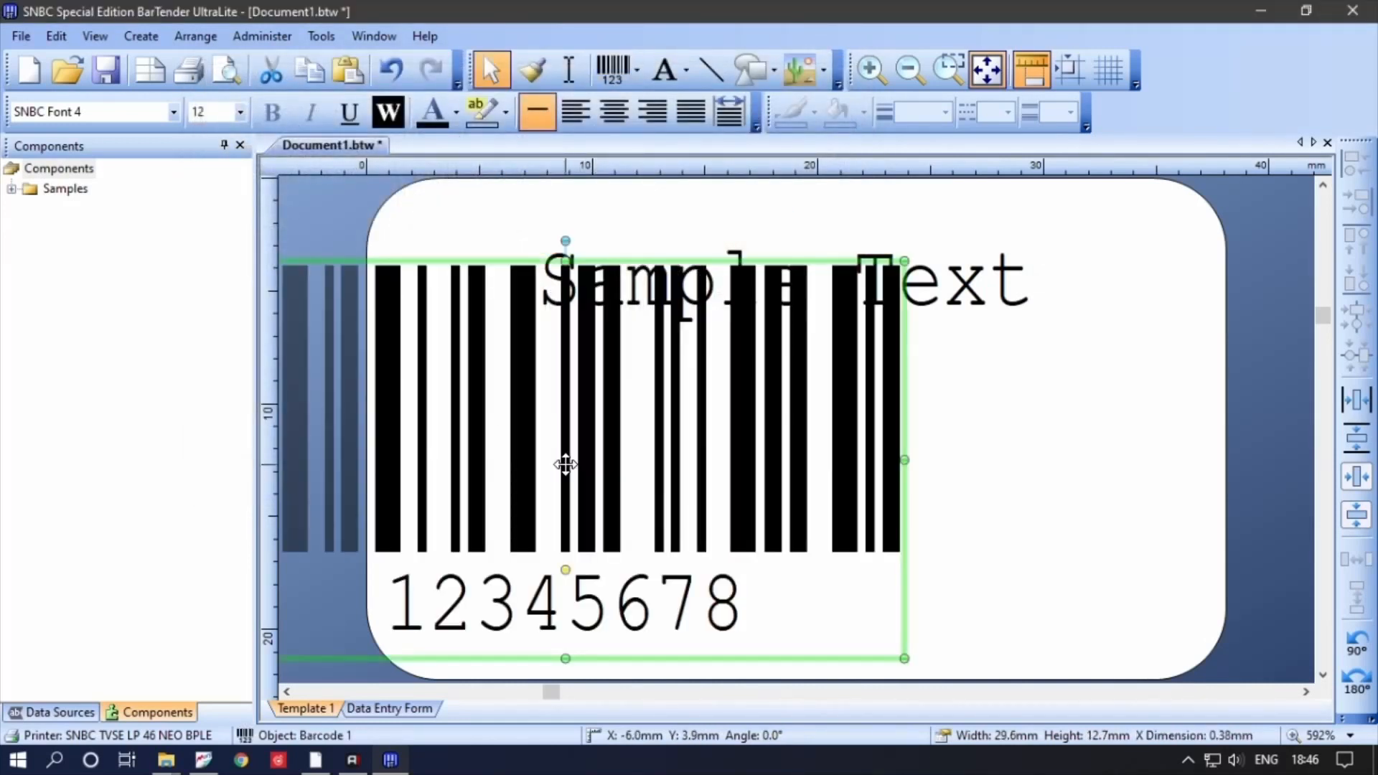
{"action": "left_click_drag", "start_coordinate": [495, 260], "coordinate": [834, 401]}
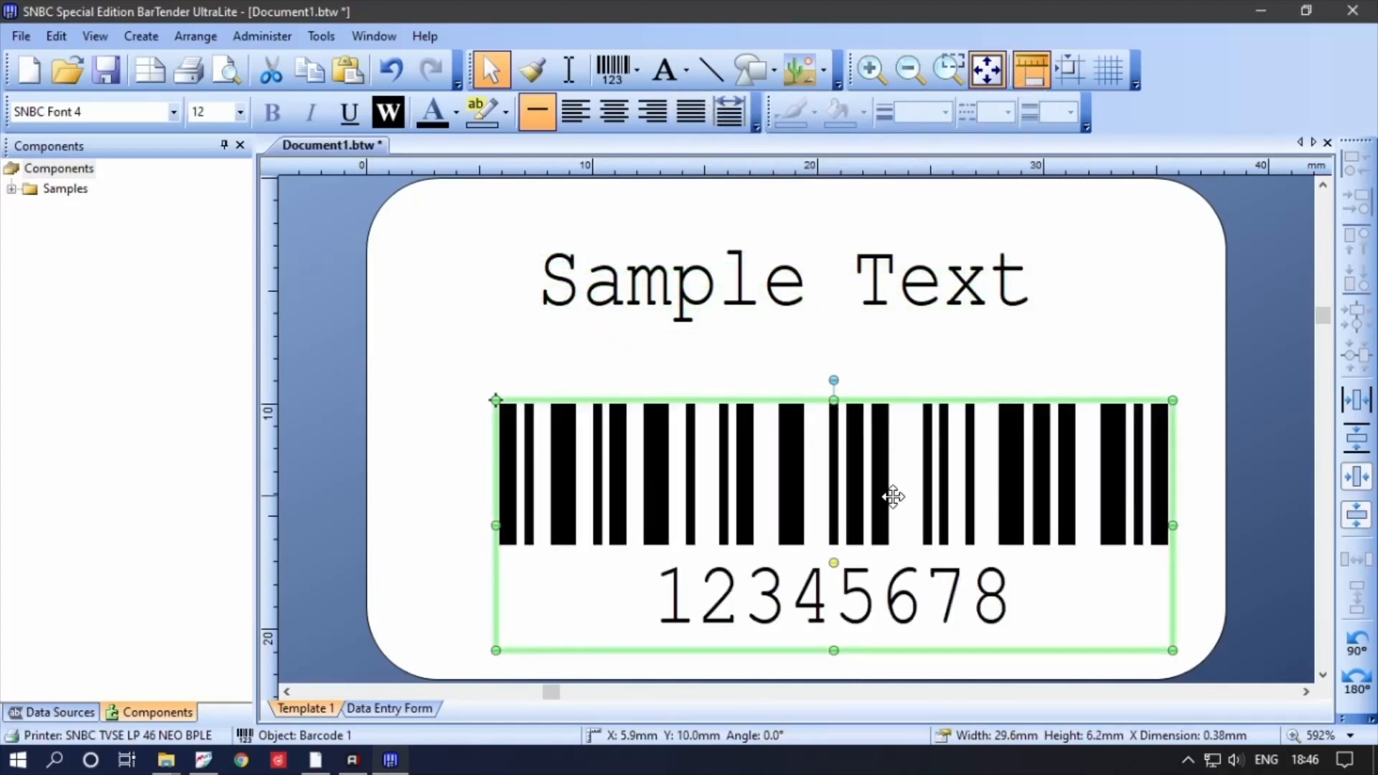
{"action": "left_click_drag", "start_coordinate": [889, 492], "coordinate": [837, 476]}
{"action": "left_click", "coordinate": [1207, 587]}
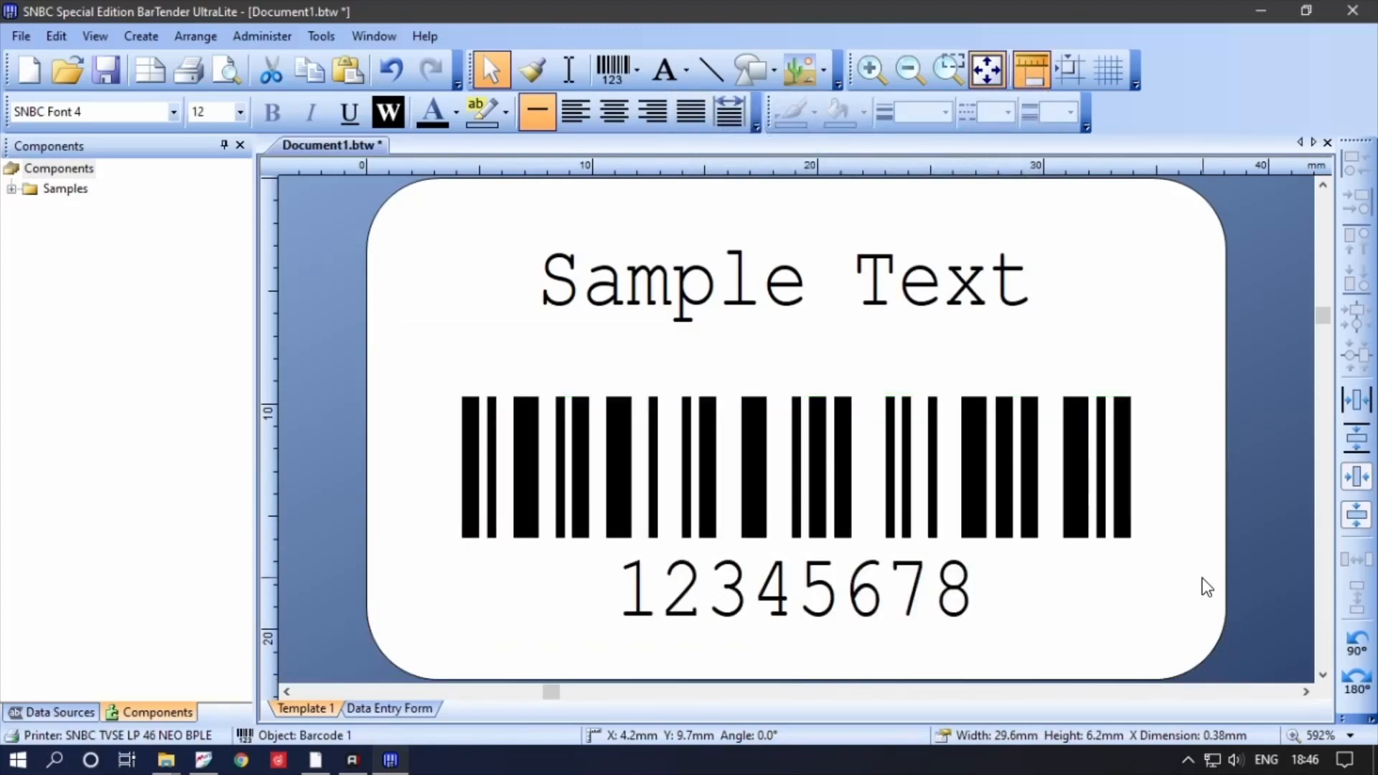
- Replace the content of the sample text object with "Company Name"
{"action": "left_click", "coordinate": [640, 548]}
{"action": "left_click", "coordinate": [665, 372]}
{"action": "left_click", "coordinate": [635, 273]}
{"action": "left_click", "coordinate": [636, 274]}
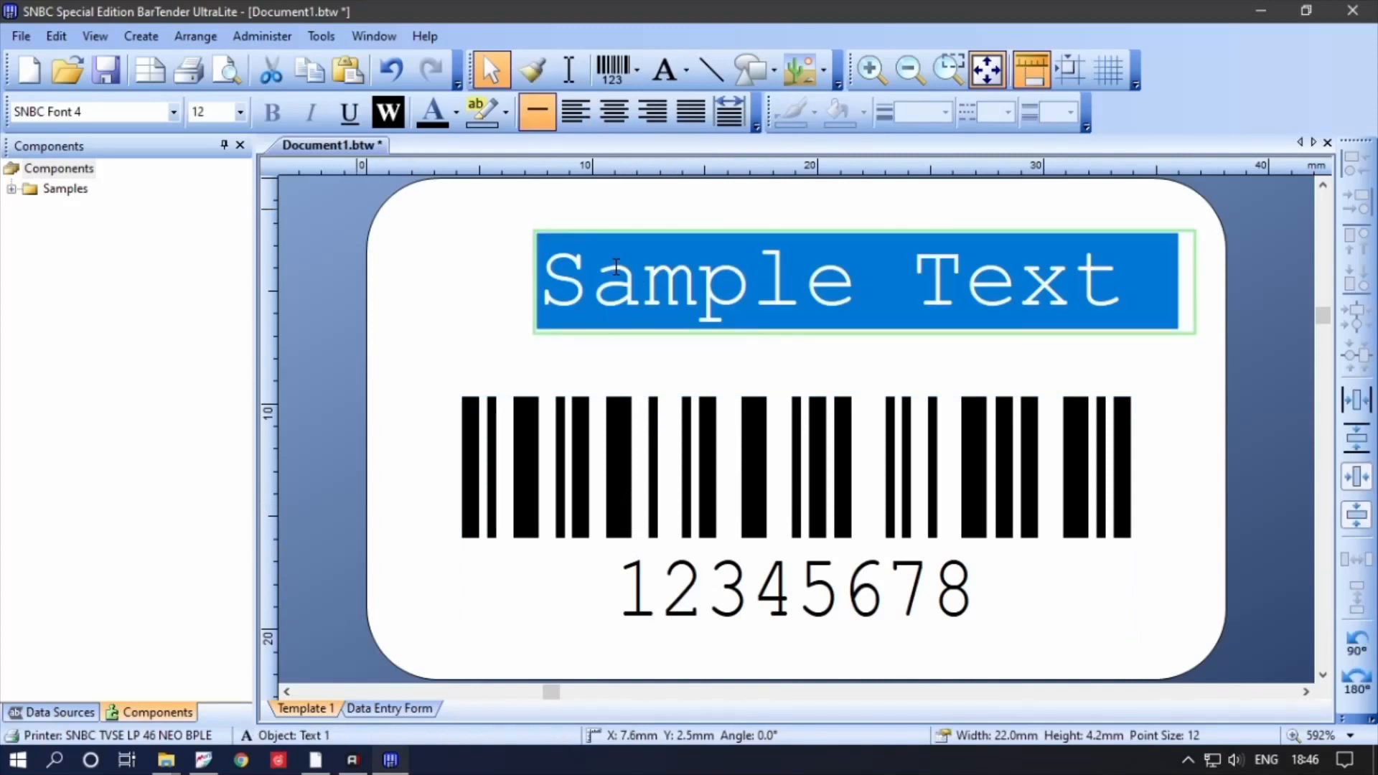
{"action": "type", "text": "cO"}
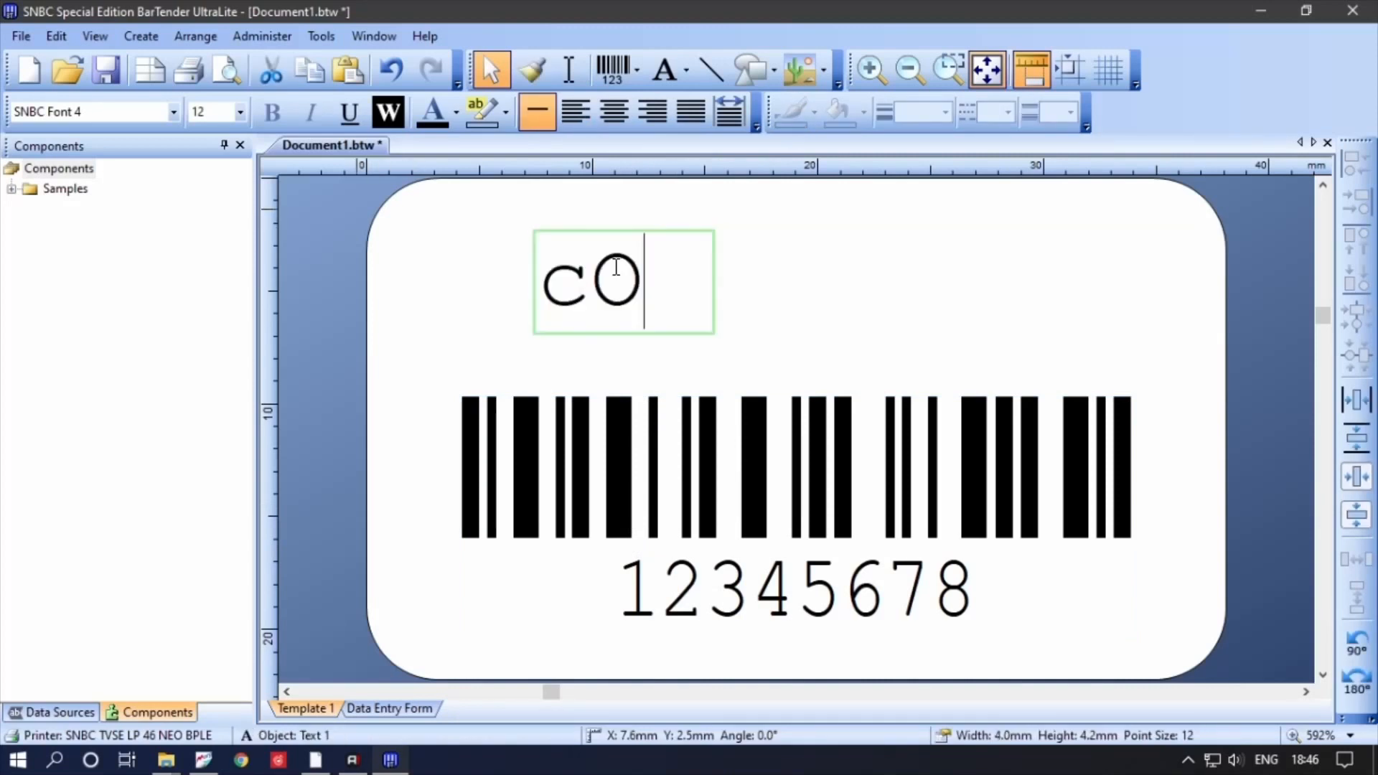
{"action": "type", "text": "MPANY nAME"}
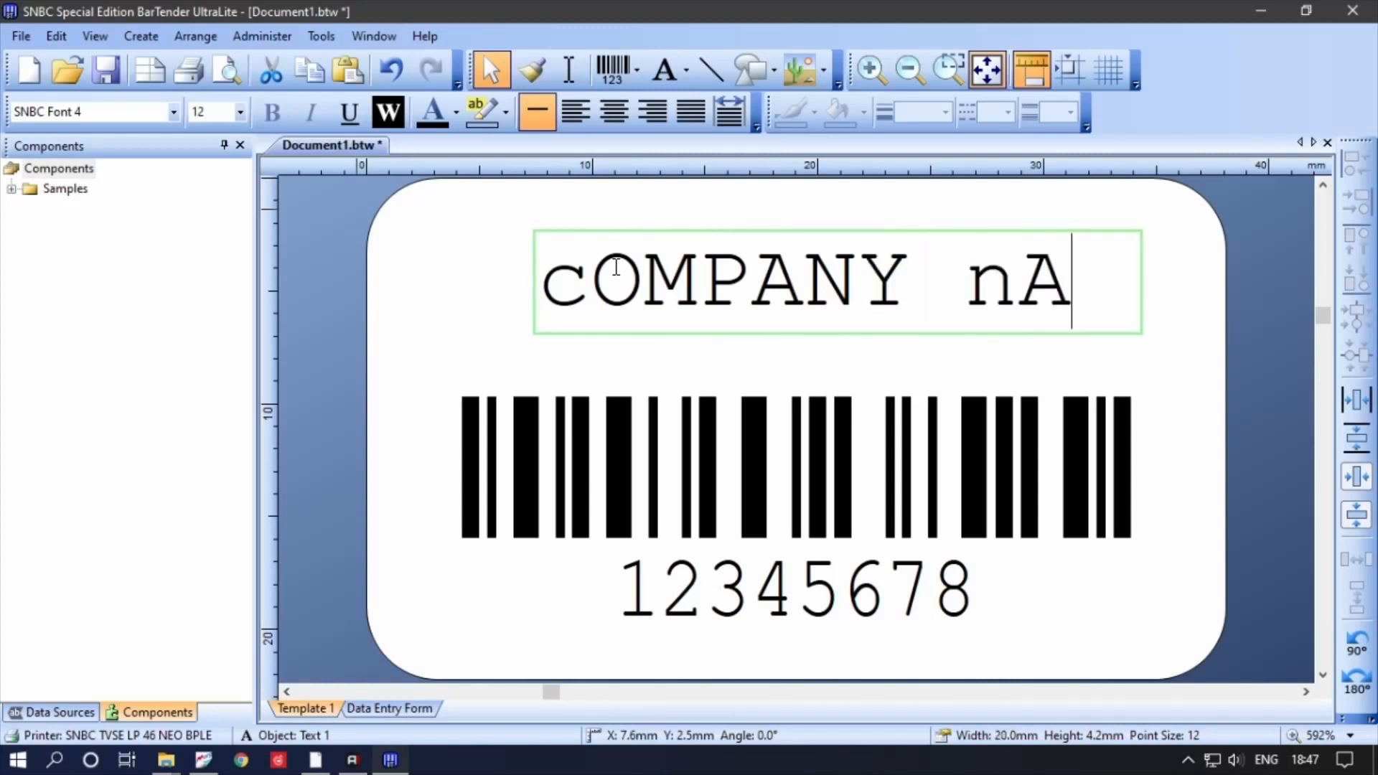
{"action": "key", "text": "BackSpace"}
{"action": "key", "text": "BackSpace"}
{"action": "key", "text": "BackSpace"}
{"action": "key", "text": "BackSpace"}
{"action": "key", "text": "BackSpace"}
{"action": "key", "text": "BackSpace"}
{"action": "key", "text": "BackSpace"}
{"action": "key", "text": "BackSpace"}
{"action": "key", "text": "BackSpace"}
{"action": "key", "text": "BackSpace"}
{"action": "key", "text": "BackSpace"}
{"action": "key", "text": "BackSpace"}
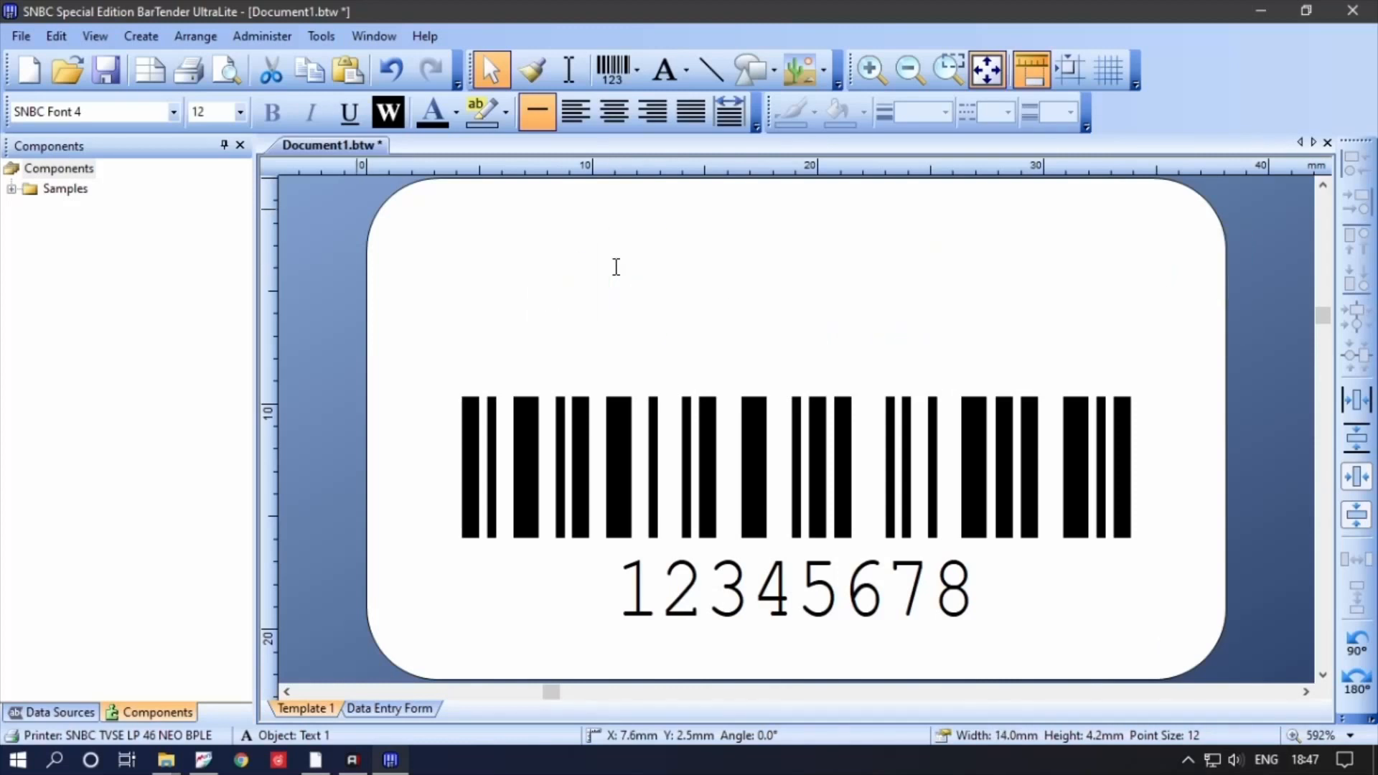
{"action": "type", "text": "Company"}
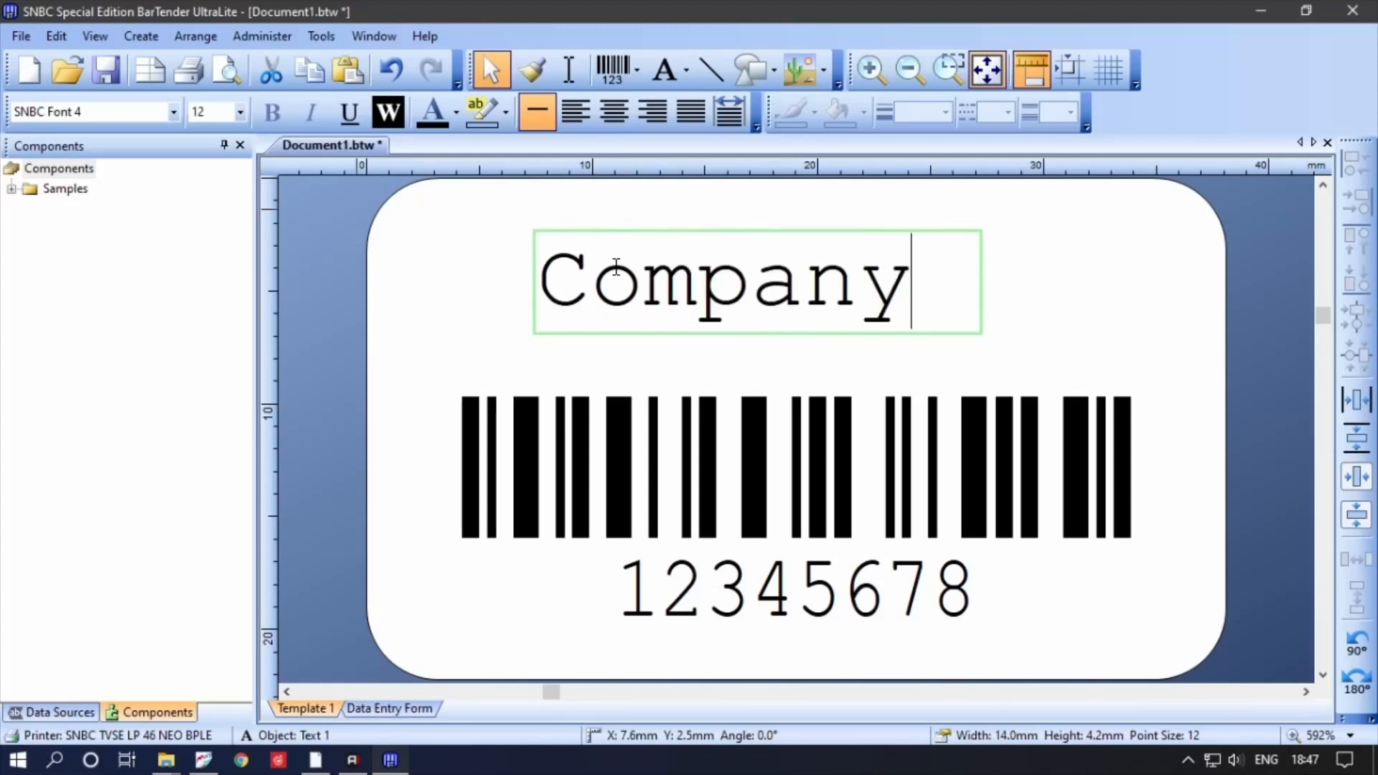
{"action": "type", "text": " Name"}
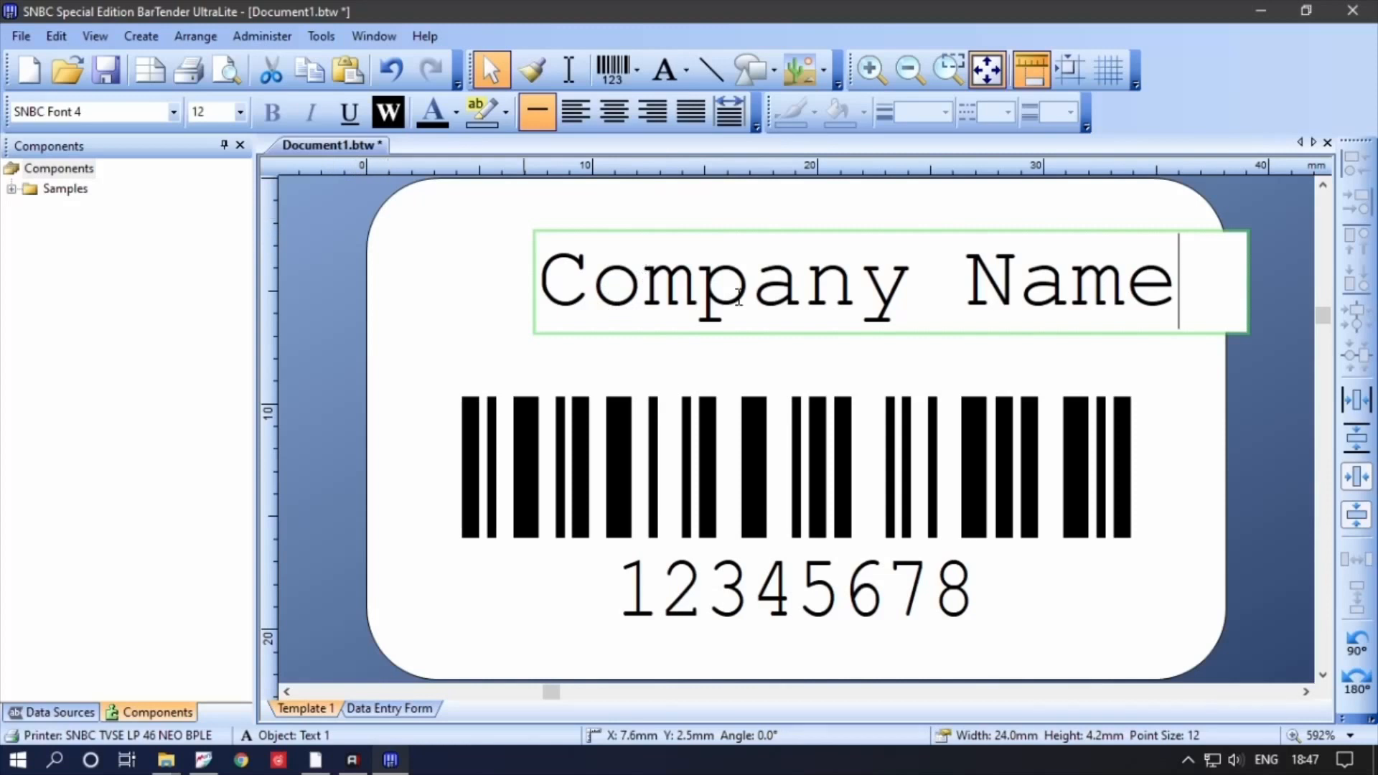
- Set the font size of the whole "Company Name" text to 12 points and finish editing it
{"action": "left_click_drag", "start_coordinate": [1196, 295], "coordinate": [500, 286]}
{"action": "left_click", "coordinate": [240, 116]}
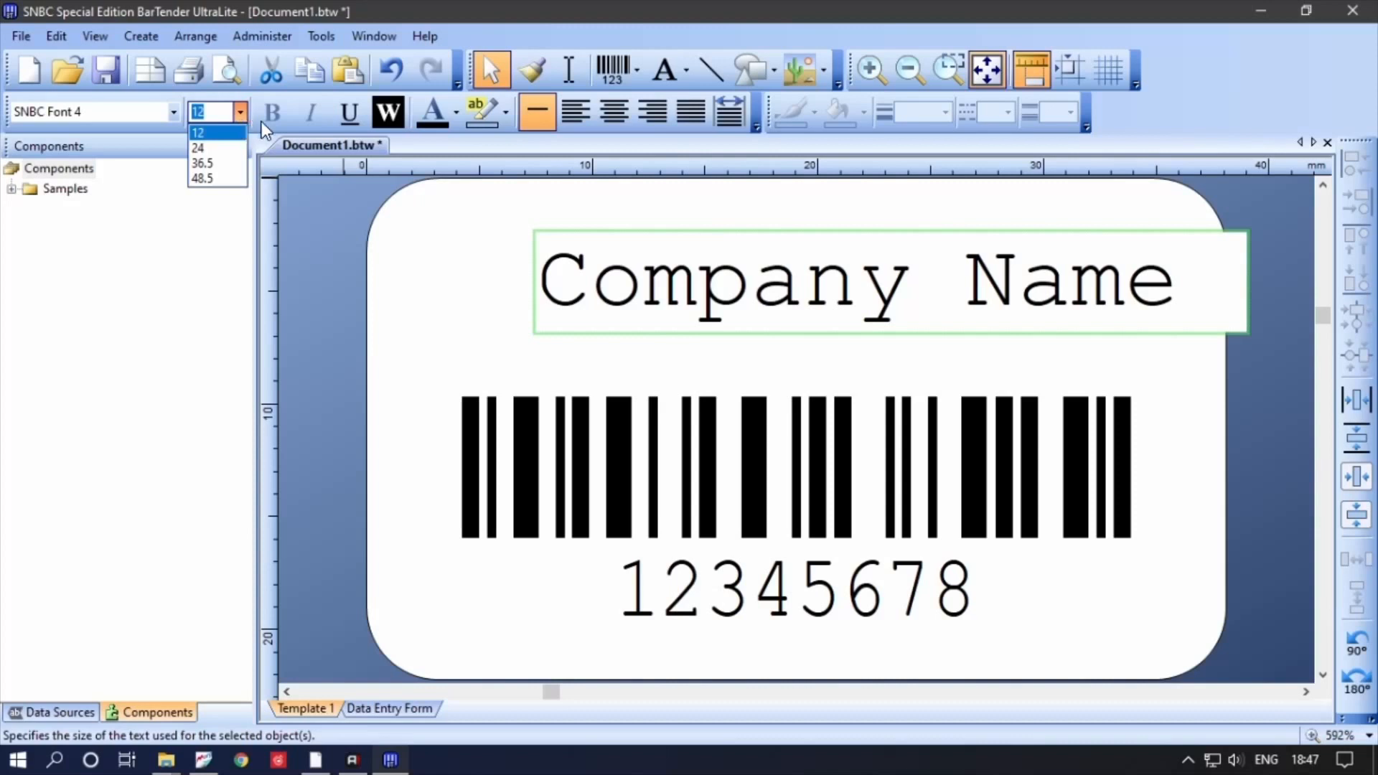
{"action": "left_click", "coordinate": [204, 133]}
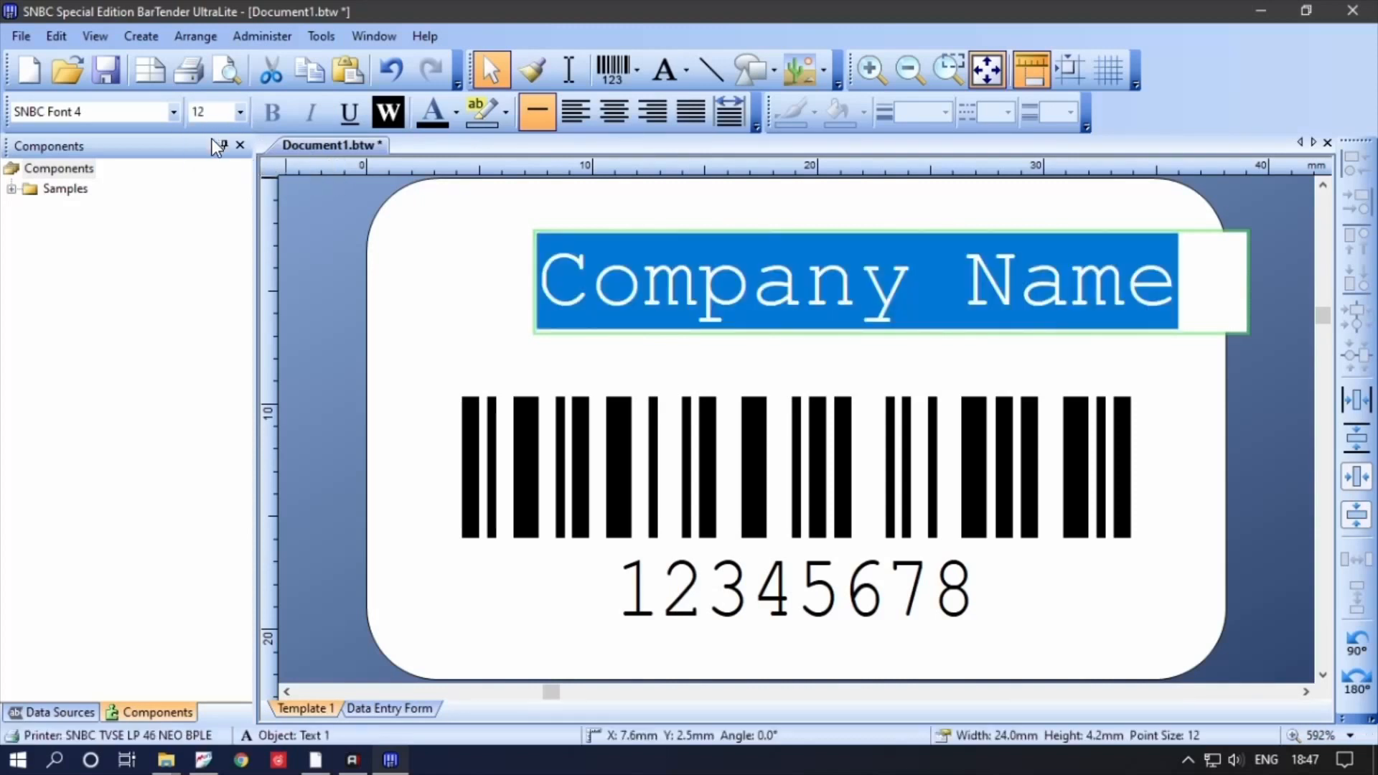
{"action": "left_click", "coordinate": [436, 313]}
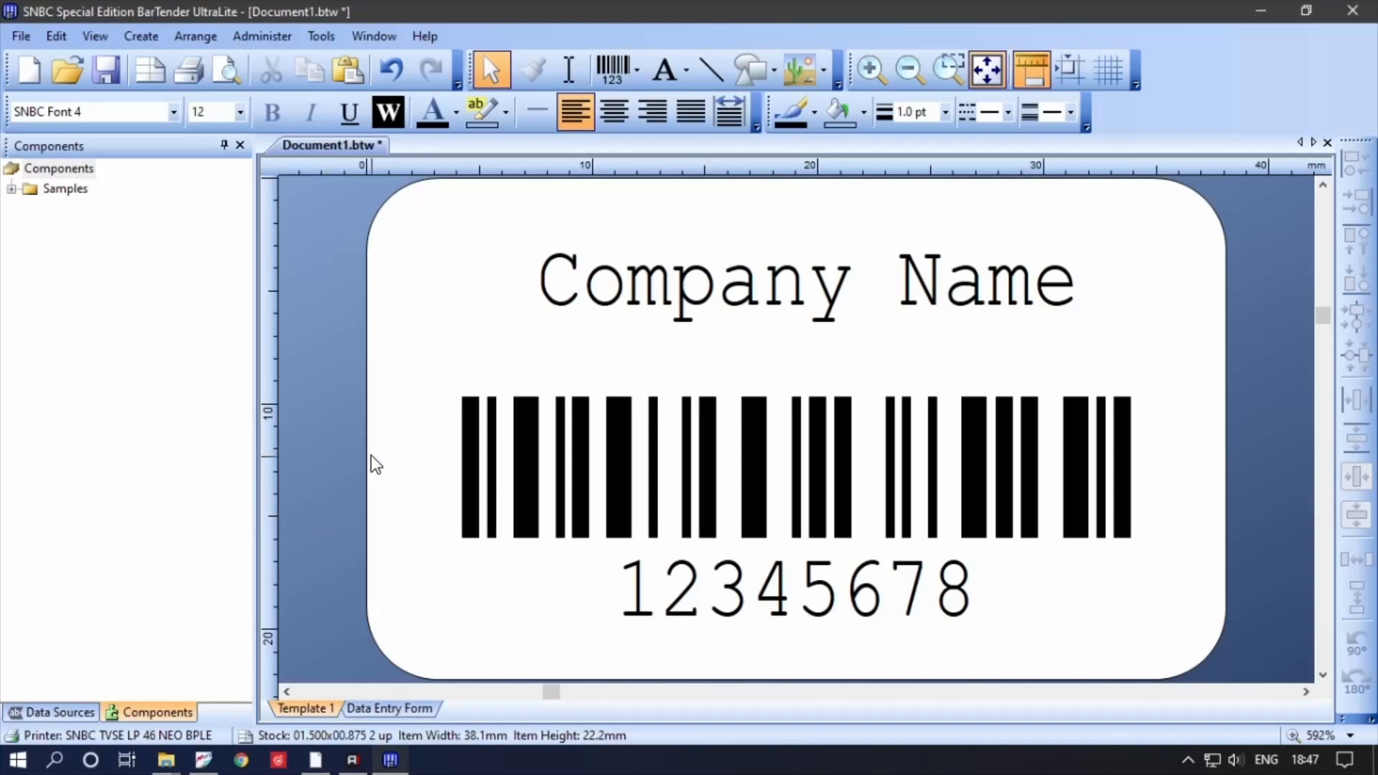
- Delete the barcode and move the "Company Name" text to about X 2.3 mm and Y 1.4 mm on the label
{"action": "left_click", "coordinate": [539, 480]}
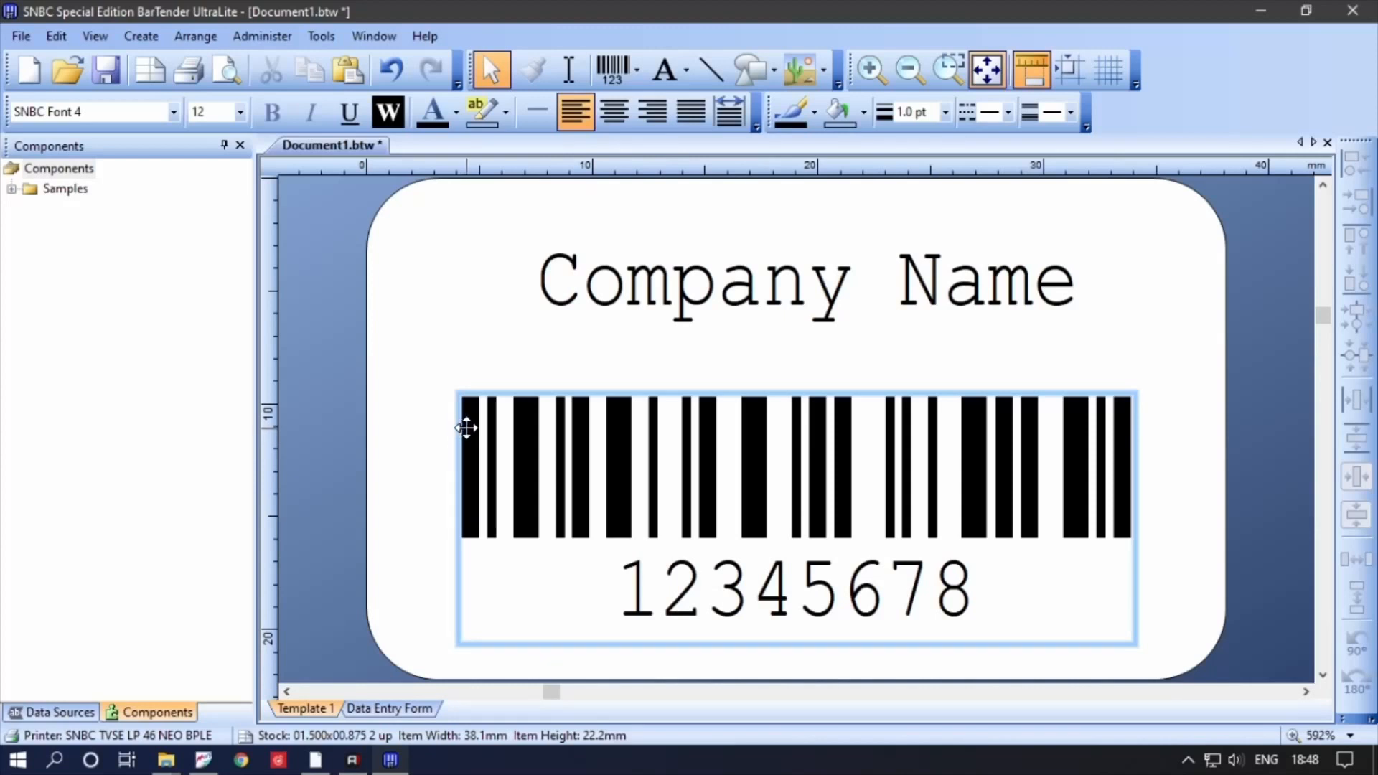
{"action": "left_click", "coordinate": [639, 419]}
{"action": "key", "text": "Delete"}
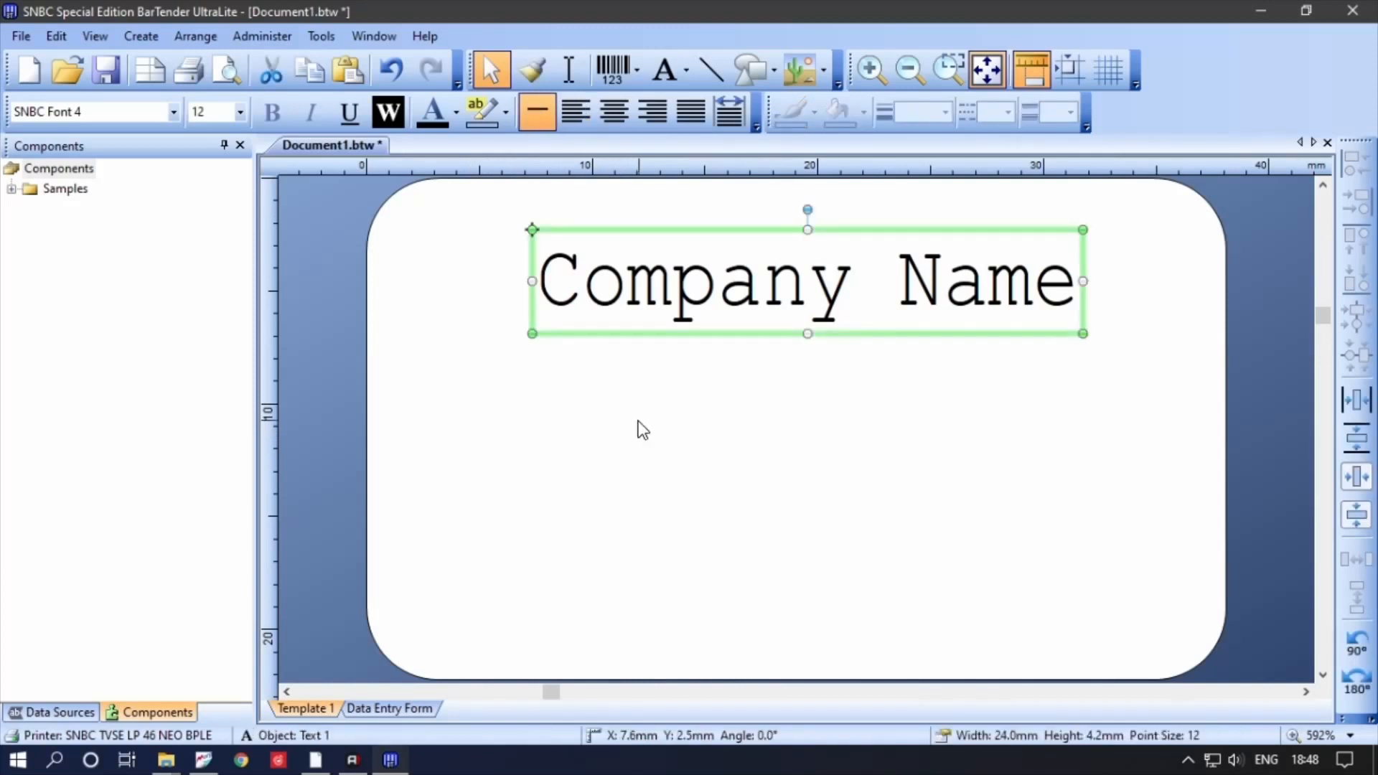
{"action": "left_click_drag", "start_coordinate": [747, 233], "coordinate": [624, 209]}
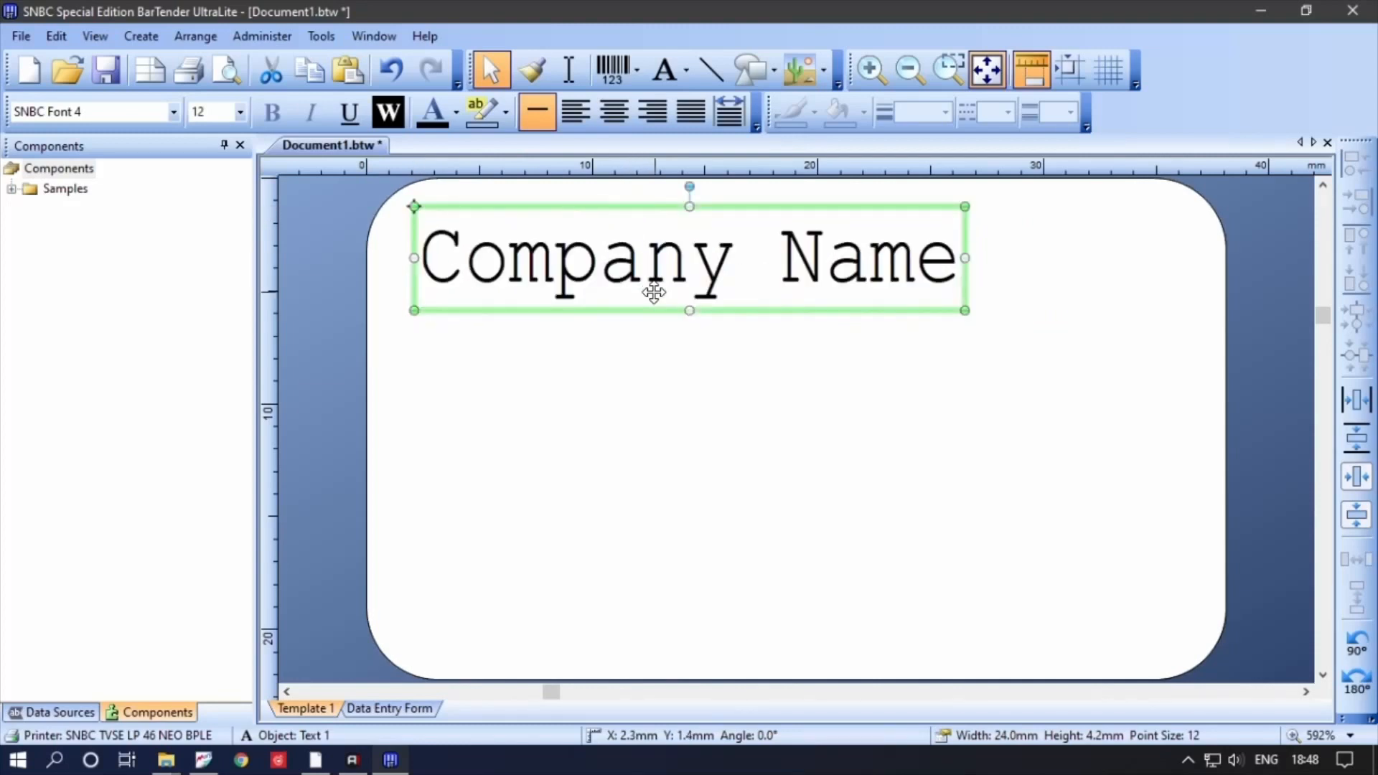
- Add a single-line text object reading "Product Name" and align it beneath "Company Name" at about X 2.3 mm, Y 6.7 mm
{"action": "left_click", "coordinate": [685, 75]}
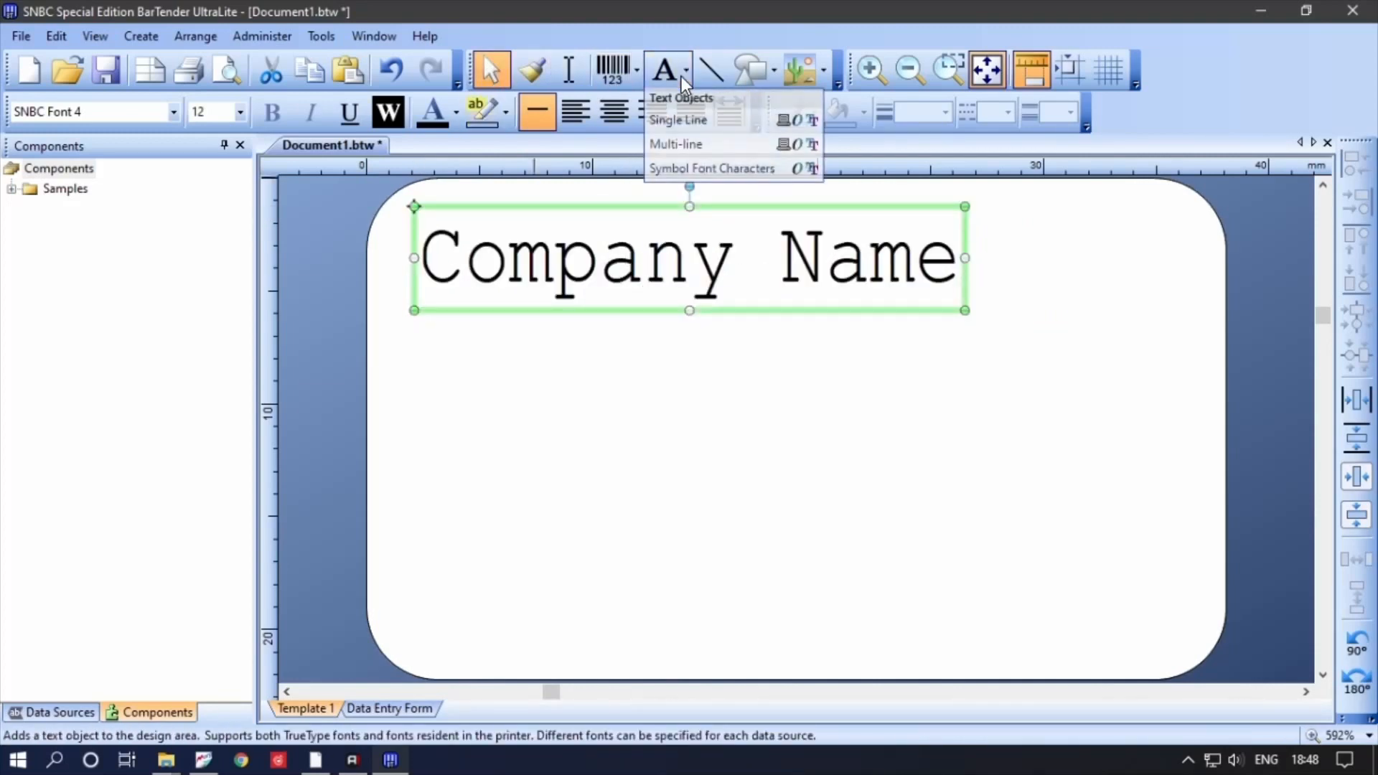
{"action": "left_click", "coordinate": [687, 119]}
{"action": "left_click", "coordinate": [612, 394]}
{"action": "double_click", "coordinate": [589, 379]}
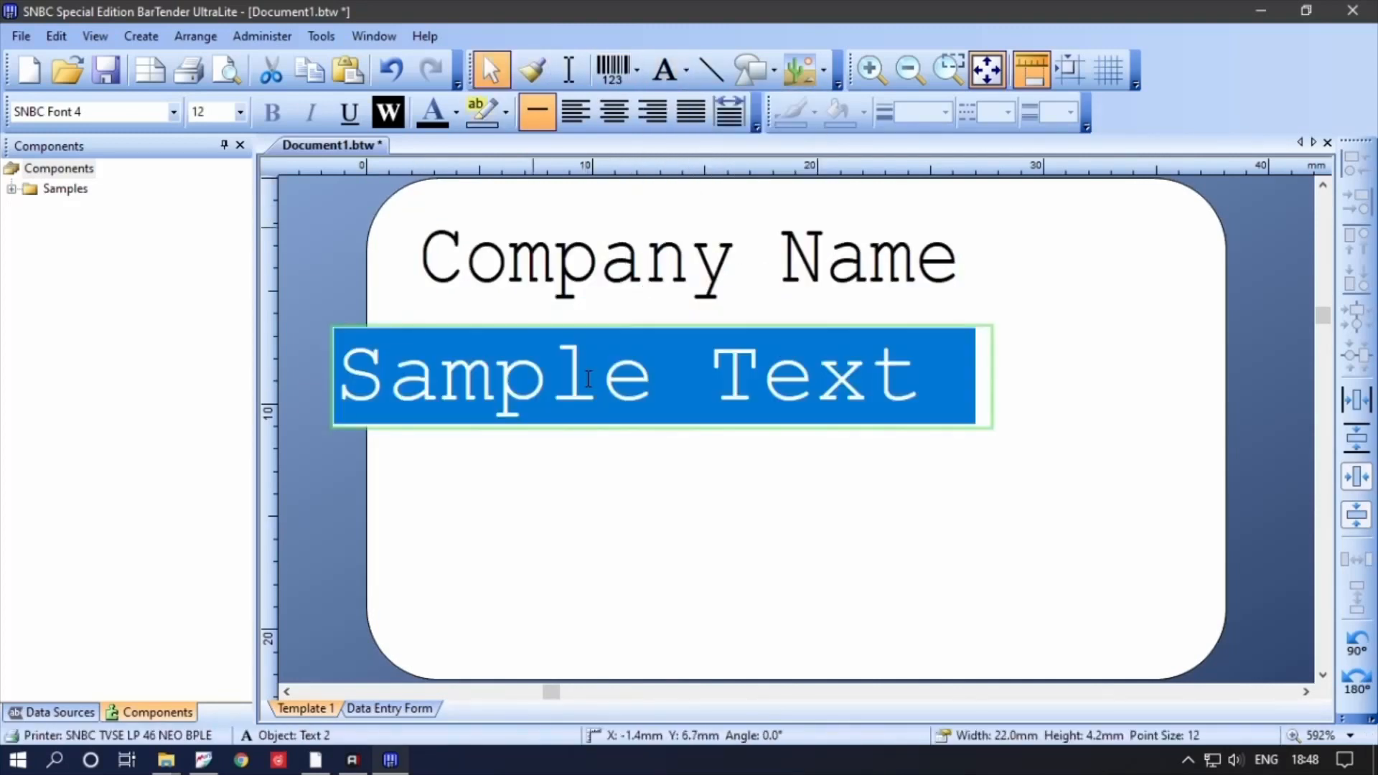
{"action": "type", "text": "Pro"}
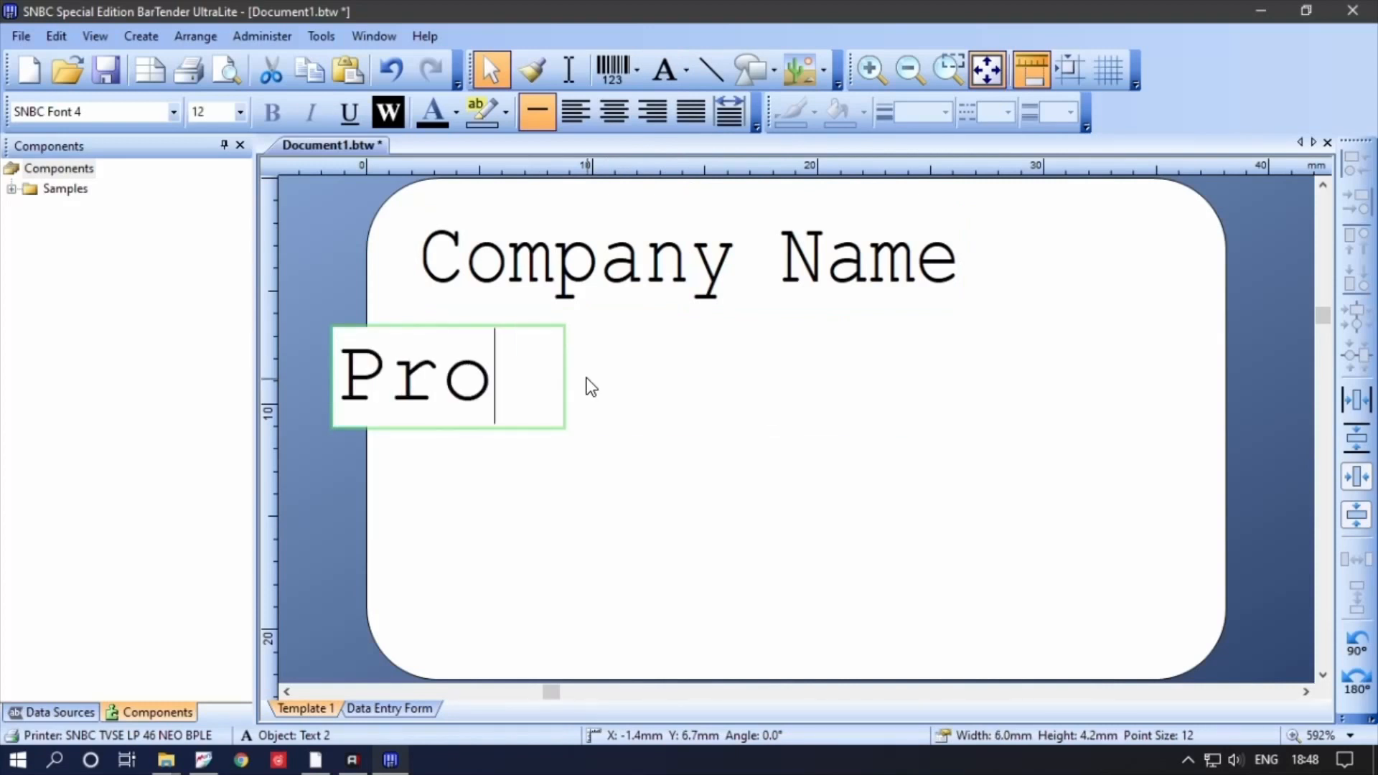
{"action": "type", "text": "duct "}
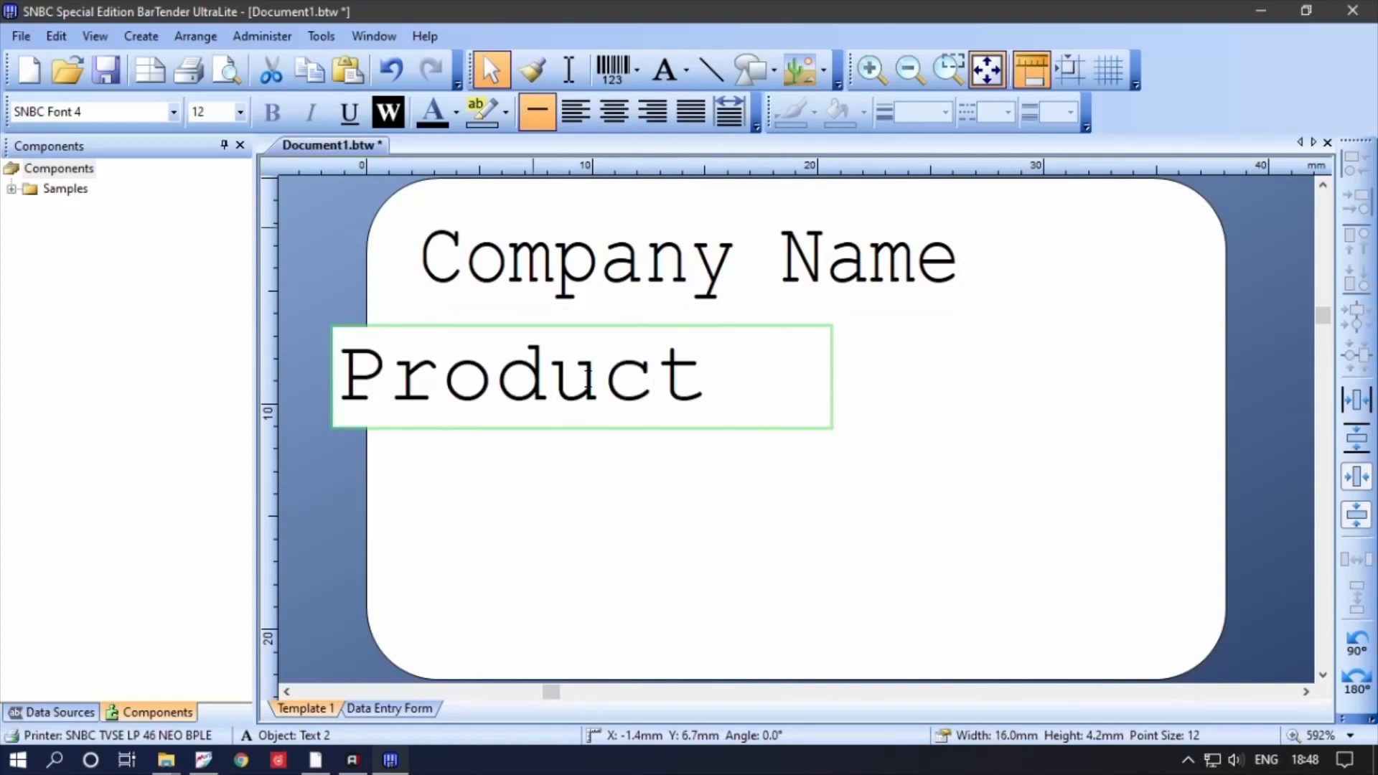
{"action": "type", "text": "Name"}
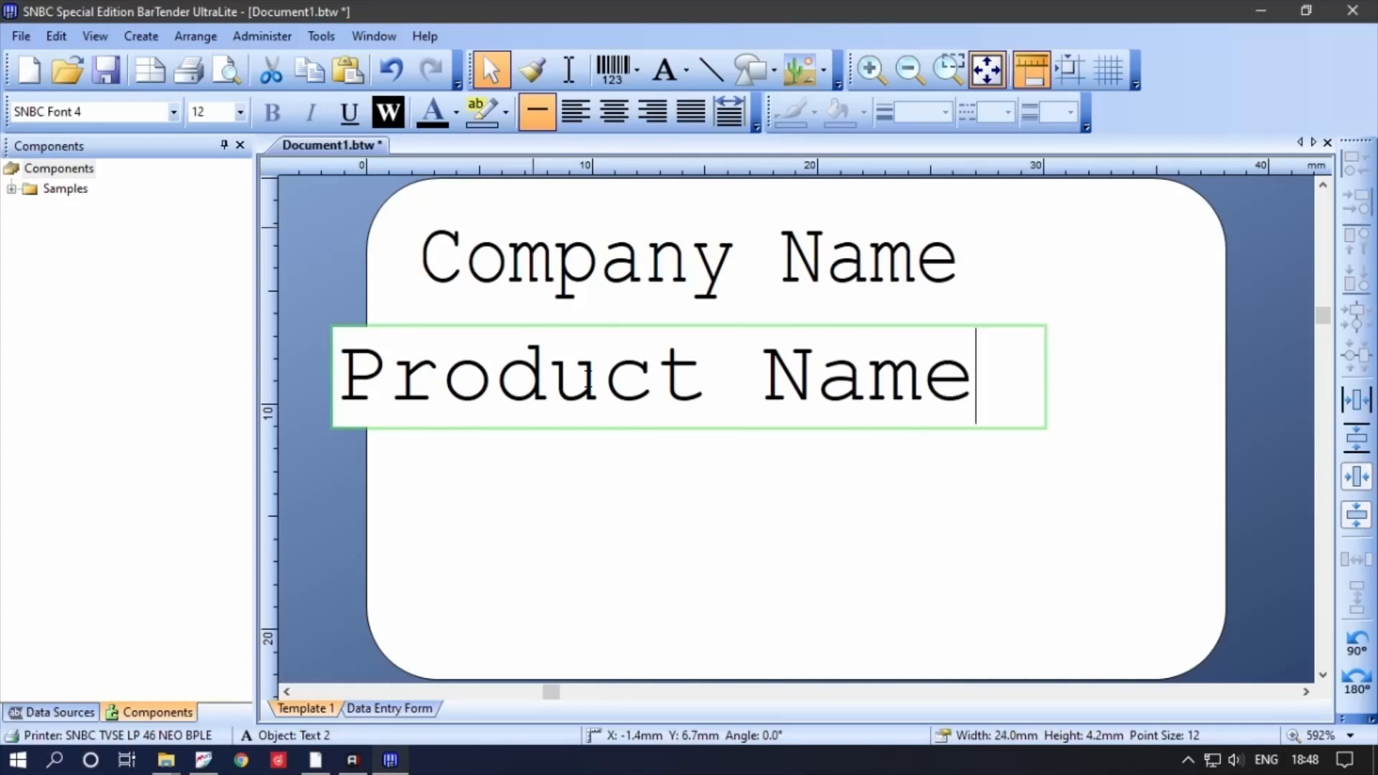
{"action": "key", "text": "Escape"}
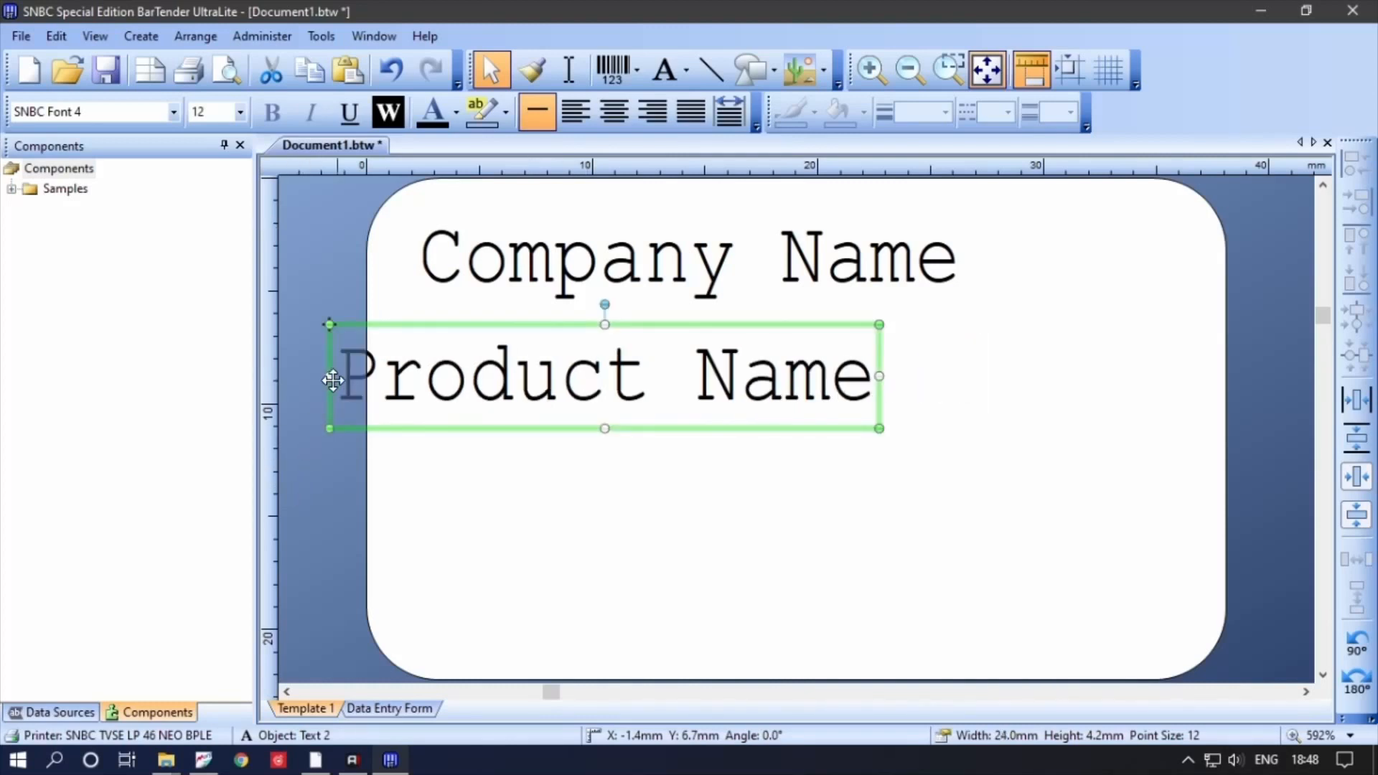
{"action": "left_click_drag", "start_coordinate": [421, 323], "coordinate": [502, 323]}
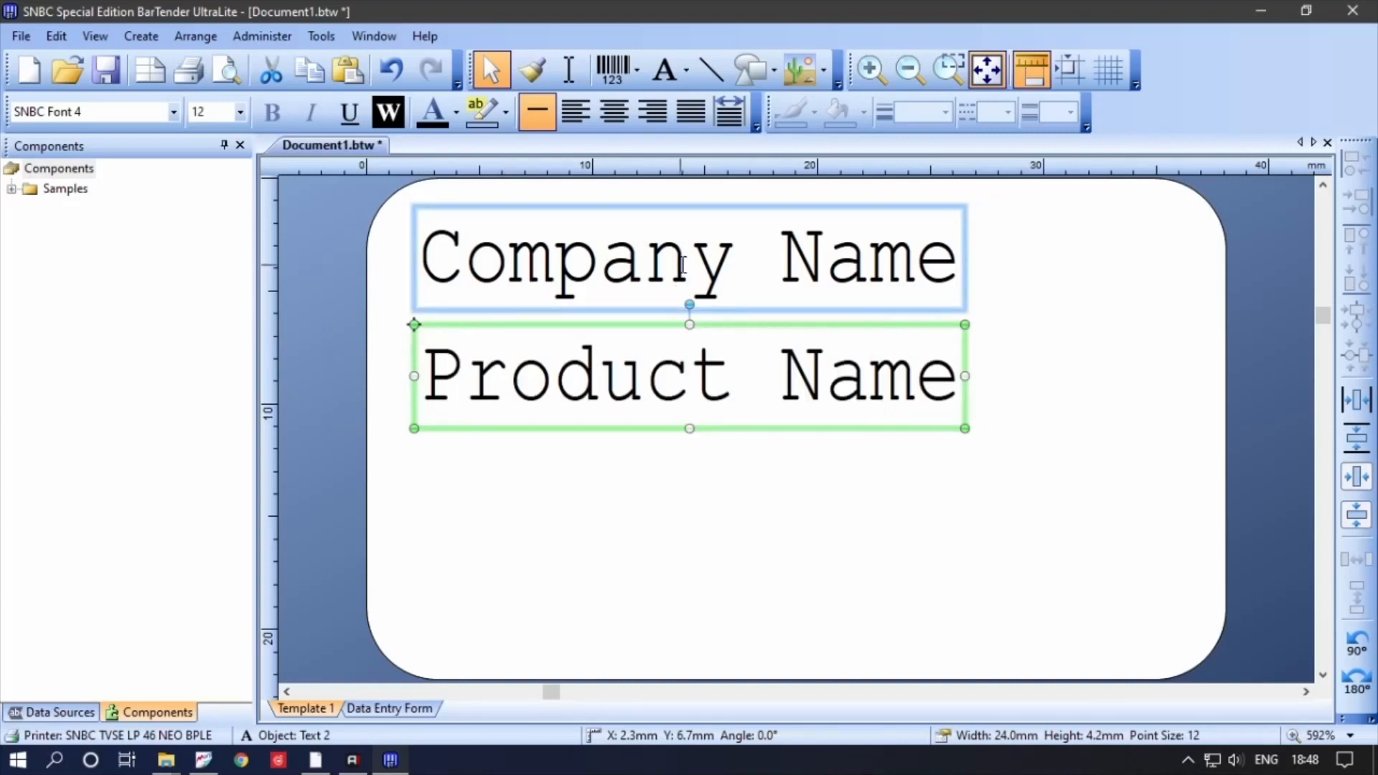
- Add a single-line text object reading "MRP" and align it beneath the start of "Product Name"
{"action": "left_click", "coordinate": [687, 69]}
{"action": "left_click", "coordinate": [697, 121]}
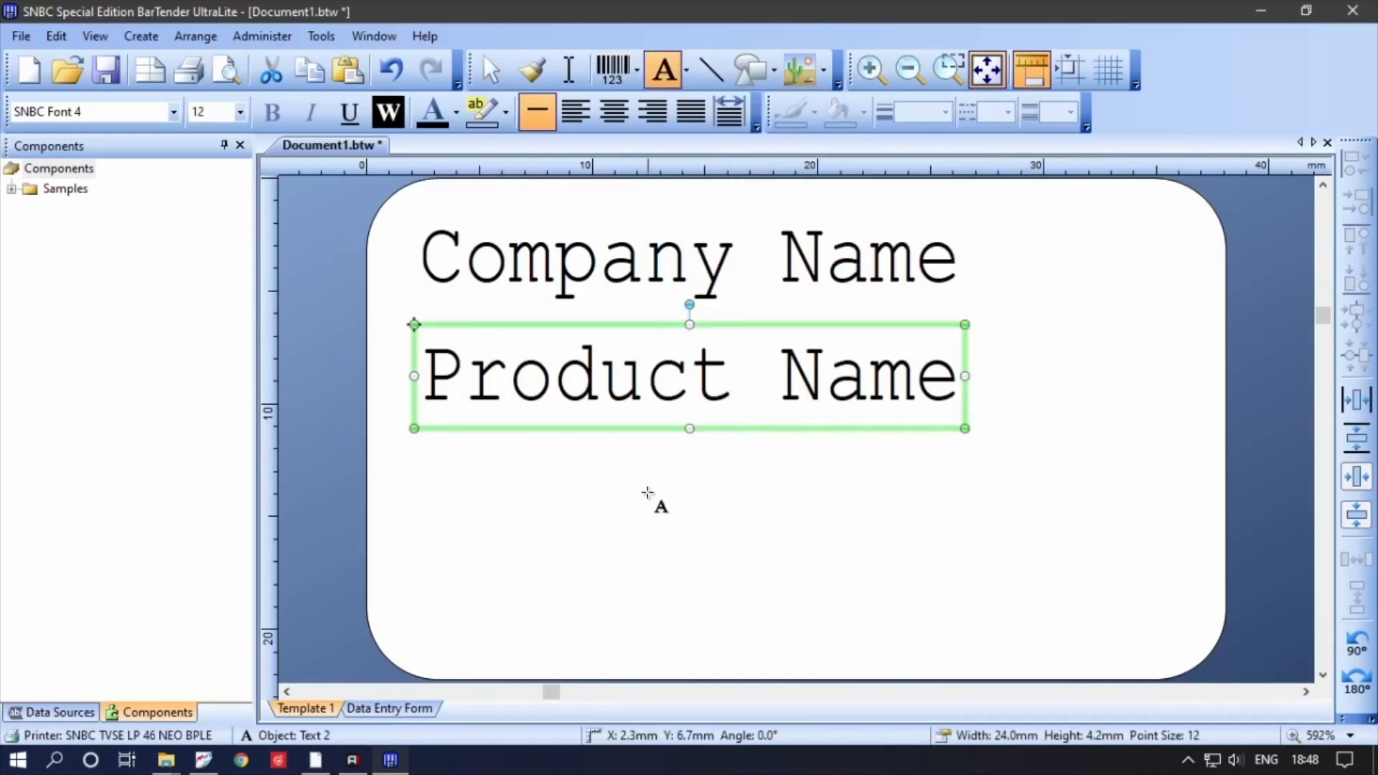
{"action": "left_click", "coordinate": [540, 471]}
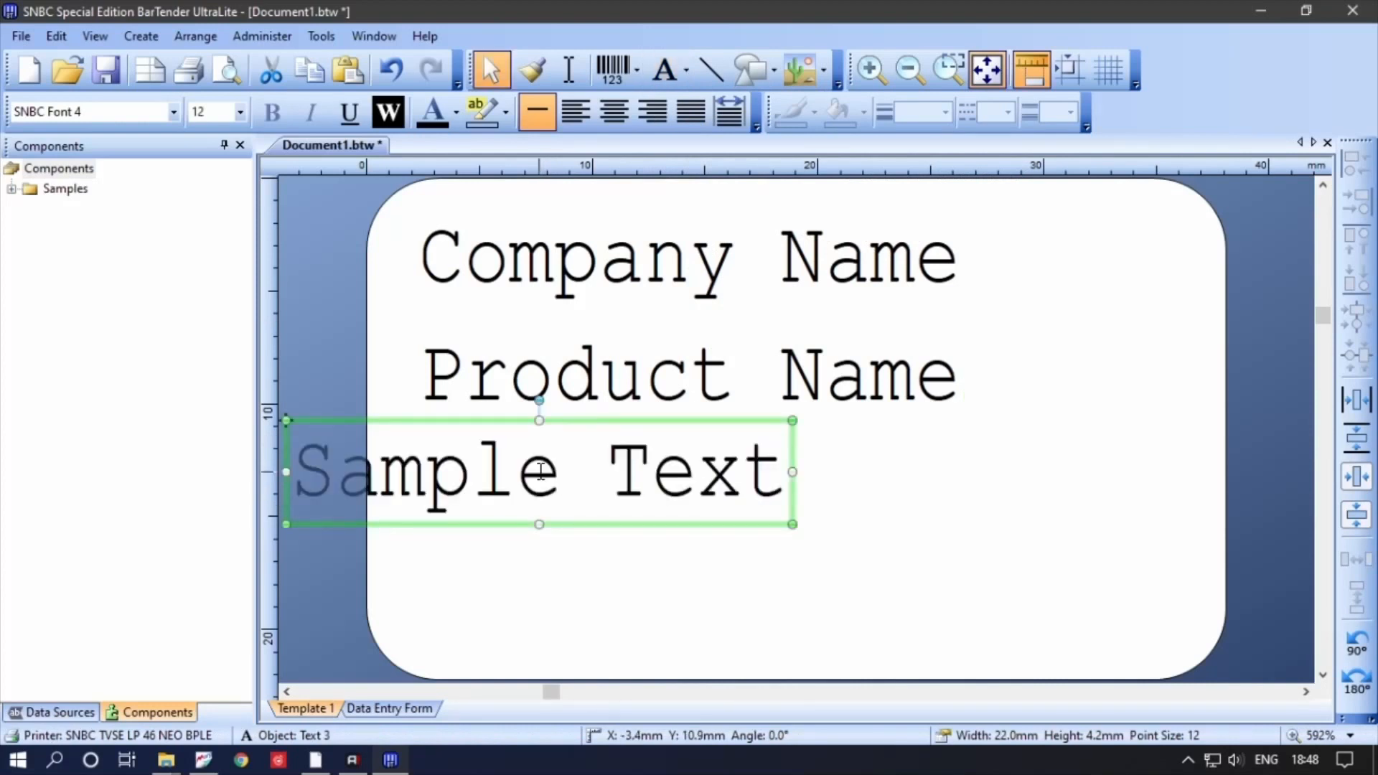
{"action": "double_click", "coordinate": [562, 464]}
{"action": "type", "text": "MRP"}
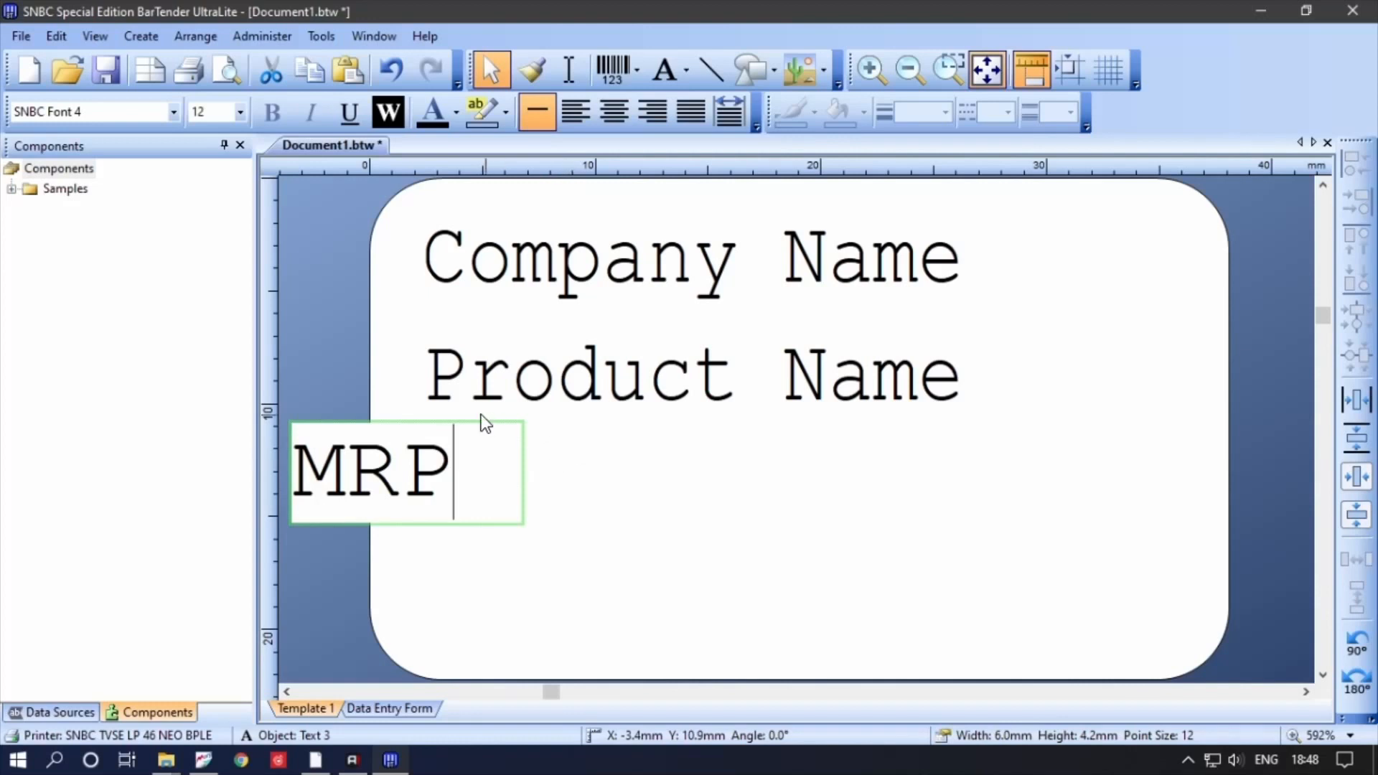
{"action": "left_click", "coordinate": [481, 453]}
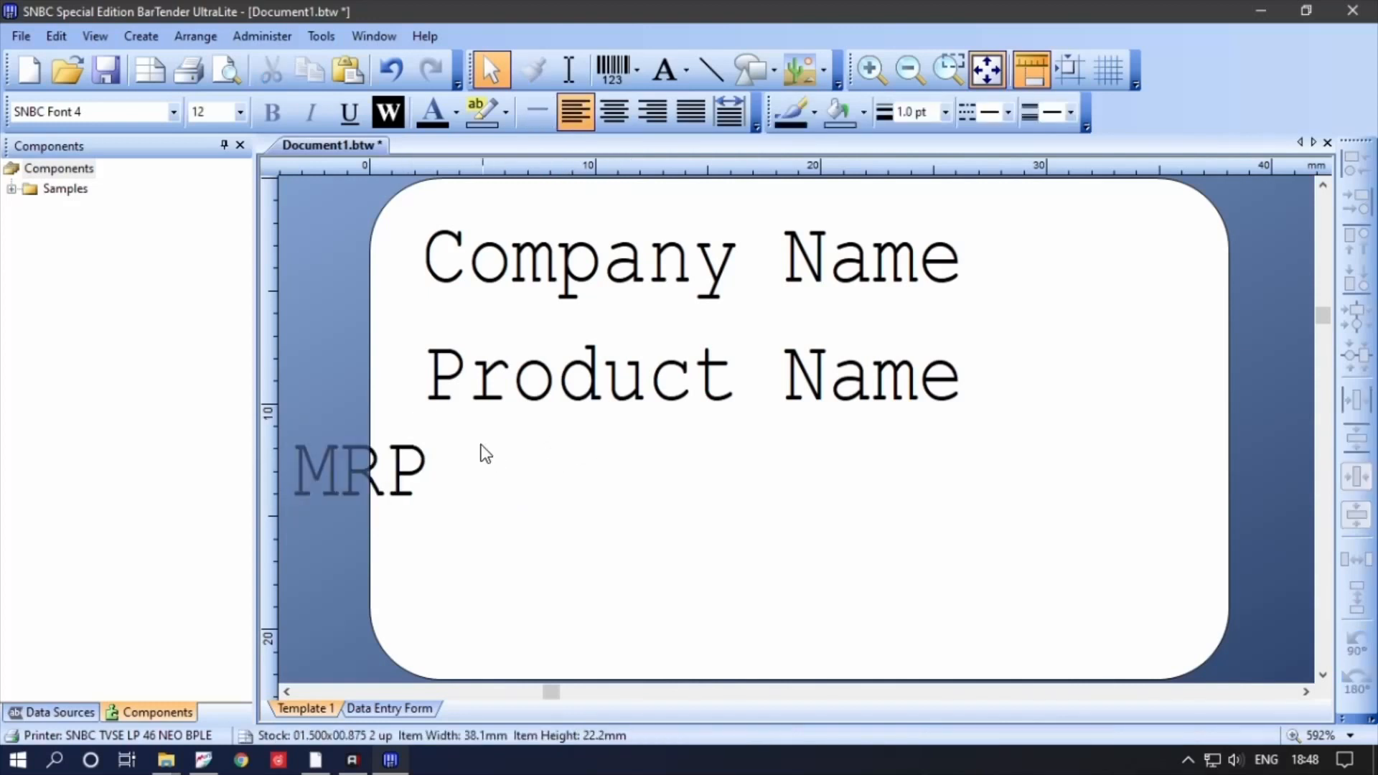
{"action": "left_click_drag", "start_coordinate": [385, 422], "coordinate": [515, 424]}
{"action": "left_click", "coordinate": [647, 527]}
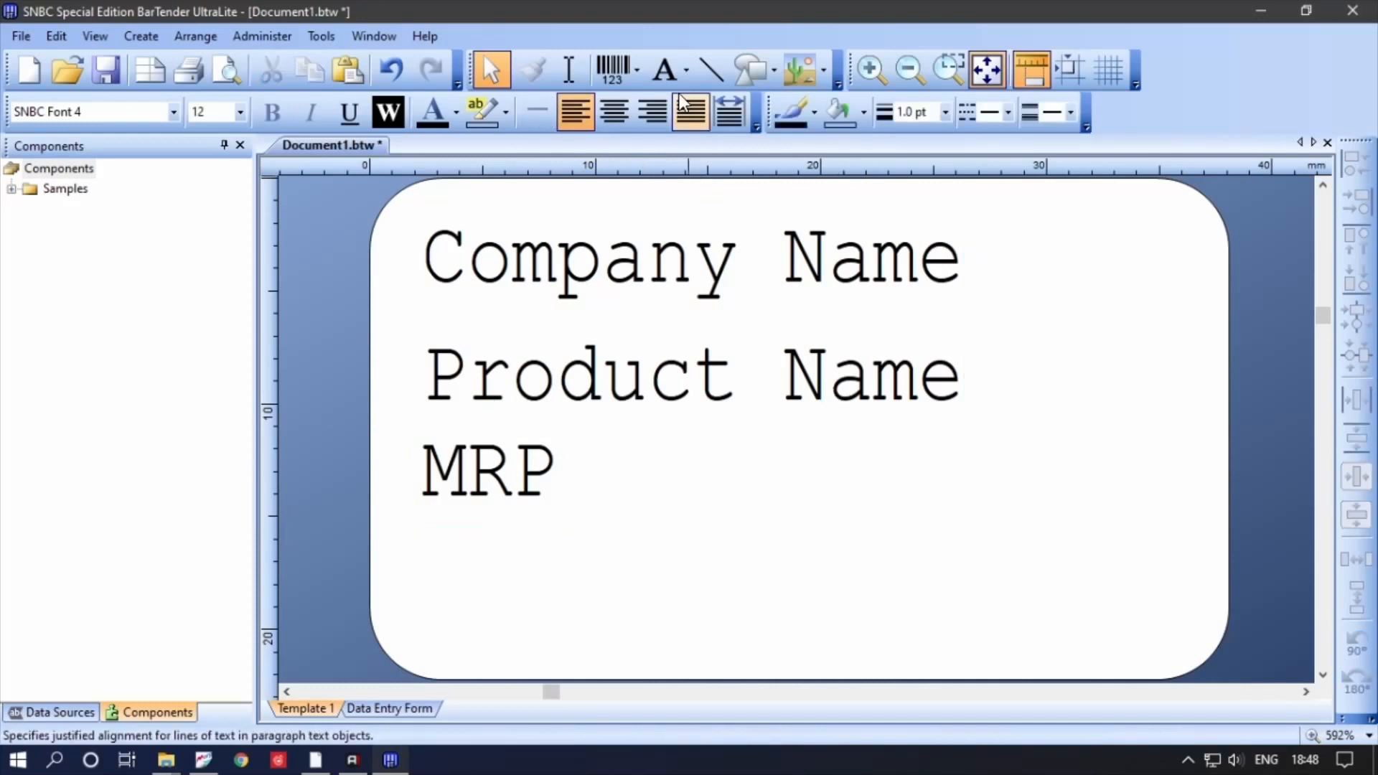
- Place a new single-line text object beside "MRP" at about X 10.1 mm, Y 10.4 mm
{"action": "left_click", "coordinate": [687, 69]}
{"action": "left_click", "coordinate": [683, 113]}
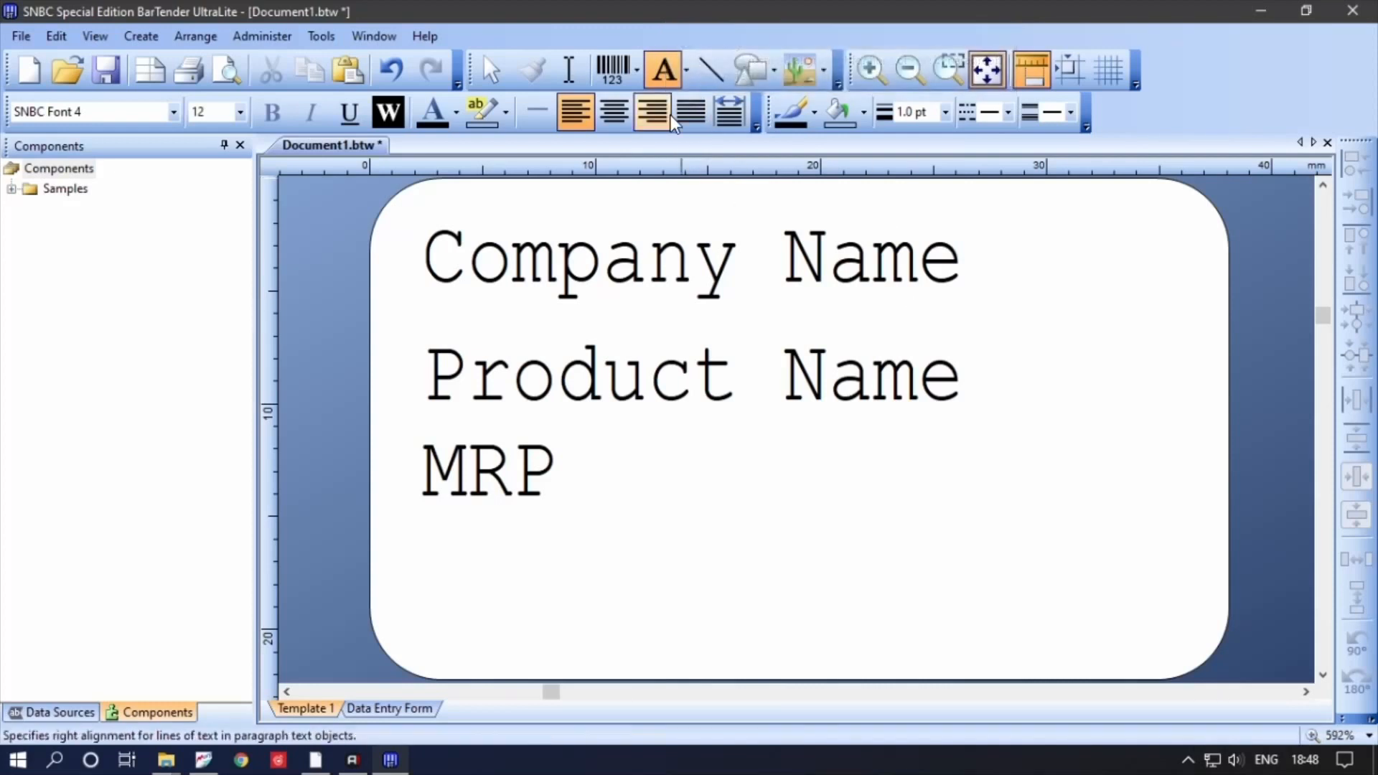
{"action": "left_click", "coordinate": [687, 75]}
{"action": "left_click", "coordinate": [686, 115]}
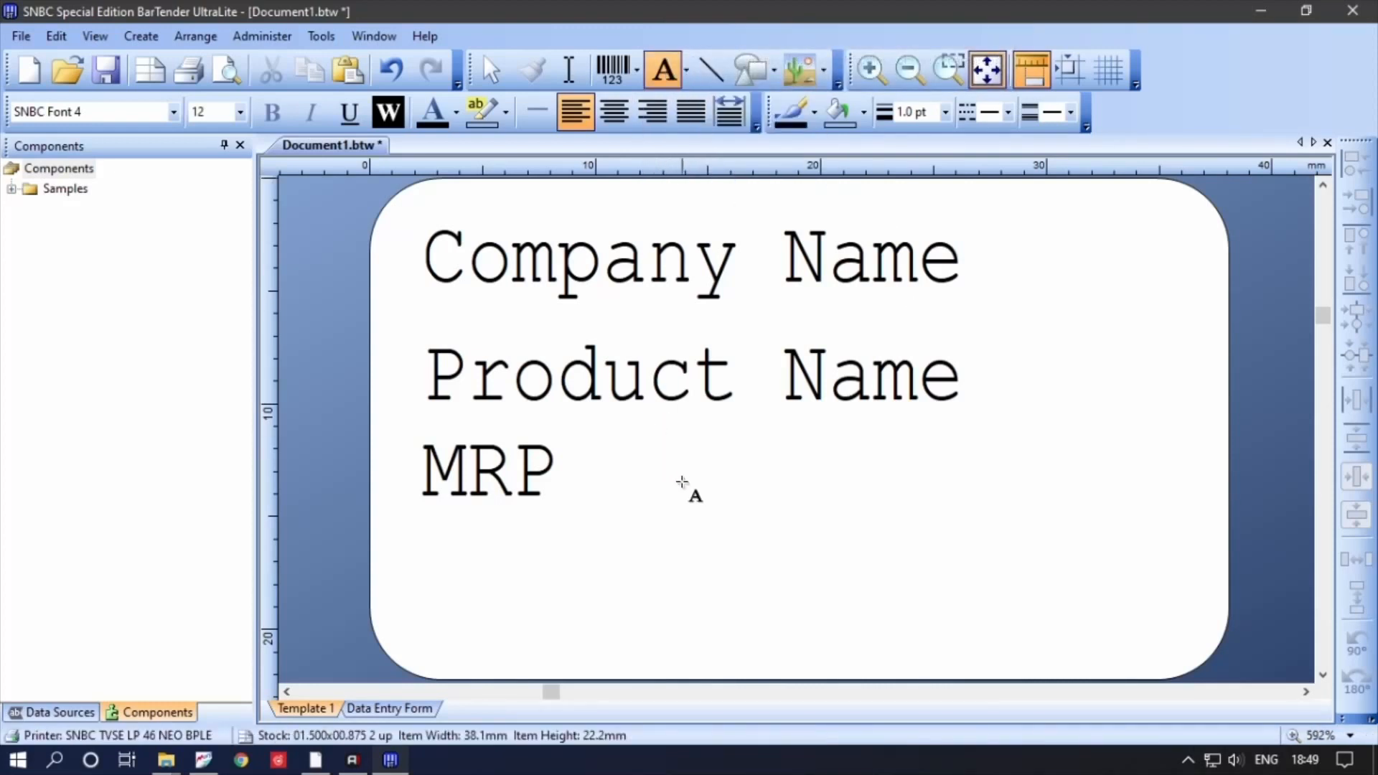
{"action": "left_click", "coordinate": [840, 463]}
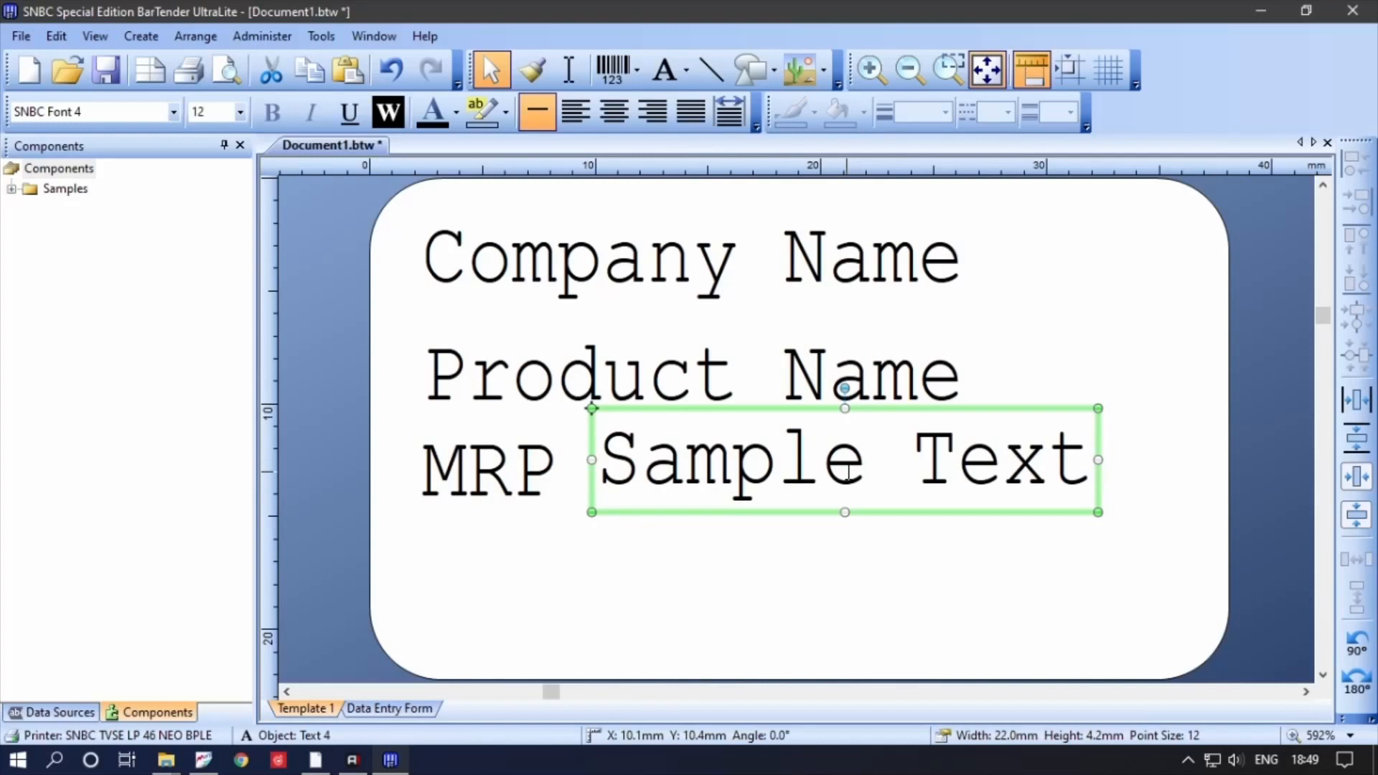
- Replace the content of the new sample text object with "Size", capitalizing only its first letter
{"action": "double_click", "coordinate": [938, 458]}
{"action": "type", "text": "size"}
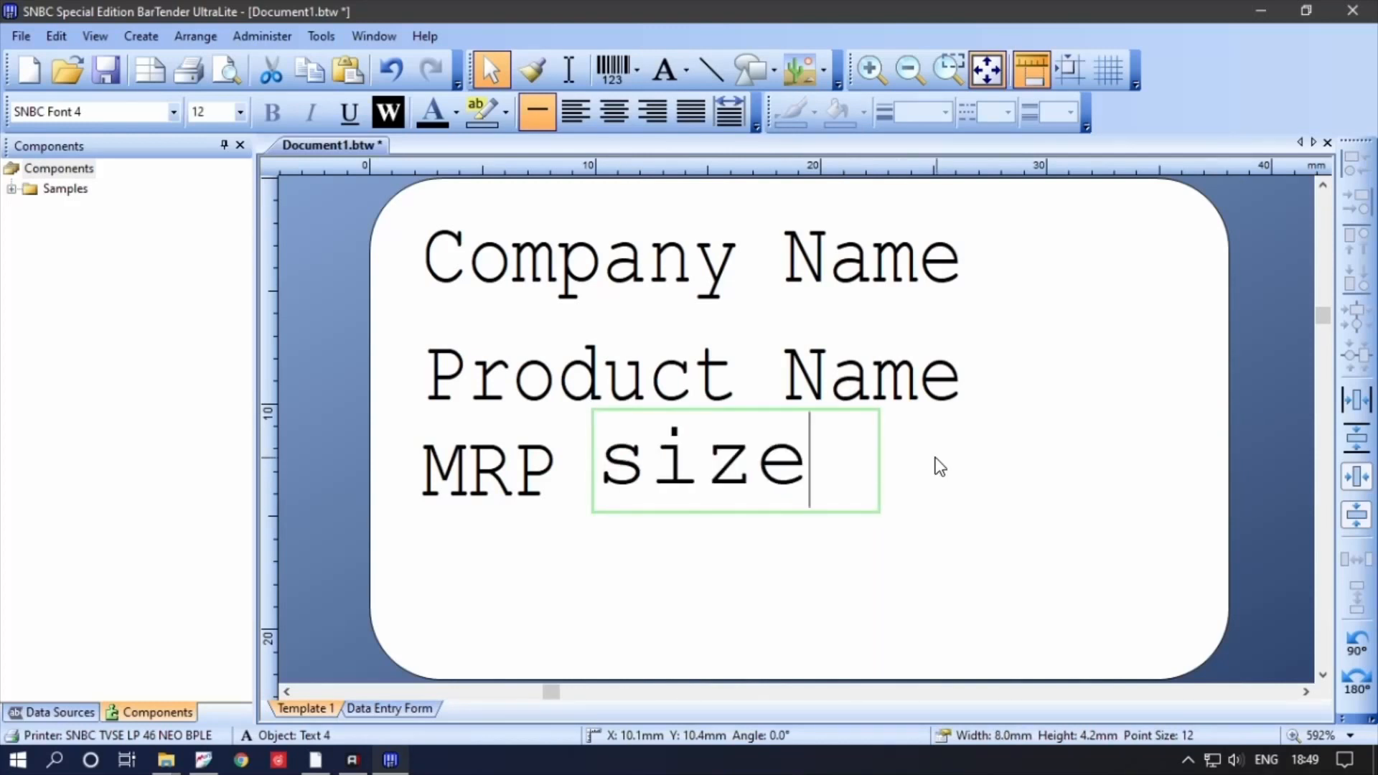
{"action": "key", "text": "BackSpace"}
{"action": "key", "text": "BackSpace"}
{"action": "key", "text": "BackSpace"}
{"action": "key", "text": "BackSpace"}
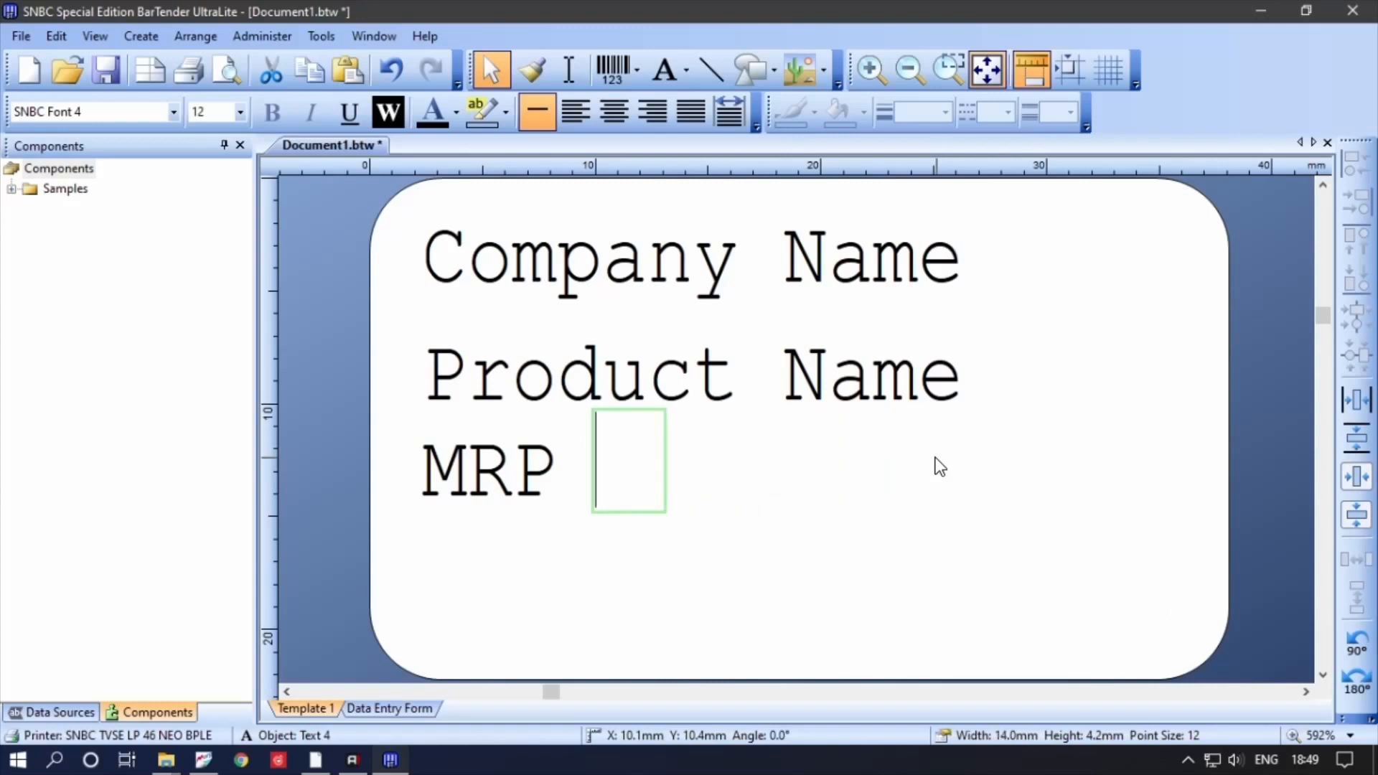
{"action": "type", "text": "sIZE"}
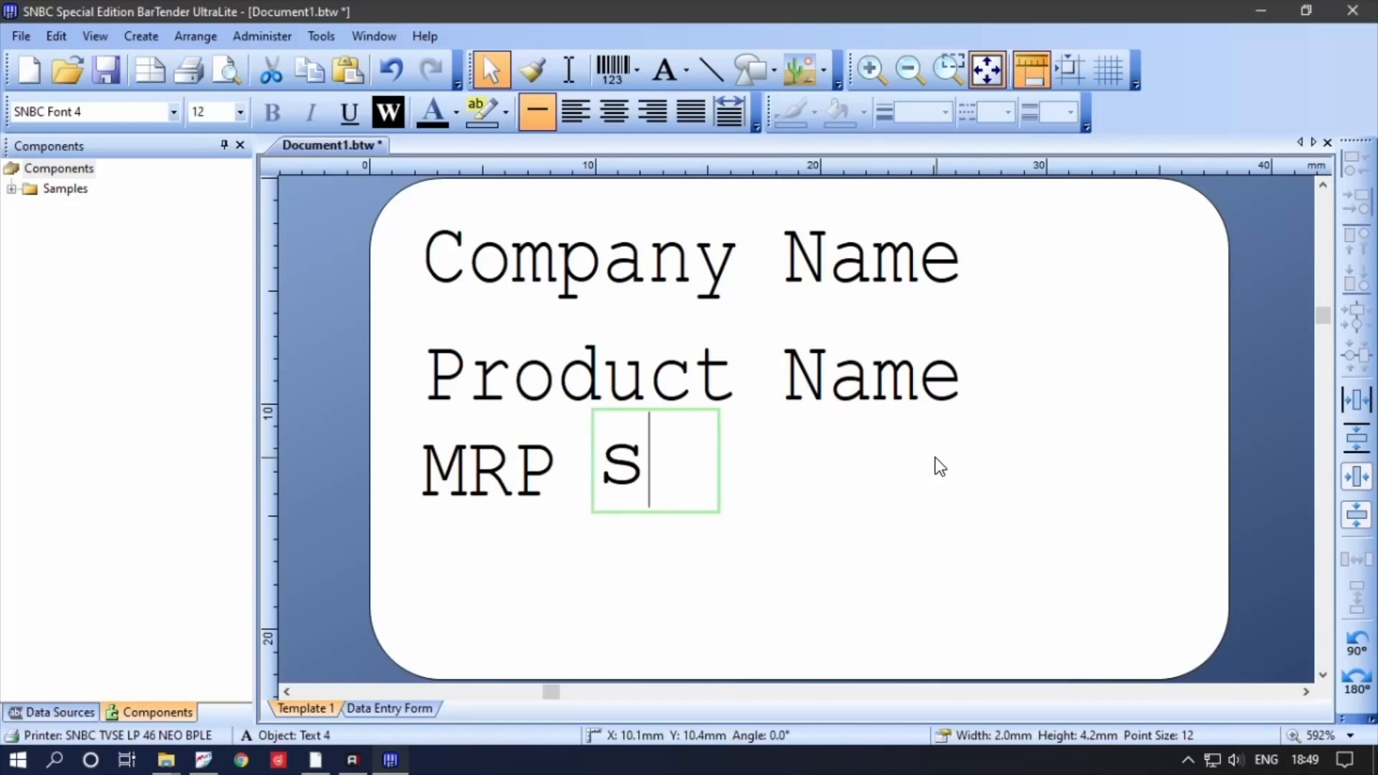
{"action": "key", "text": "BackSpace"}
{"action": "key", "text": "BackSpace"}
{"action": "key", "text": "BackSpace"}
{"action": "key", "text": "BackSpace"}
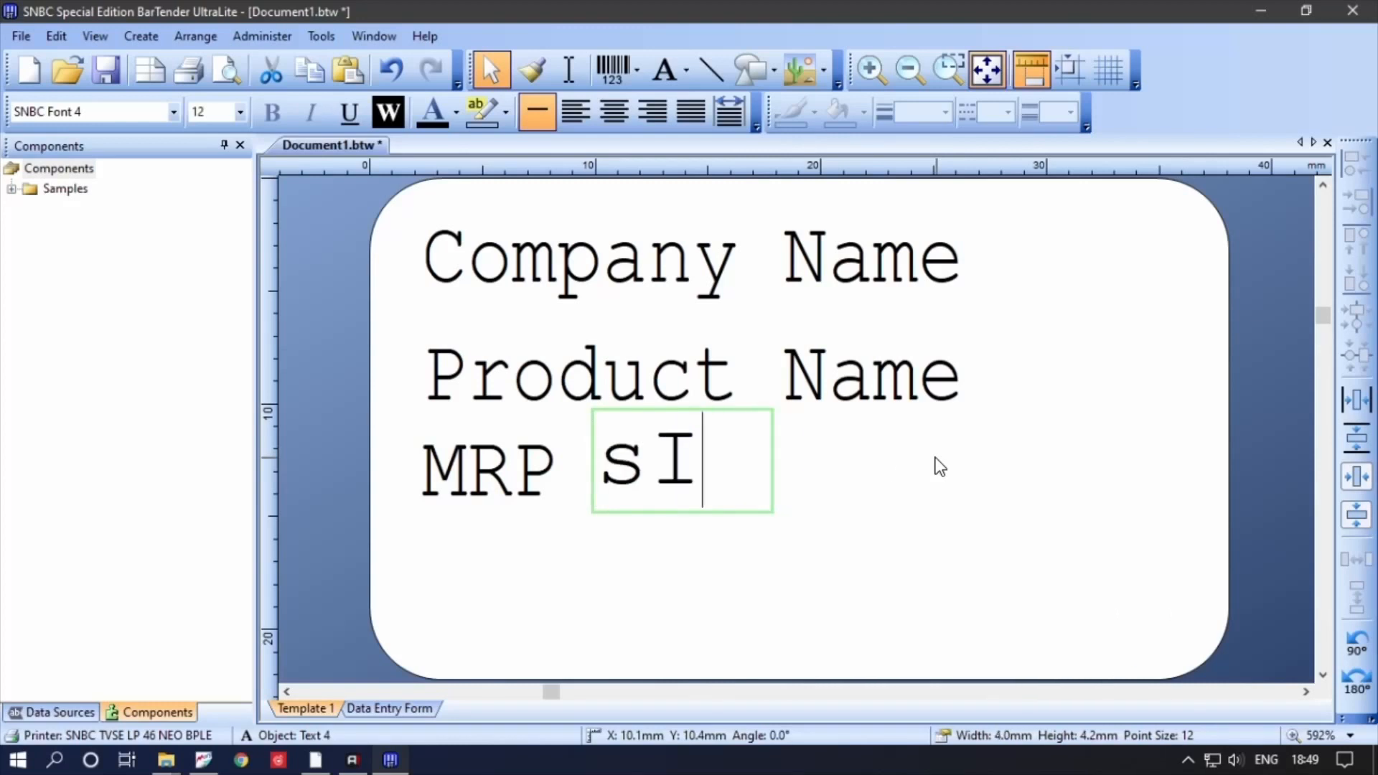
{"action": "type", "text": "s"}
{"action": "key", "text": "BackSpace"}
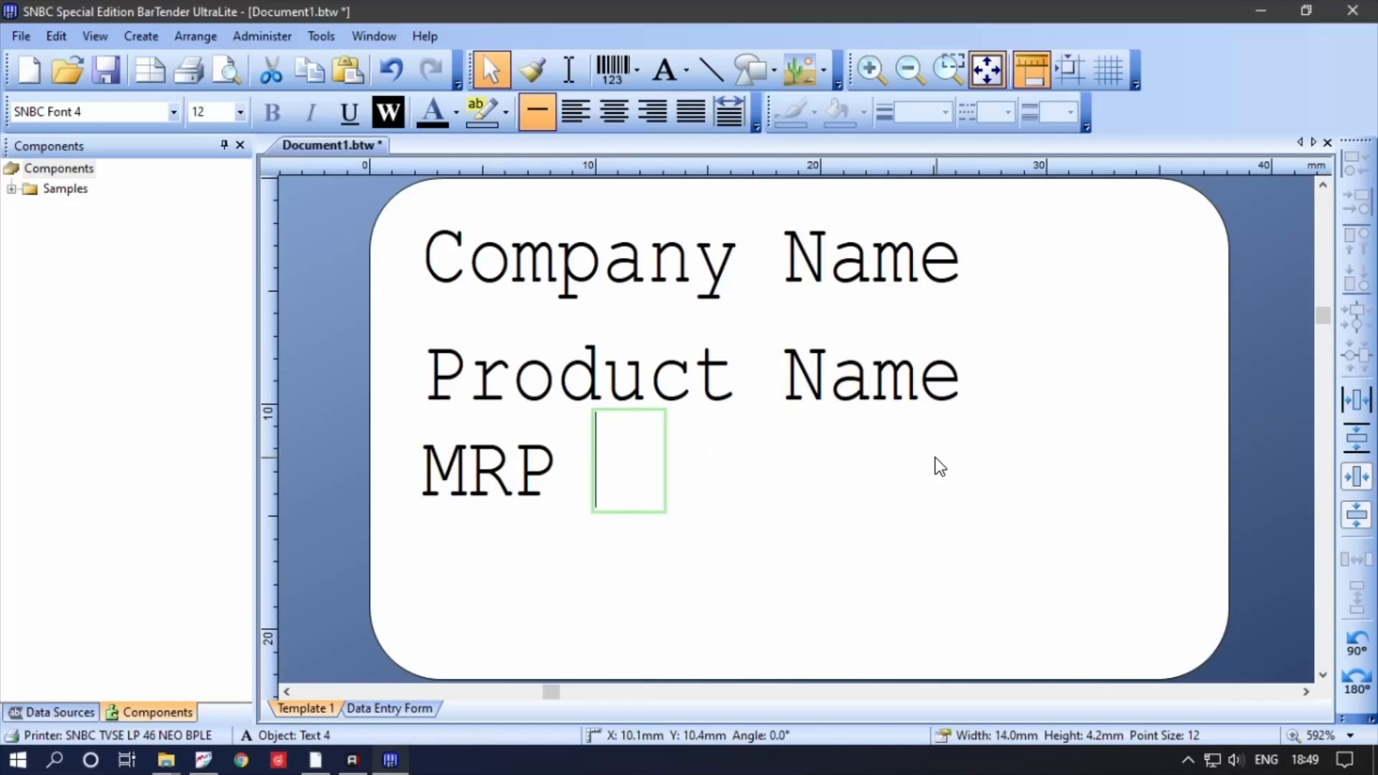
{"action": "type", "text": "Size"}
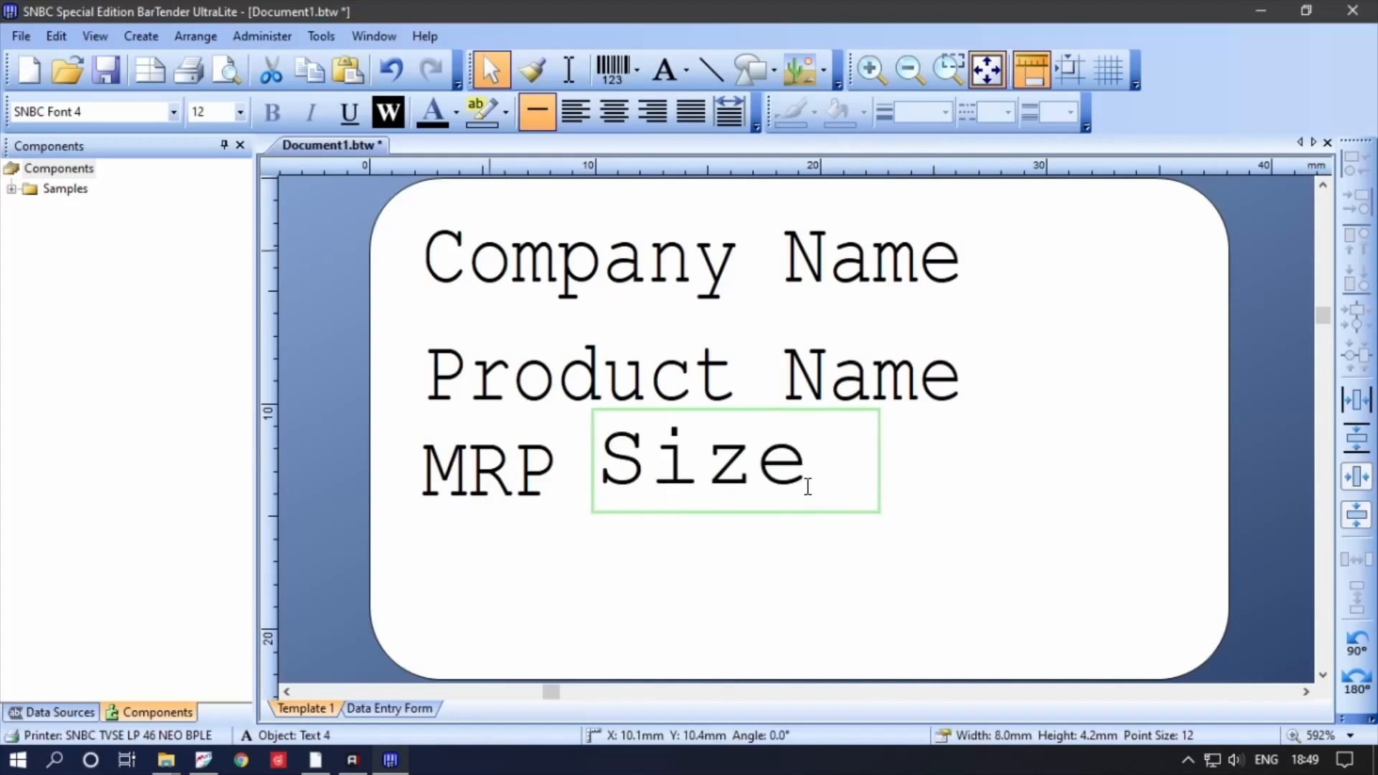
- Move the "Size" text level with "MRP" so that it ends flush beneath "Product Name"
{"action": "left_click", "coordinate": [800, 523]}
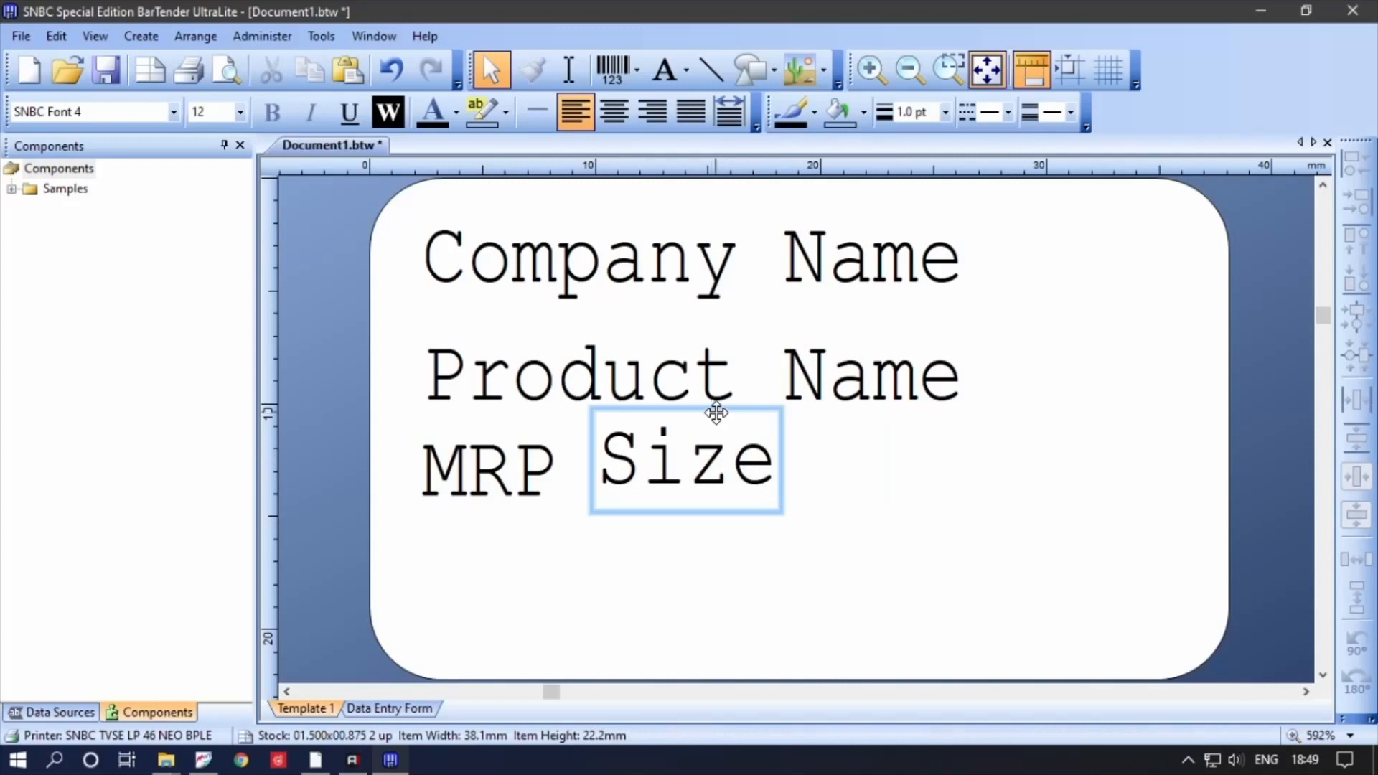
{"action": "left_click_drag", "start_coordinate": [713, 411], "coordinate": [901, 431]}
{"action": "left_click", "coordinate": [820, 575]}
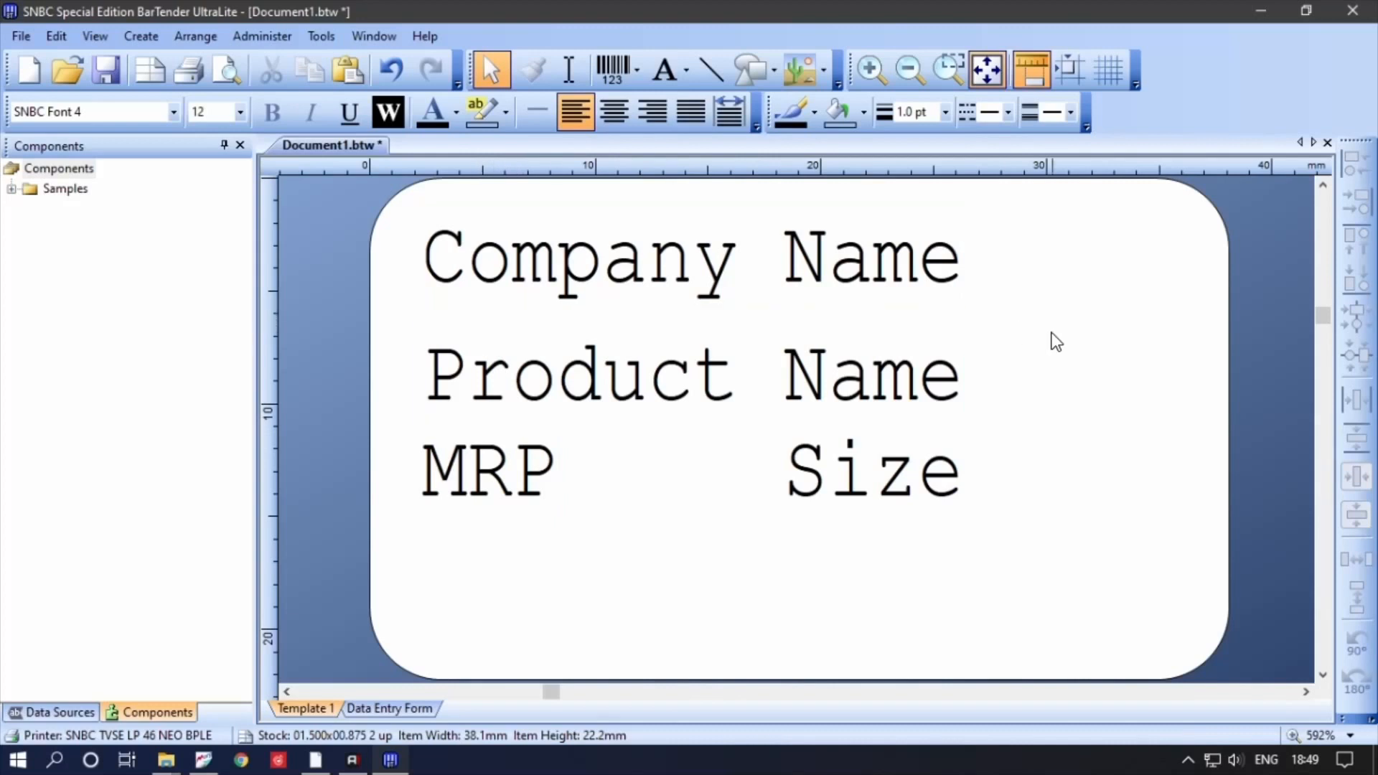
- Select all four text objects and move them together up and to the right, roughly centring them across the label
{"action": "key", "text": "ctrl+a"}
{"action": "left_click_drag", "start_coordinate": [711, 204], "coordinate": [823, 178]}
{"action": "left_click", "coordinate": [971, 559]}
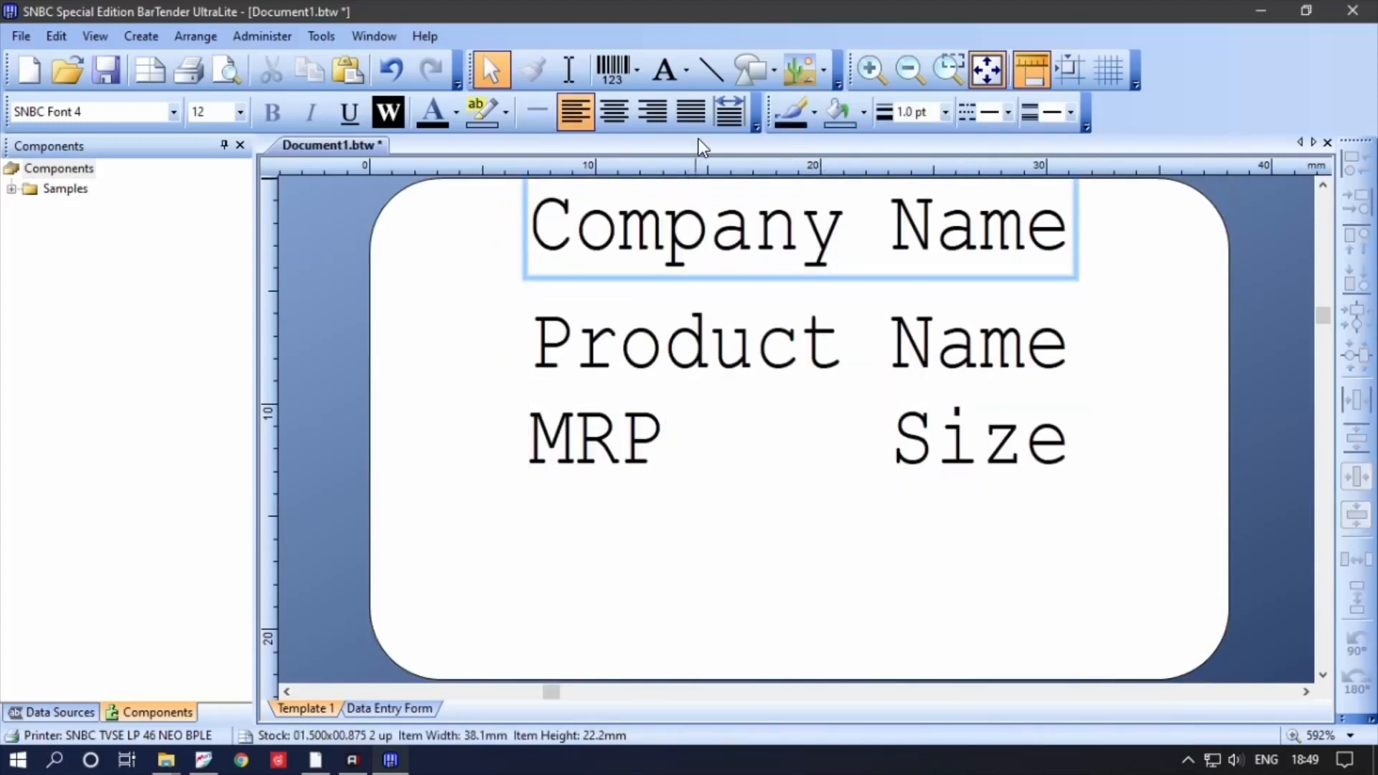
- Add a Code 128 barcode beneath the texts at about X 5.0 mm, Y 13.6 mm, reduced to about 4.1 mm high
{"action": "left_click", "coordinate": [639, 70]}
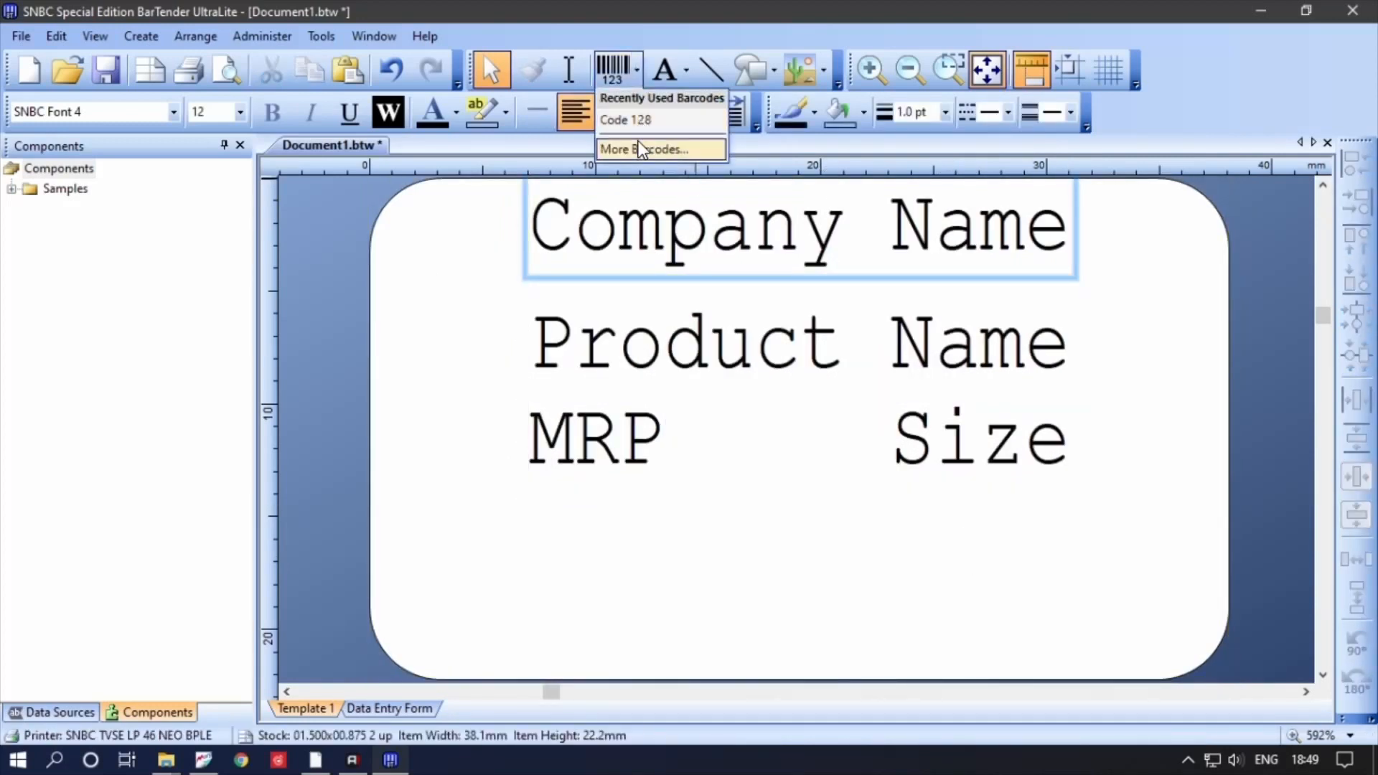
{"action": "left_click", "coordinate": [643, 120]}
{"action": "left_click", "coordinate": [633, 578]}
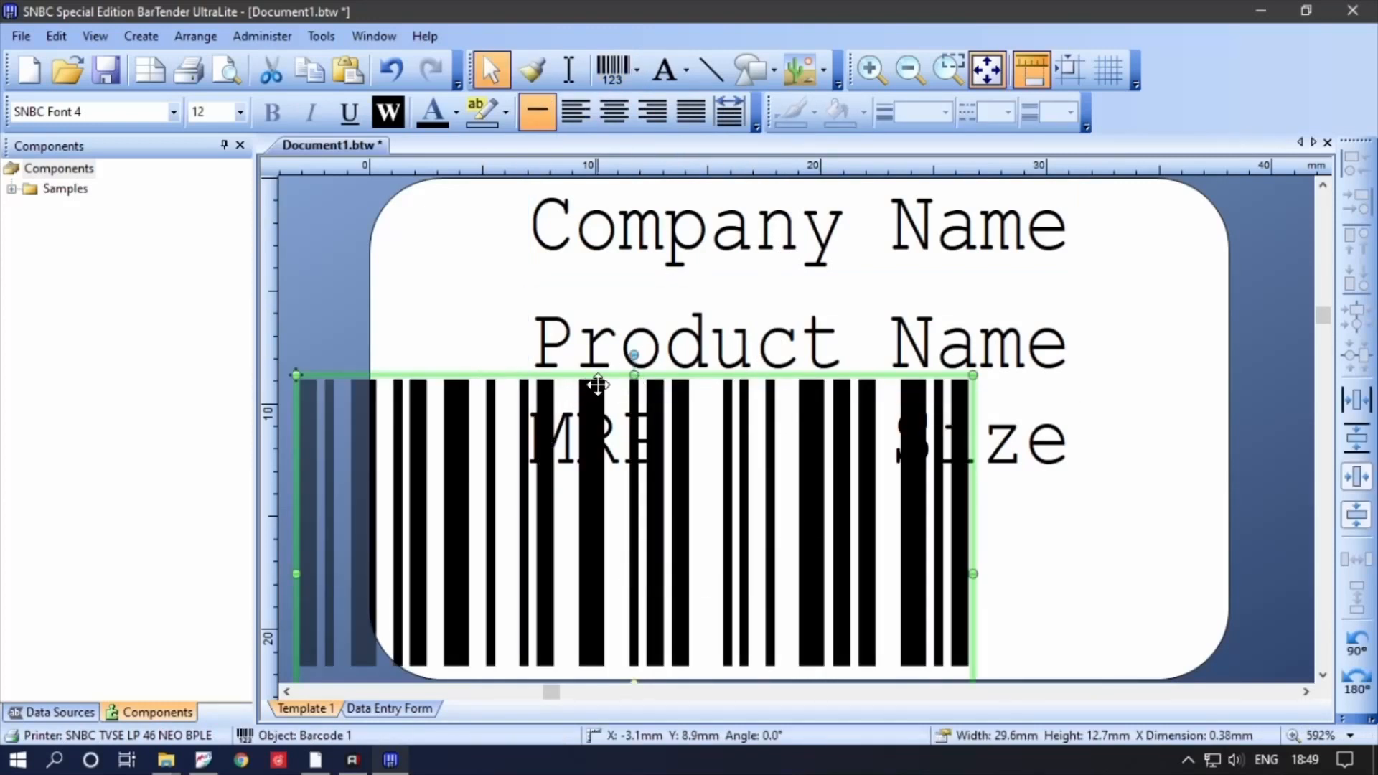
{"action": "left_click_drag", "start_coordinate": [634, 375], "coordinate": [837, 535]}
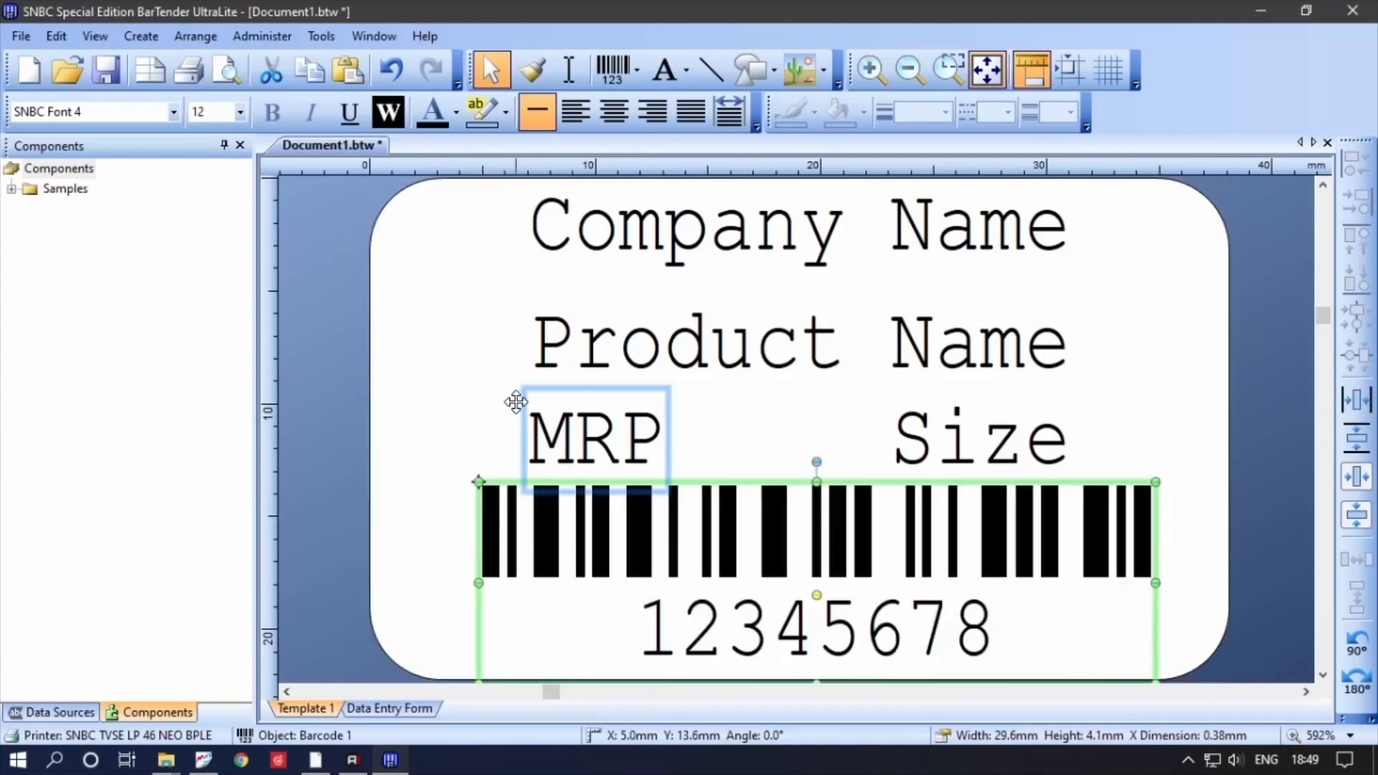
{"action": "left_click", "coordinate": [419, 385]}
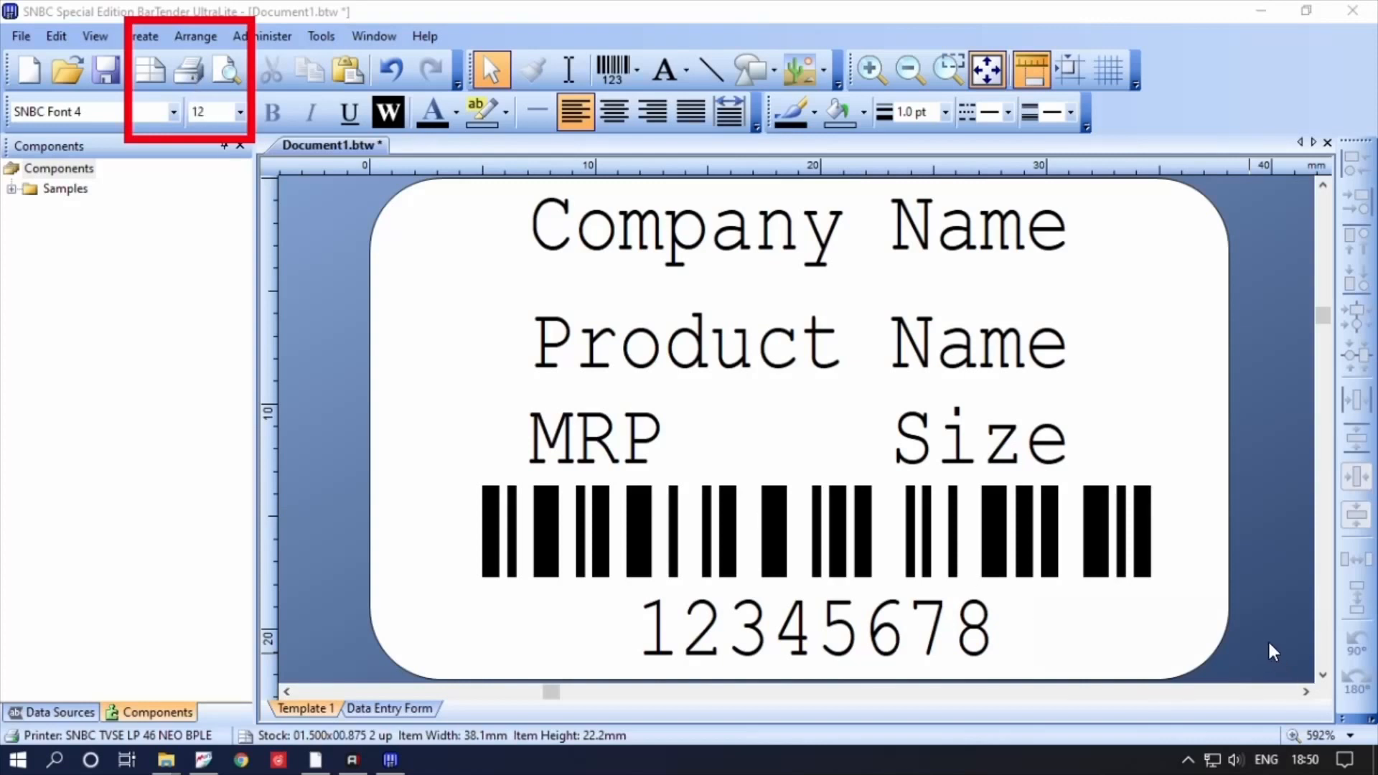
- Open the document's print settings, enable printing to file and set the number of copies to 2
{"action": "left_click", "coordinate": [186, 82]}
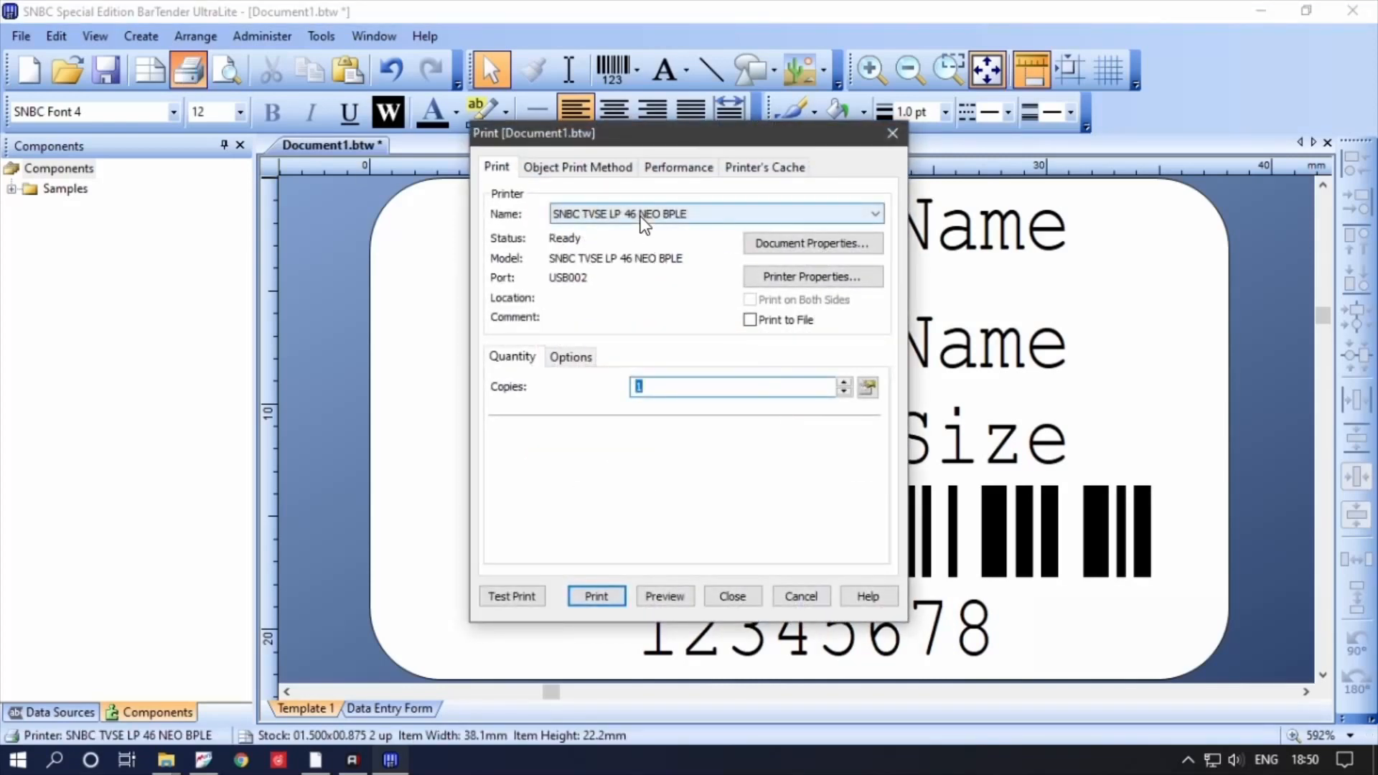
{"action": "left_click", "coordinate": [1082, 646]}
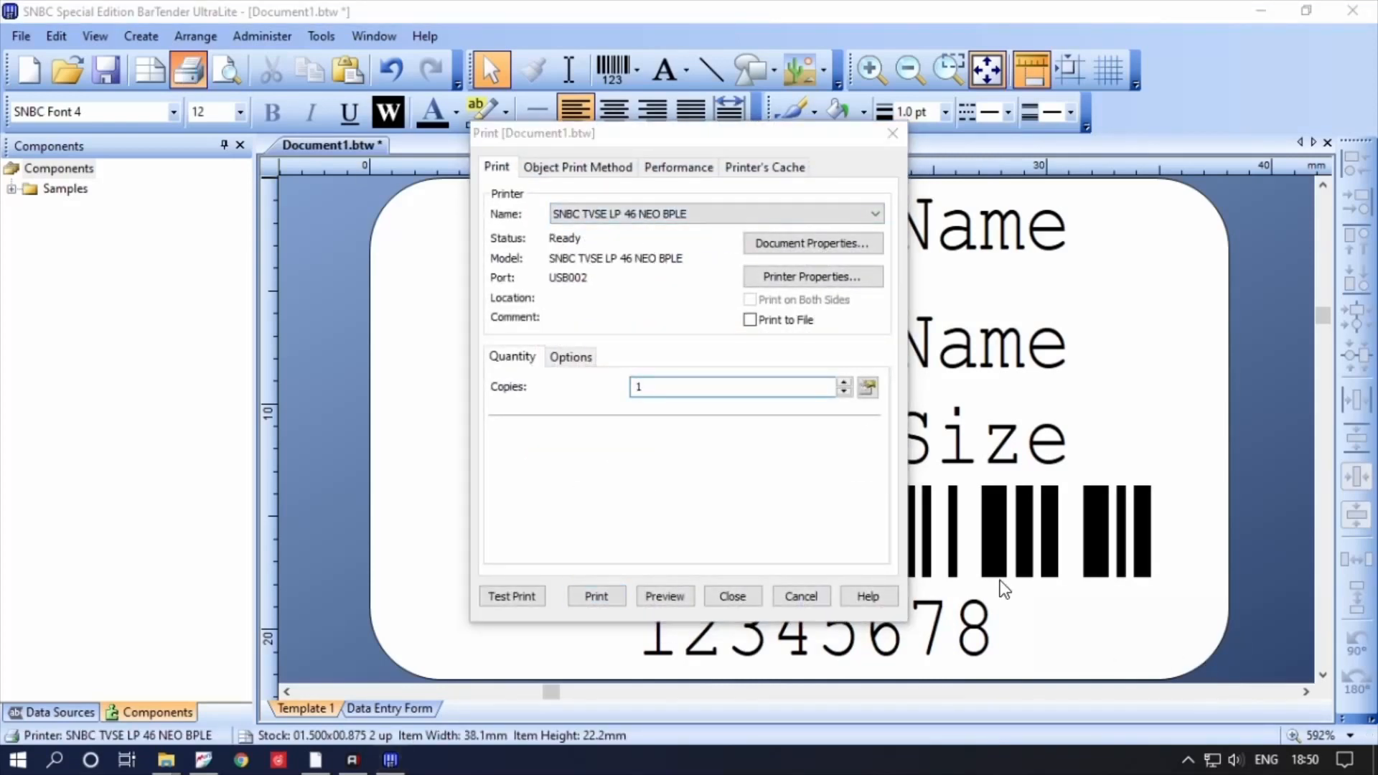
{"action": "mouse_move", "coordinate": [514, 191]}
{"action": "left_mouse_down"}
{"action": "mouse_move", "coordinate": [619, 246]}
{"action": "mouse_move", "coordinate": [894, 244]}
{"action": "left_mouse_up"}
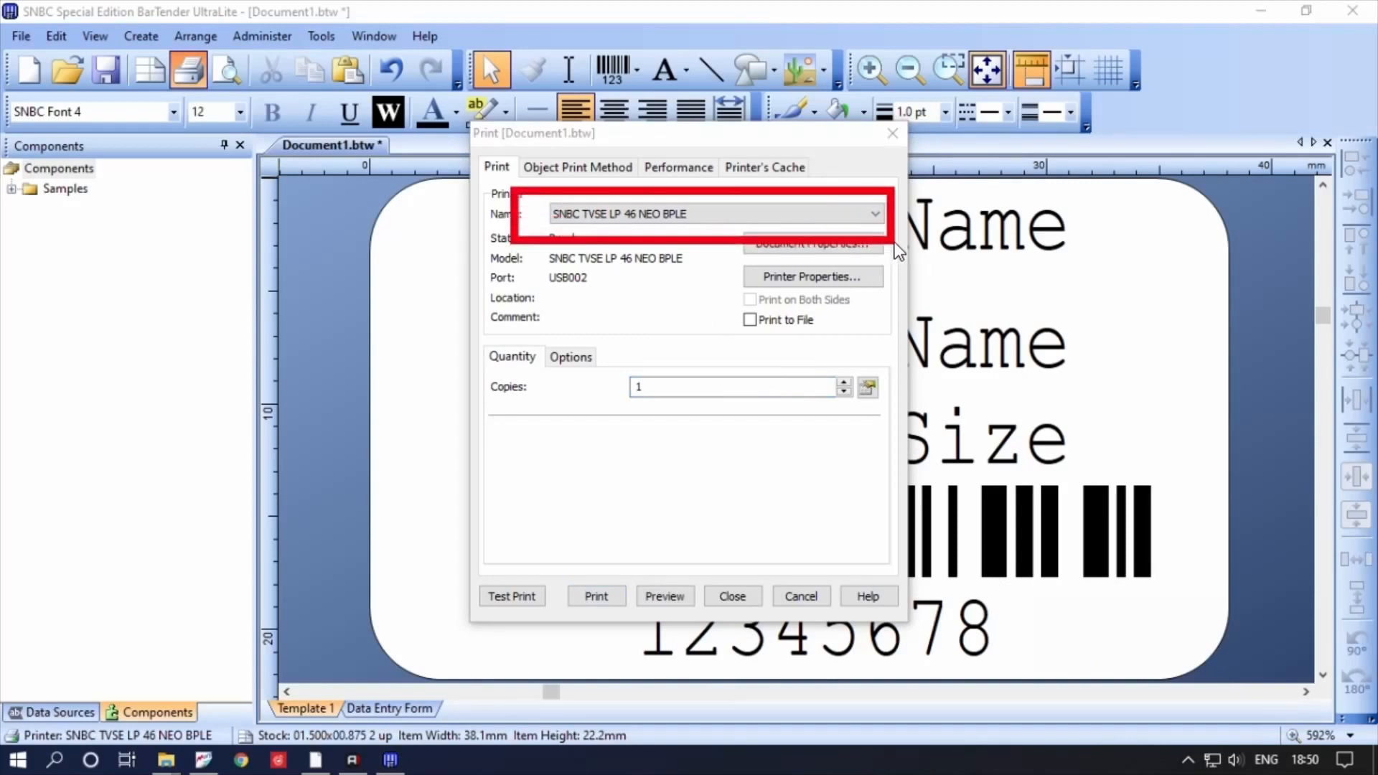
{"action": "left_click", "coordinate": [1273, 656]}
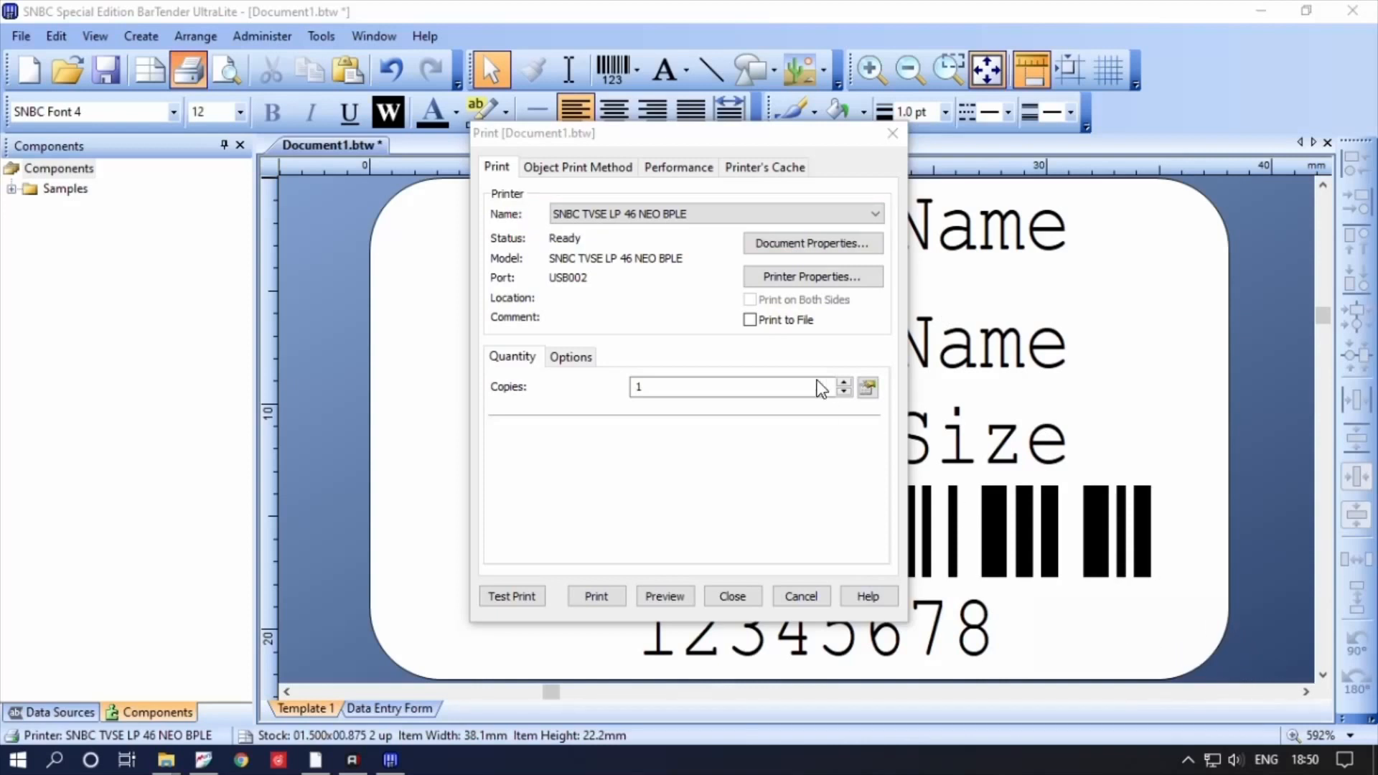
{"action": "left_click_drag", "start_coordinate": [702, 282], "coordinate": [869, 353]}
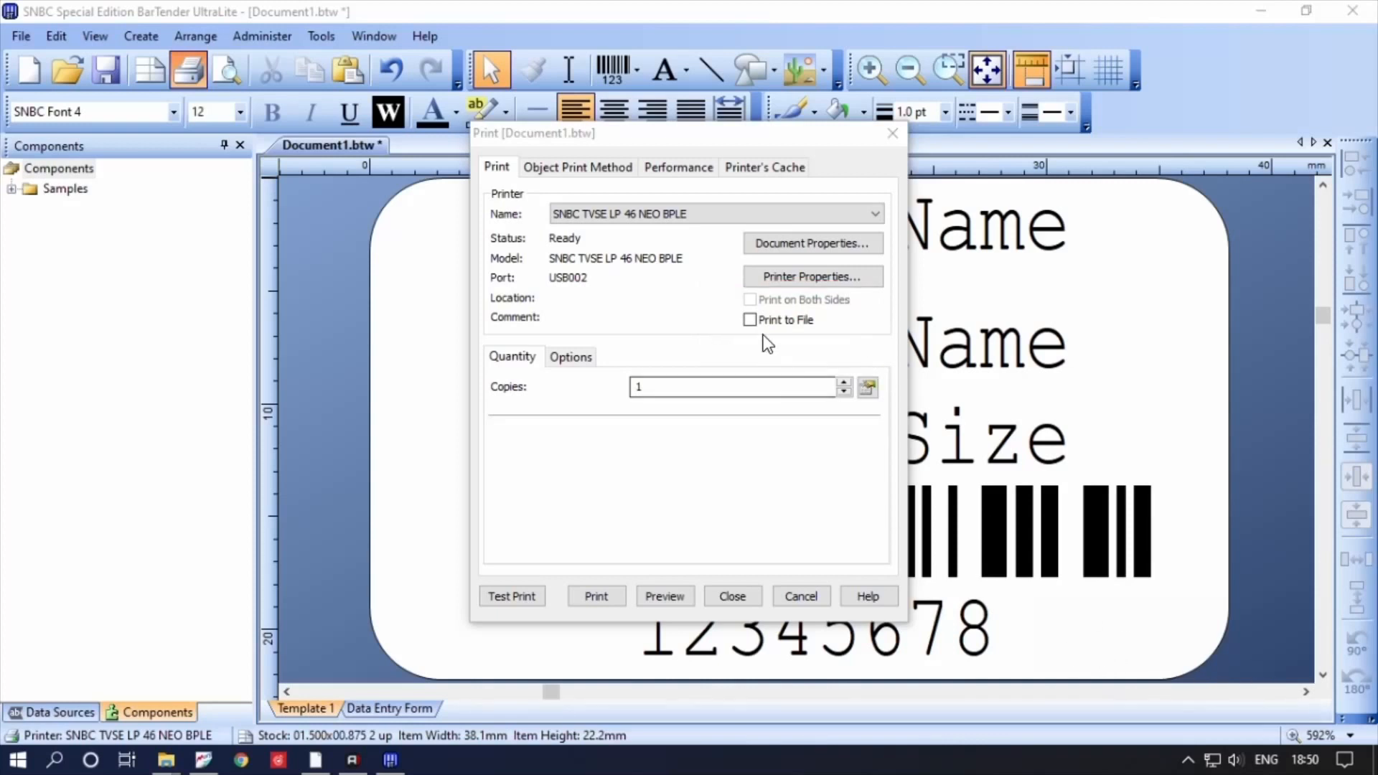
{"action": "left_click", "coordinate": [750, 320]}
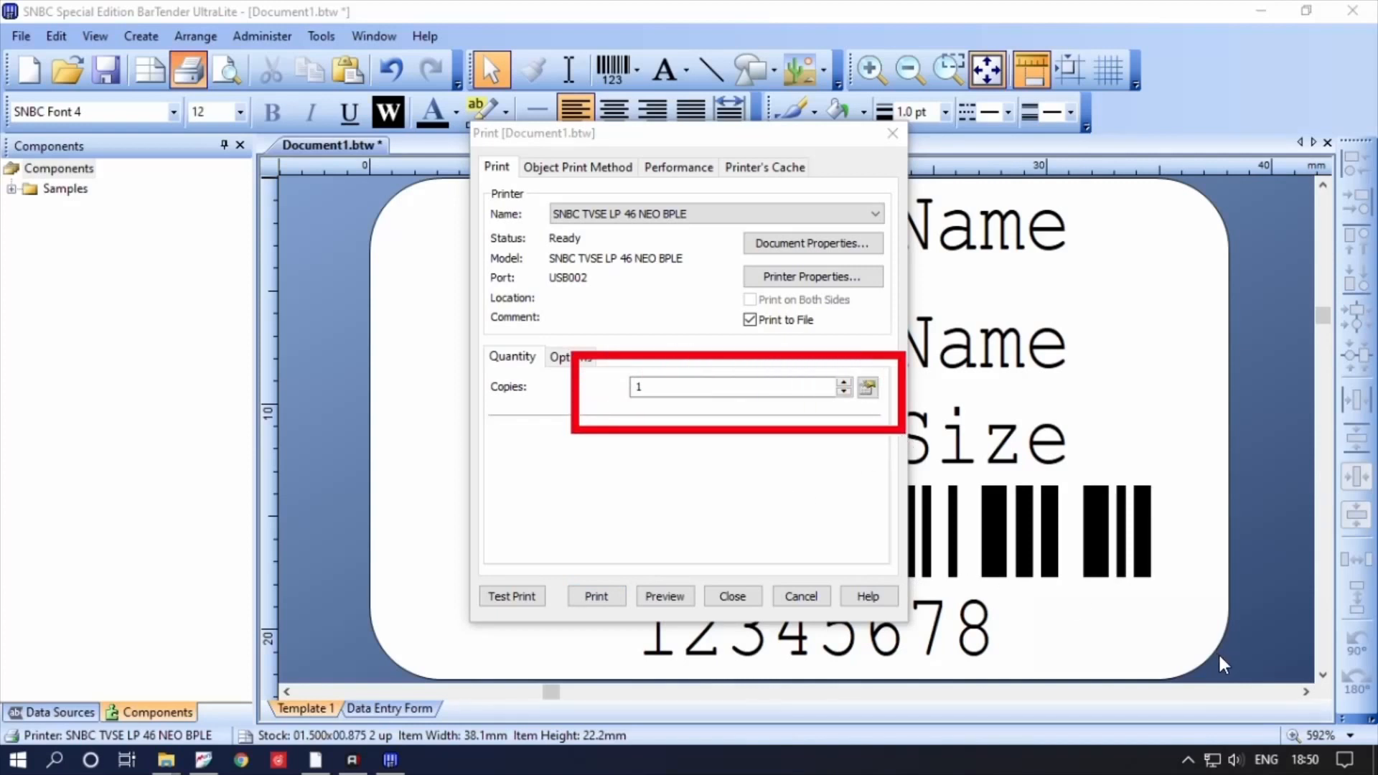
{"action": "left_click", "coordinate": [845, 382]}
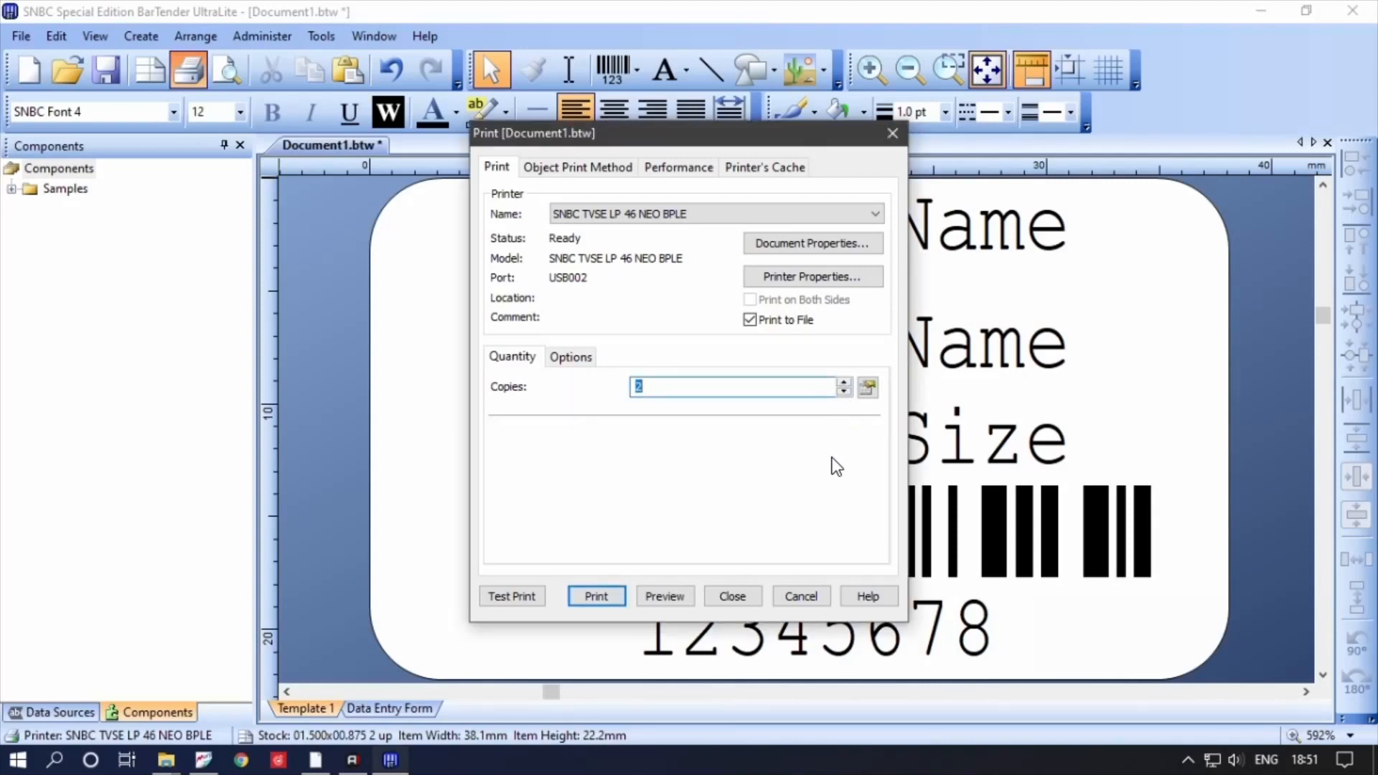
- Check the additional print options and print the label to Output.prn in the Documents folder
{"action": "left_click", "coordinate": [571, 358]}
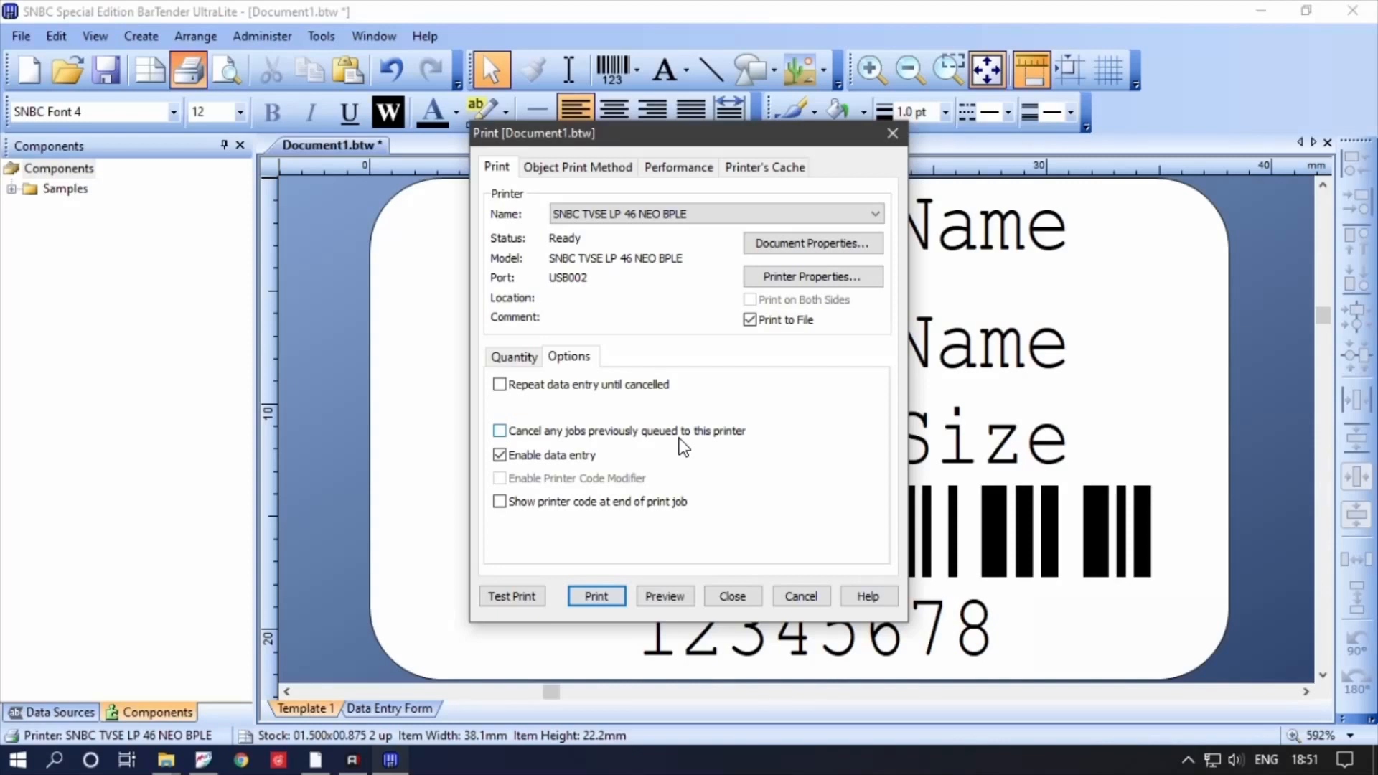
{"action": "left_click", "coordinate": [529, 359]}
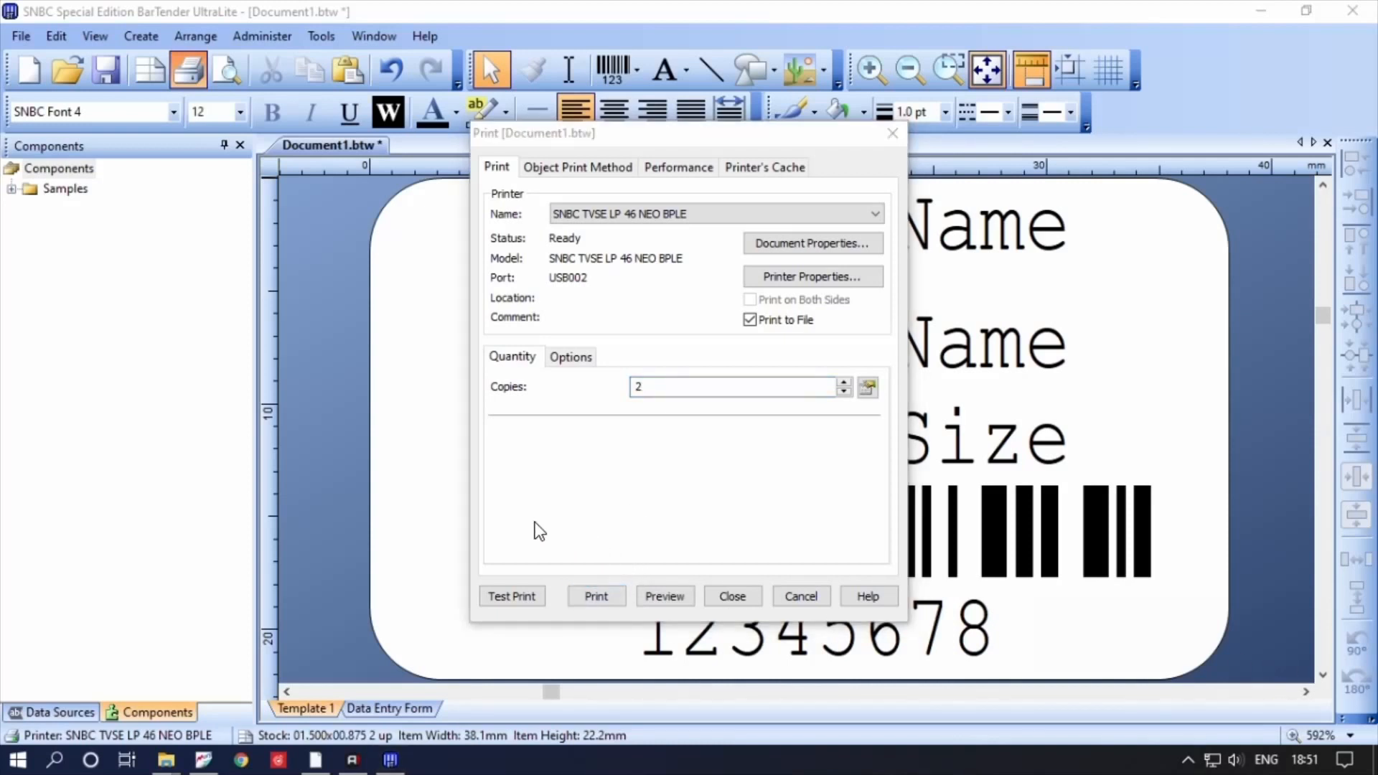
{"action": "left_click_drag", "start_coordinate": [532, 525], "coordinate": [668, 656]}
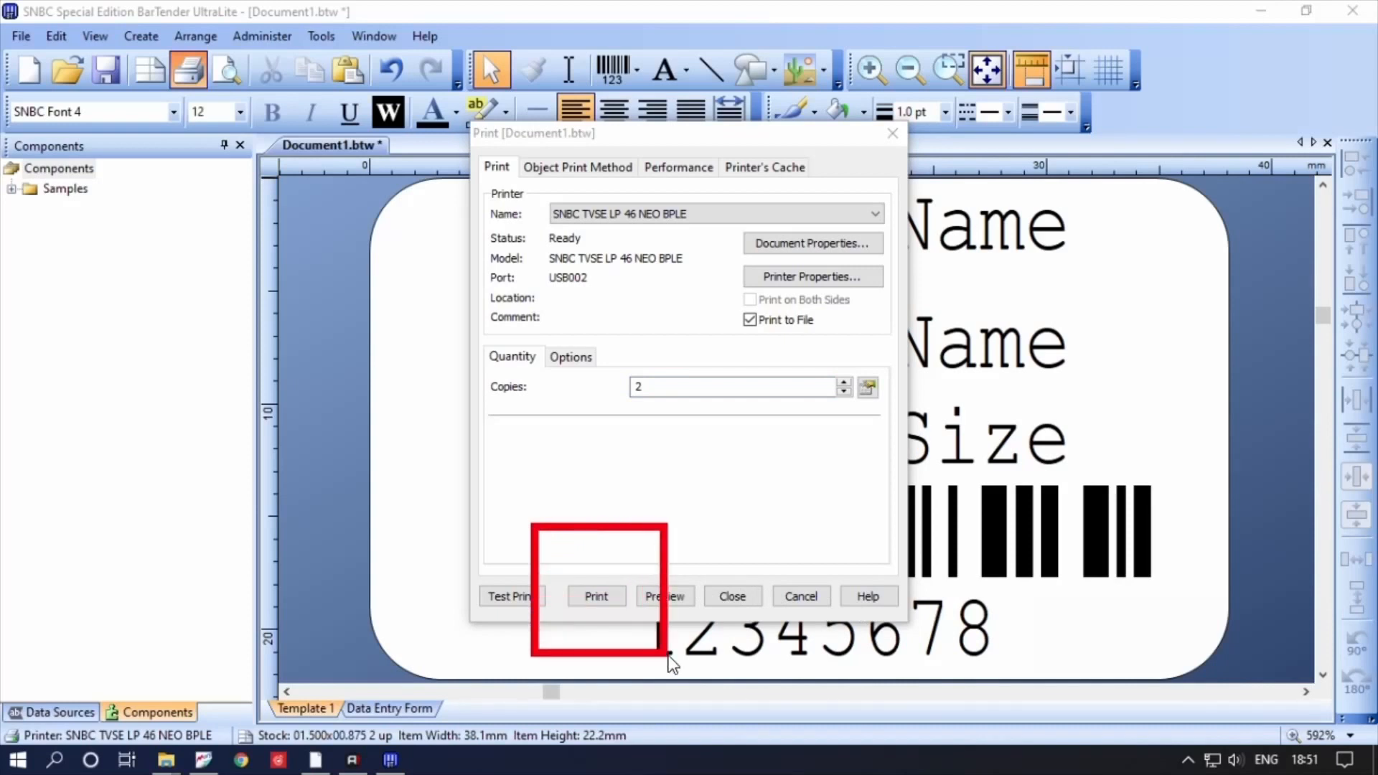
{"action": "left_click", "coordinate": [1140, 650]}
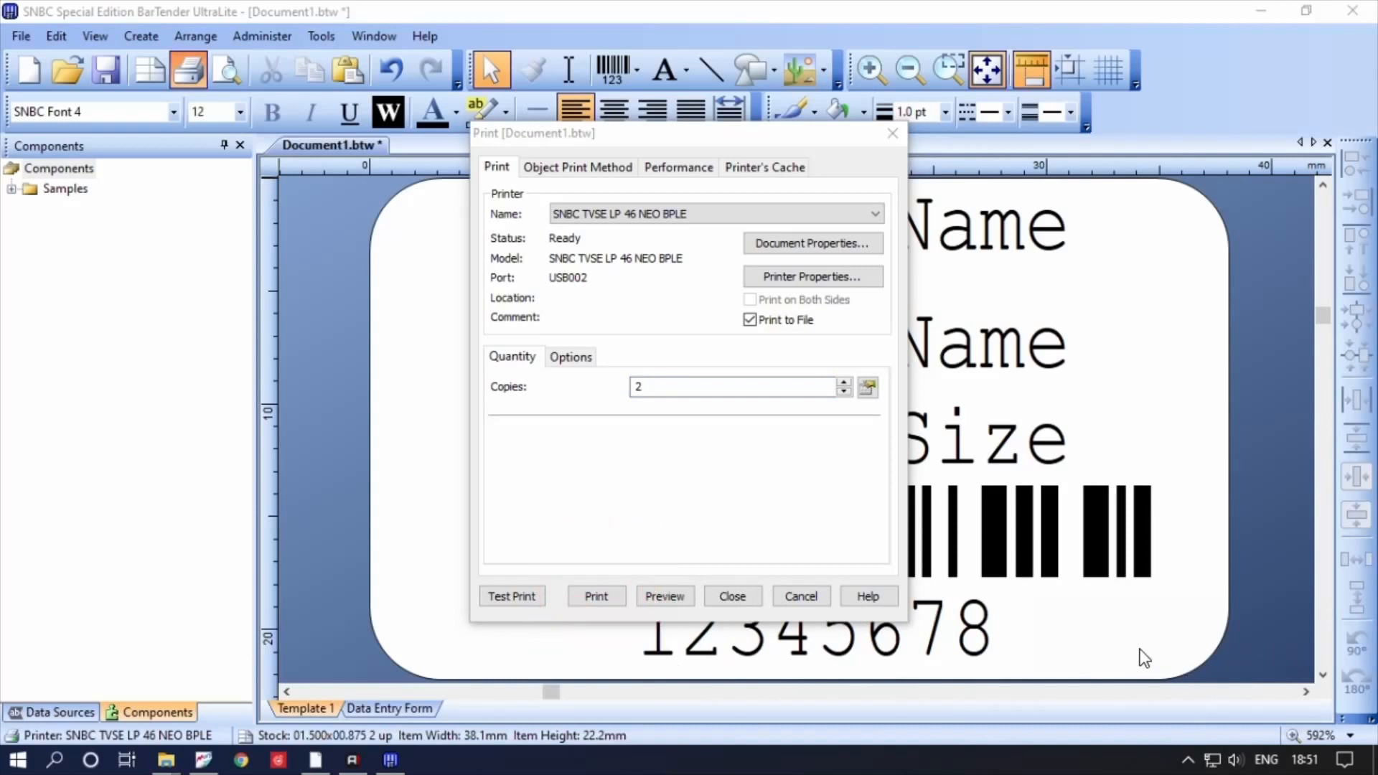
{"action": "left_click", "coordinate": [588, 594]}
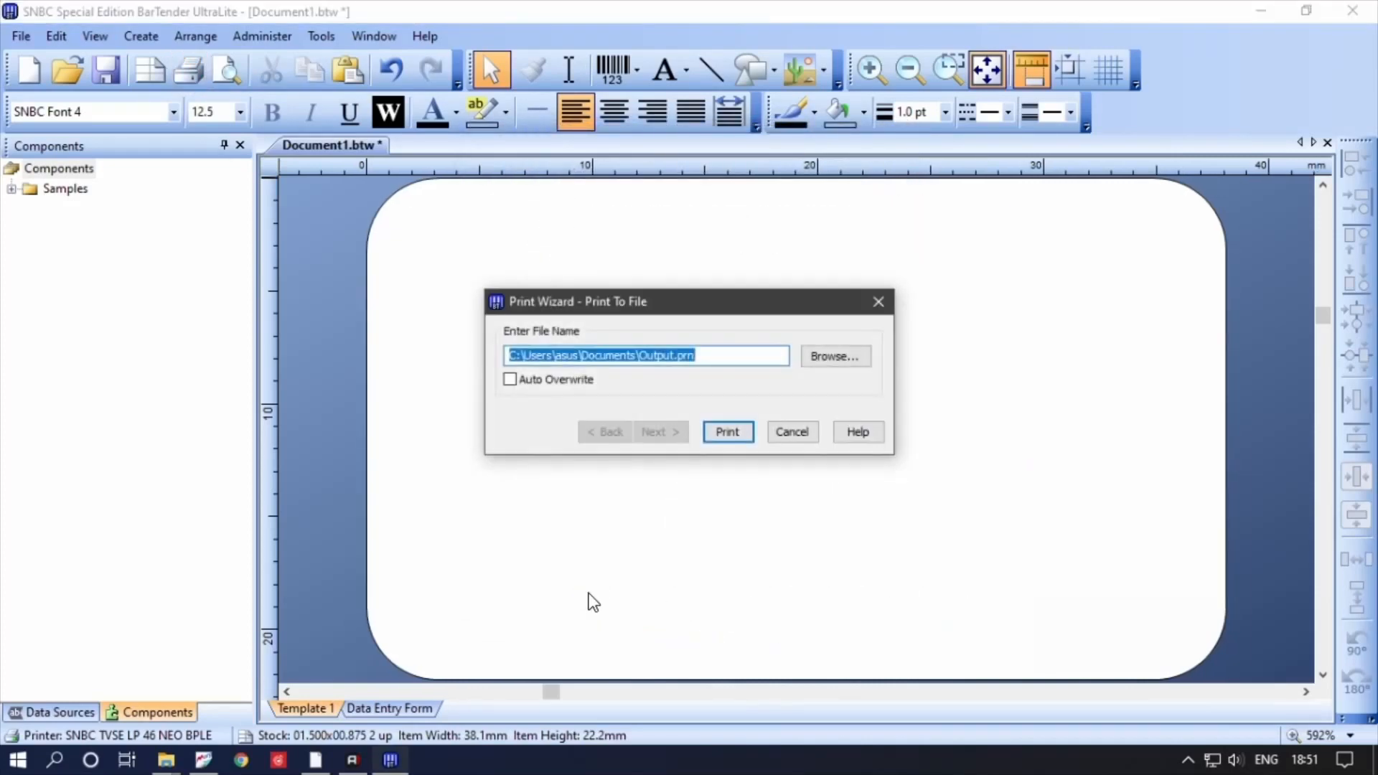
{"action": "left_click", "coordinate": [1050, 644]}
{"action": "mouse_move", "coordinate": [402, 264]}
{"action": "left_mouse_down"}
{"action": "mouse_move", "coordinate": [431, 286]}
{"action": "mouse_move", "coordinate": [1003, 478]}
{"action": "left_mouse_up"}
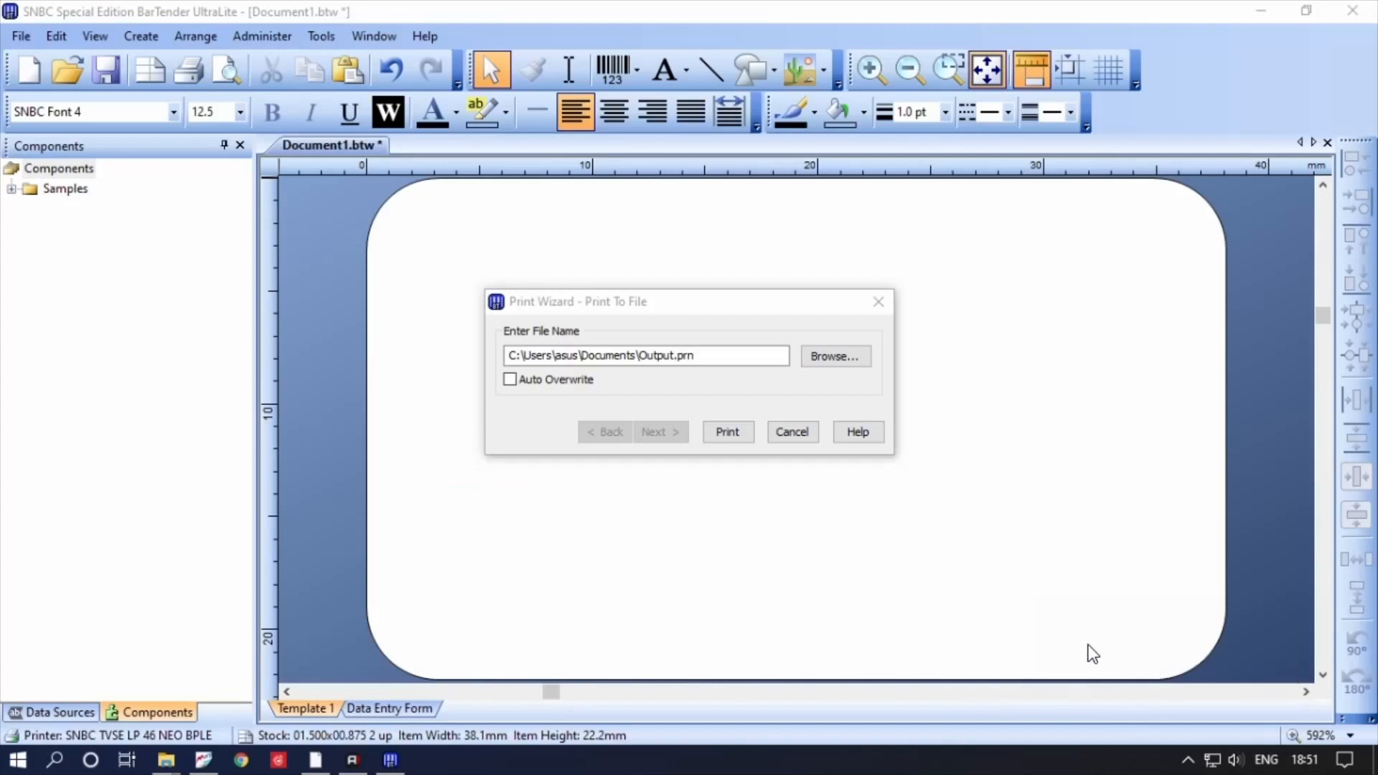
{"action": "left_click", "coordinate": [732, 434]}
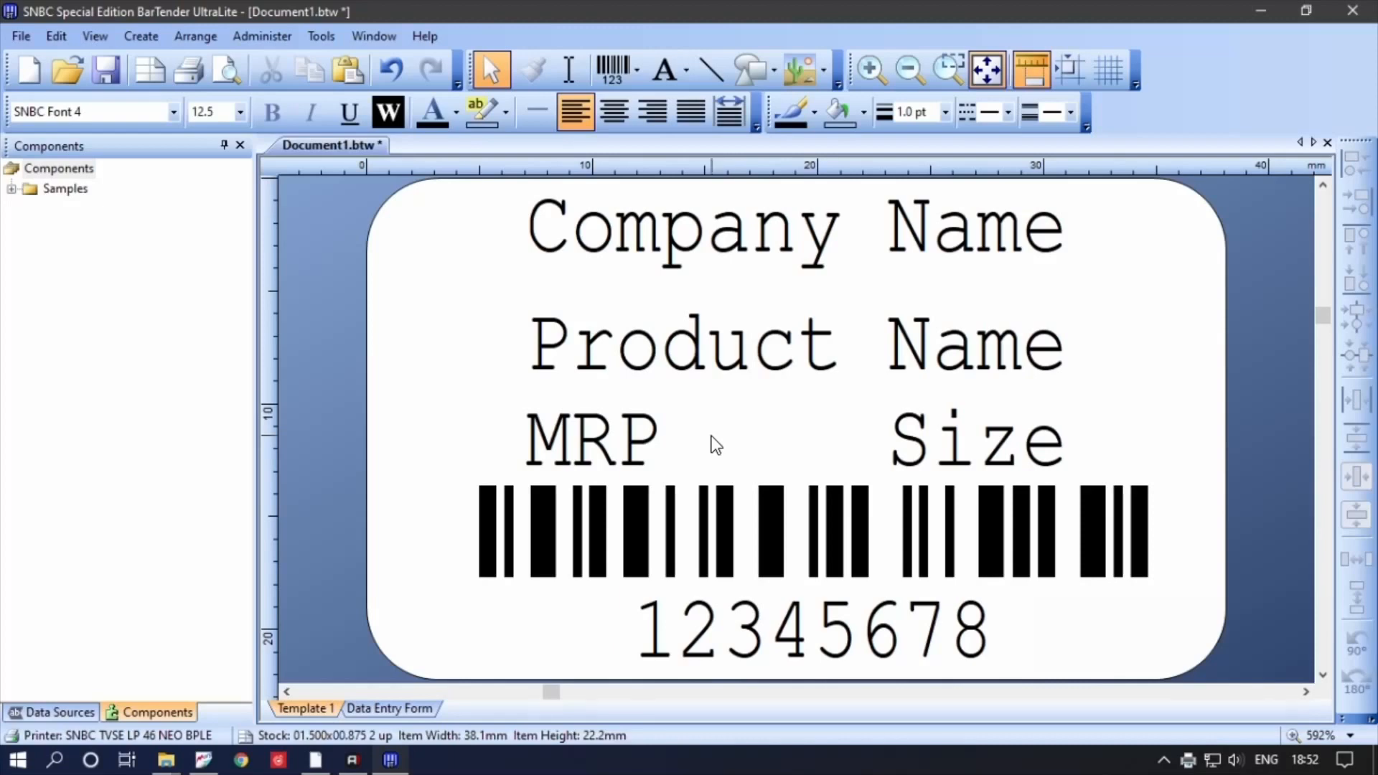
- Open the printed Output file in Notepad and examine its printer command code
{"action": "left_click", "coordinate": [17, 759]}
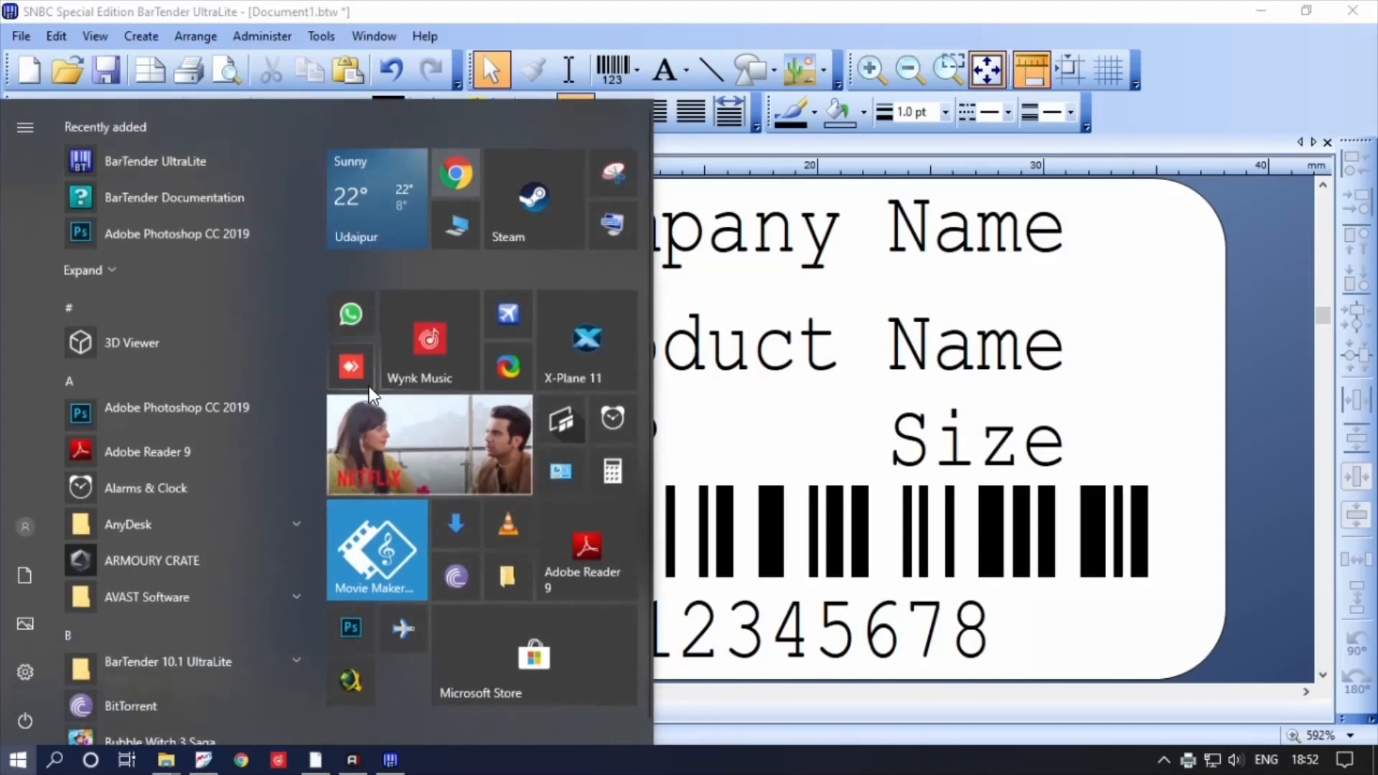
{"action": "left_click", "coordinate": [458, 243]}
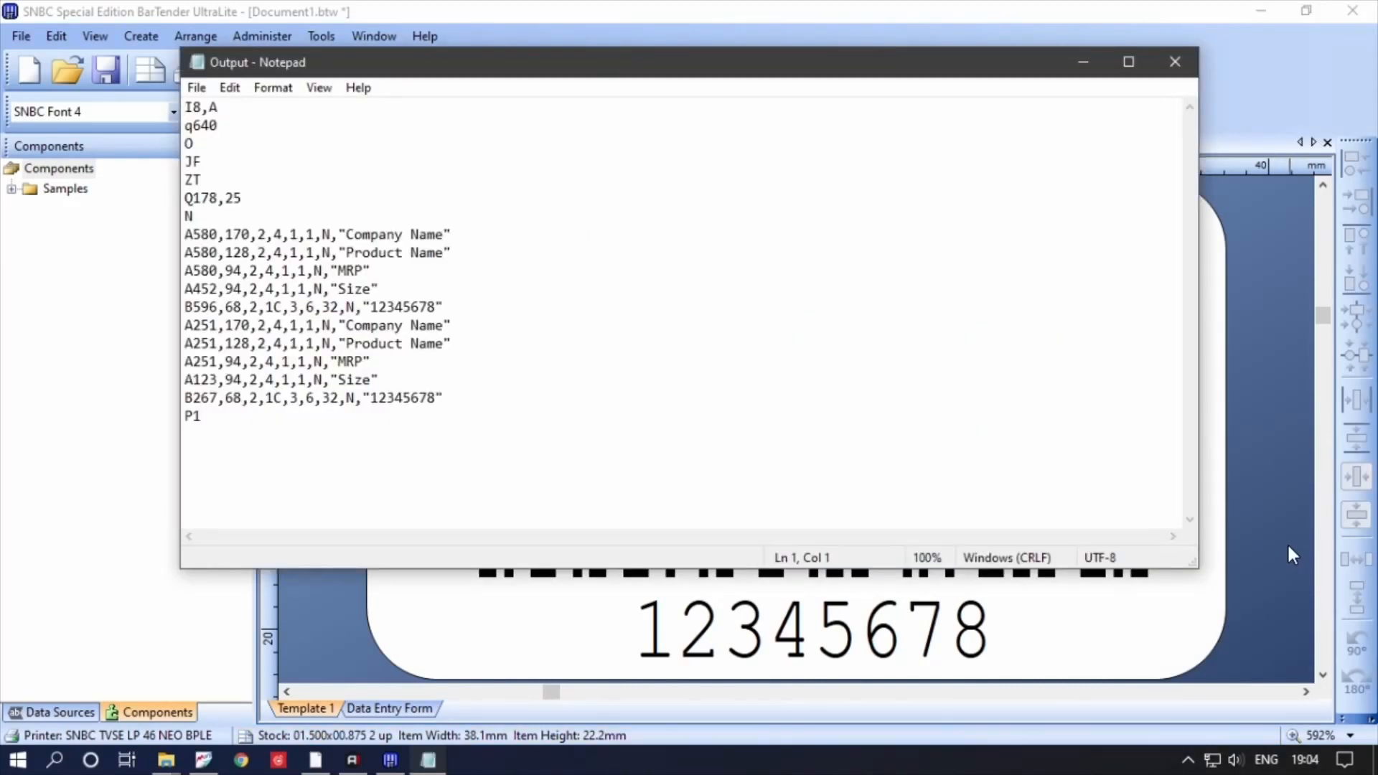
{"action": "left_click", "coordinate": [1293, 645]}
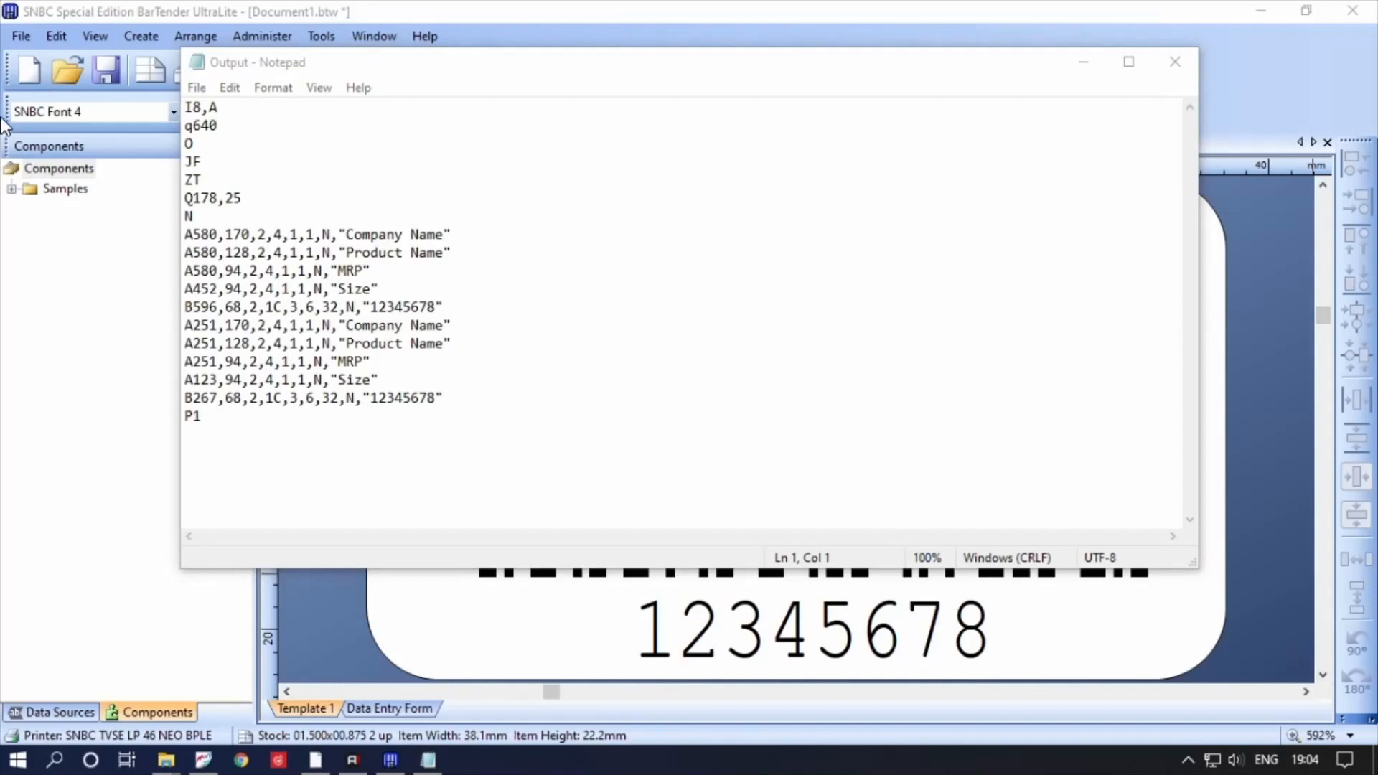
{"action": "mouse_move", "coordinate": [161, 29]}
{"action": "left_mouse_down"}
{"action": "mouse_move", "coordinate": [667, 368]}
{"action": "mouse_move", "coordinate": [1243, 598]}
{"action": "left_mouse_up"}
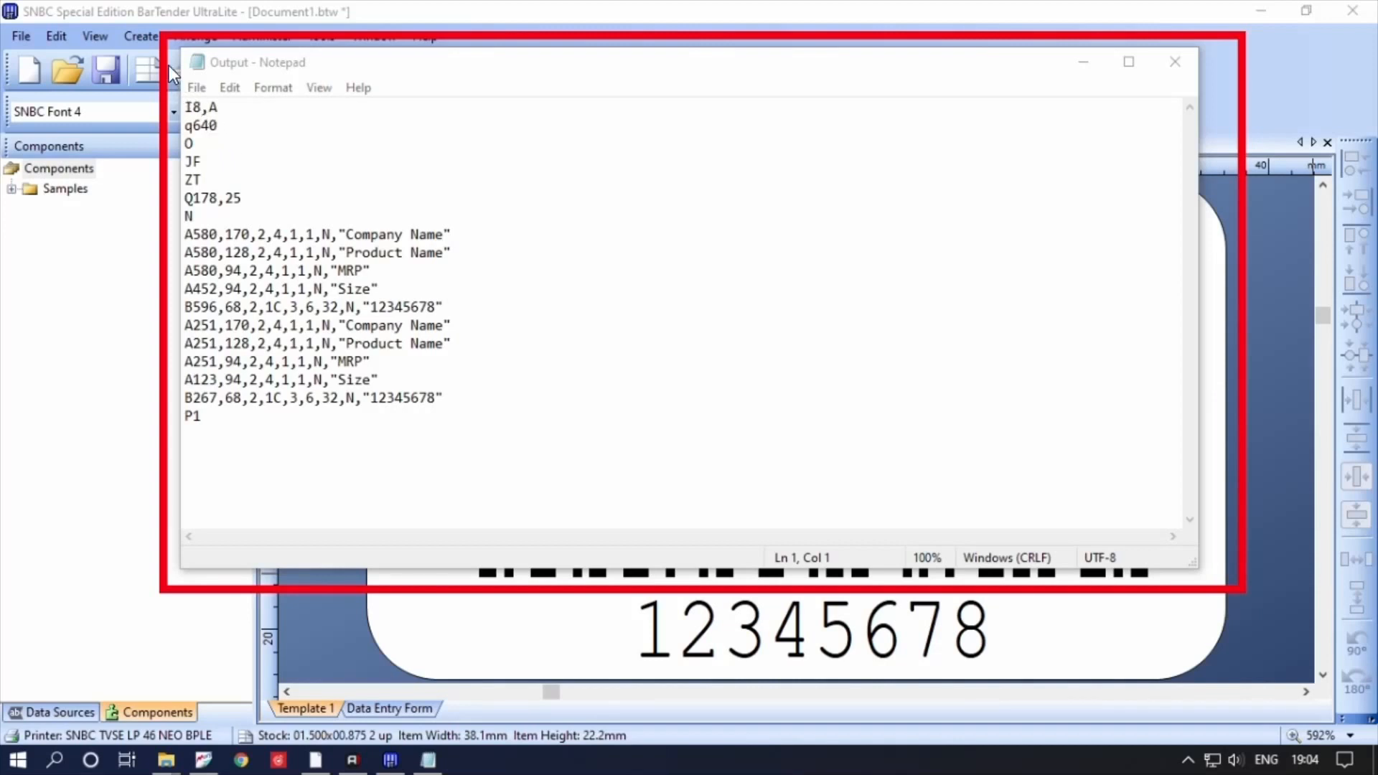
{"action": "mouse_move", "coordinate": [170, 66]}
{"action": "left_mouse_down"}
{"action": "mouse_move", "coordinate": [293, 179]}
{"action": "mouse_move", "coordinate": [452, 402]}
{"action": "mouse_move", "coordinate": [452, 449]}
{"action": "mouse_move", "coordinate": [476, 470]}
{"action": "left_mouse_up"}
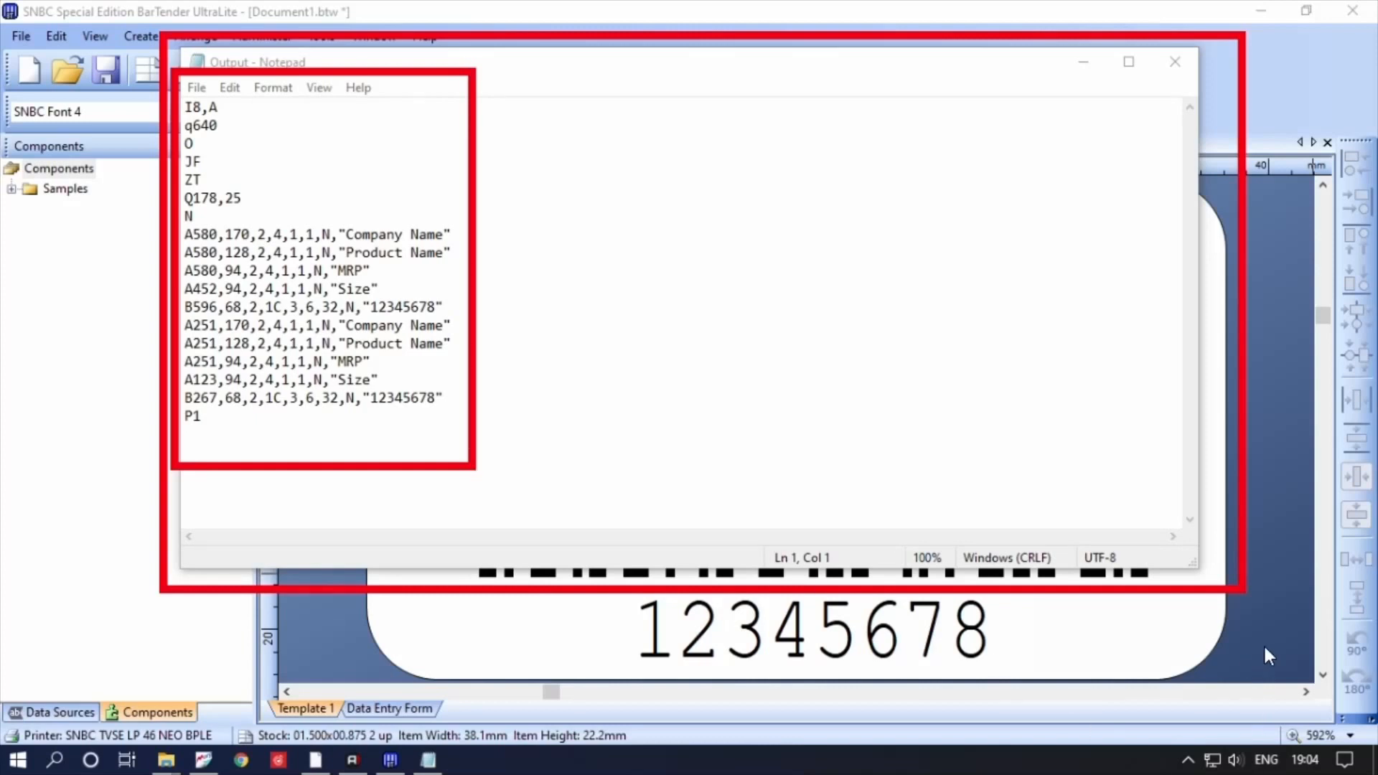
{"action": "key", "text": "Escape"}
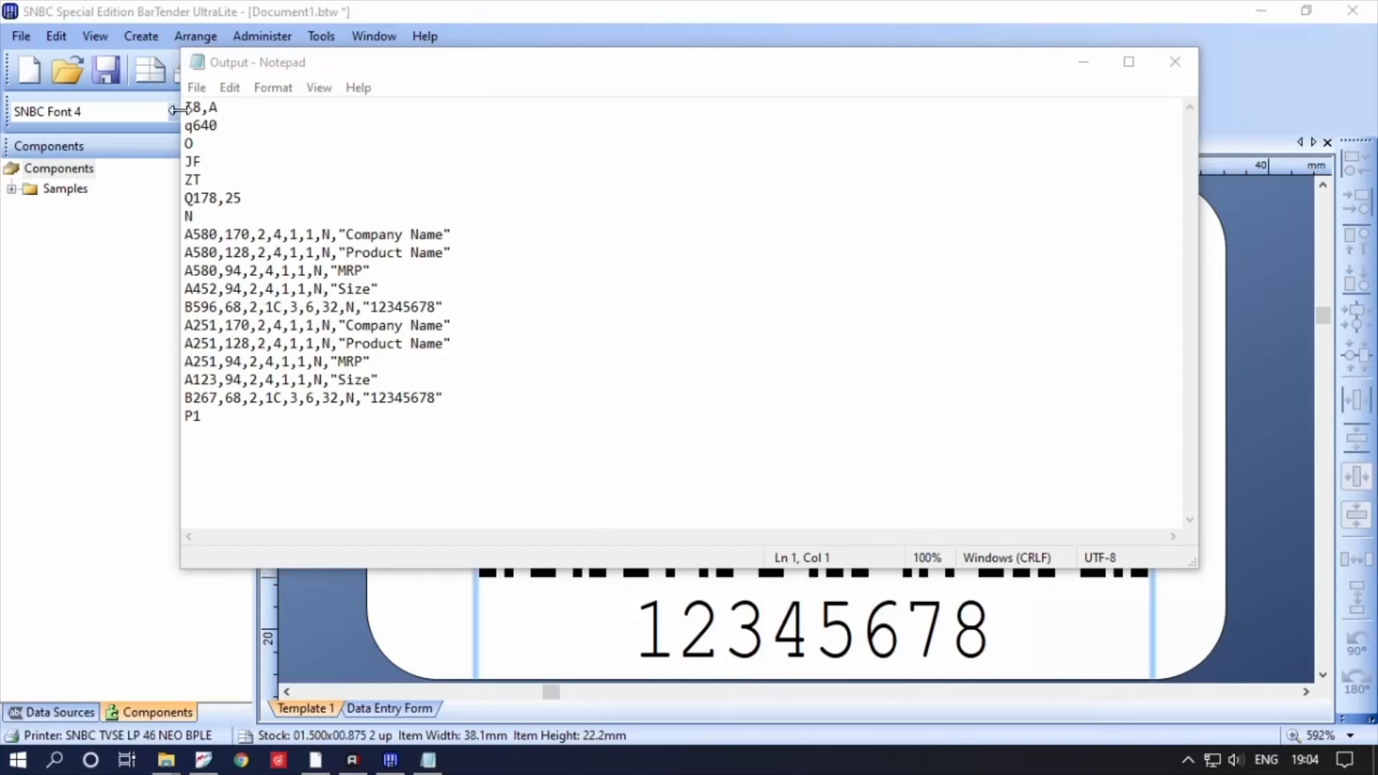
- Select the first label's five command lines, from "Company Name" through barcode "12345678", and maximize the Notepad window
{"action": "left_click_drag", "start_coordinate": [188, 233], "coordinate": [458, 301]}
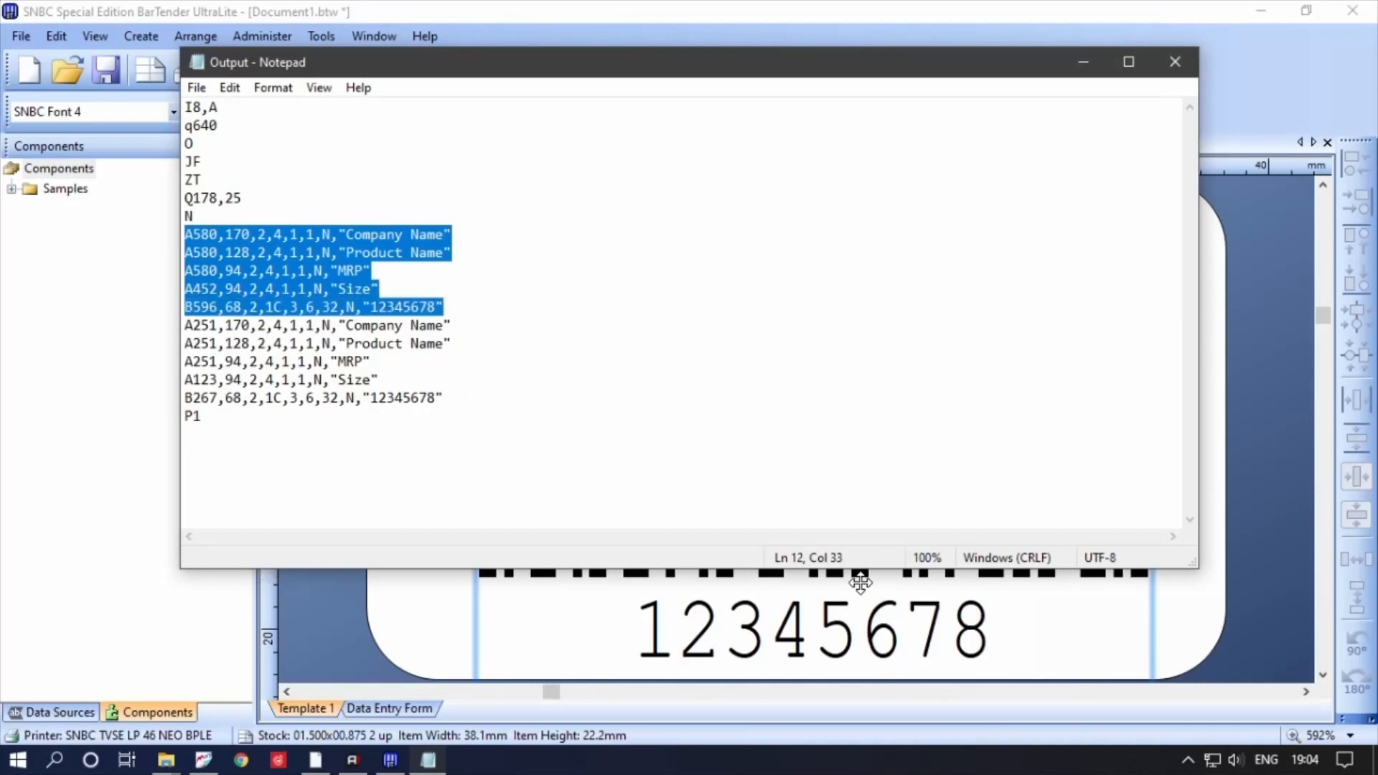
{"action": "left_click", "coordinate": [1065, 657]}
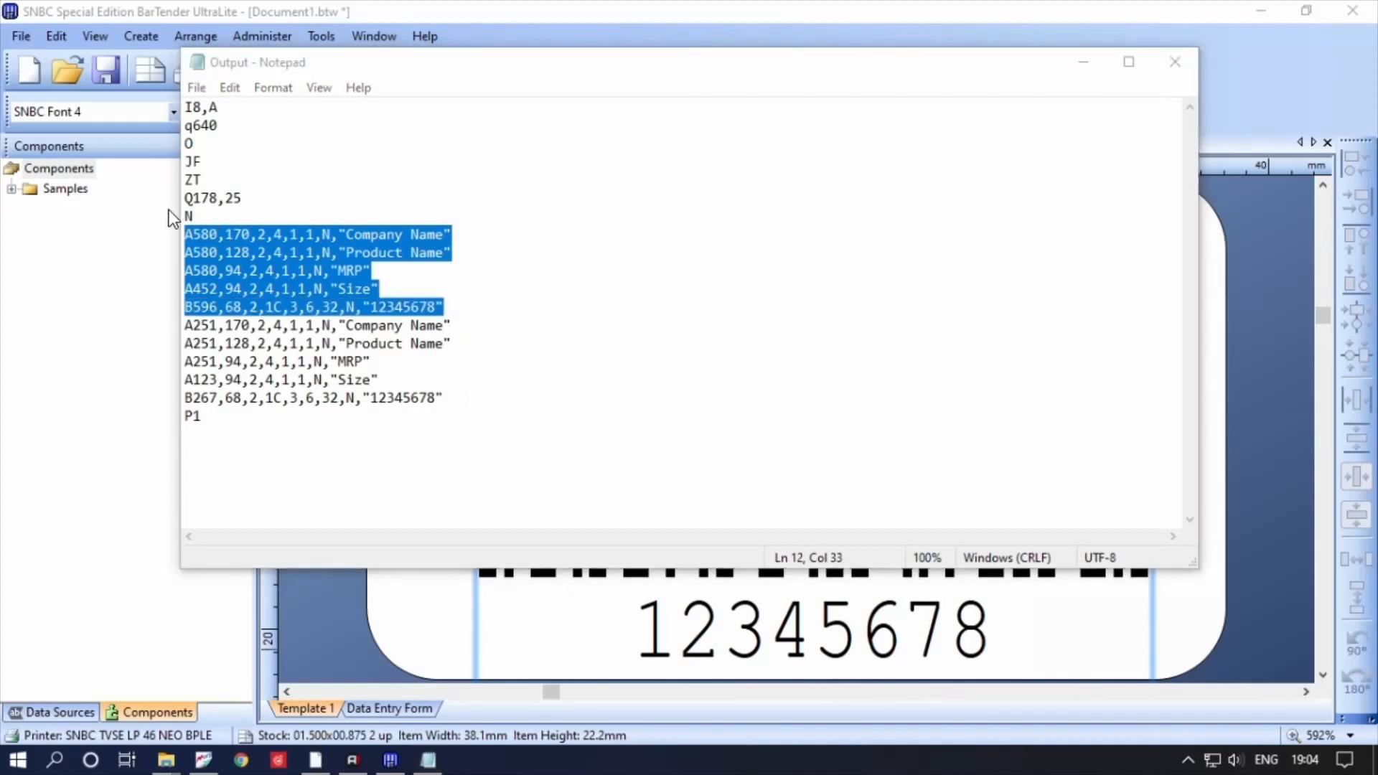
{"action": "left_click_drag", "start_coordinate": [166, 216], "coordinate": [478, 327]}
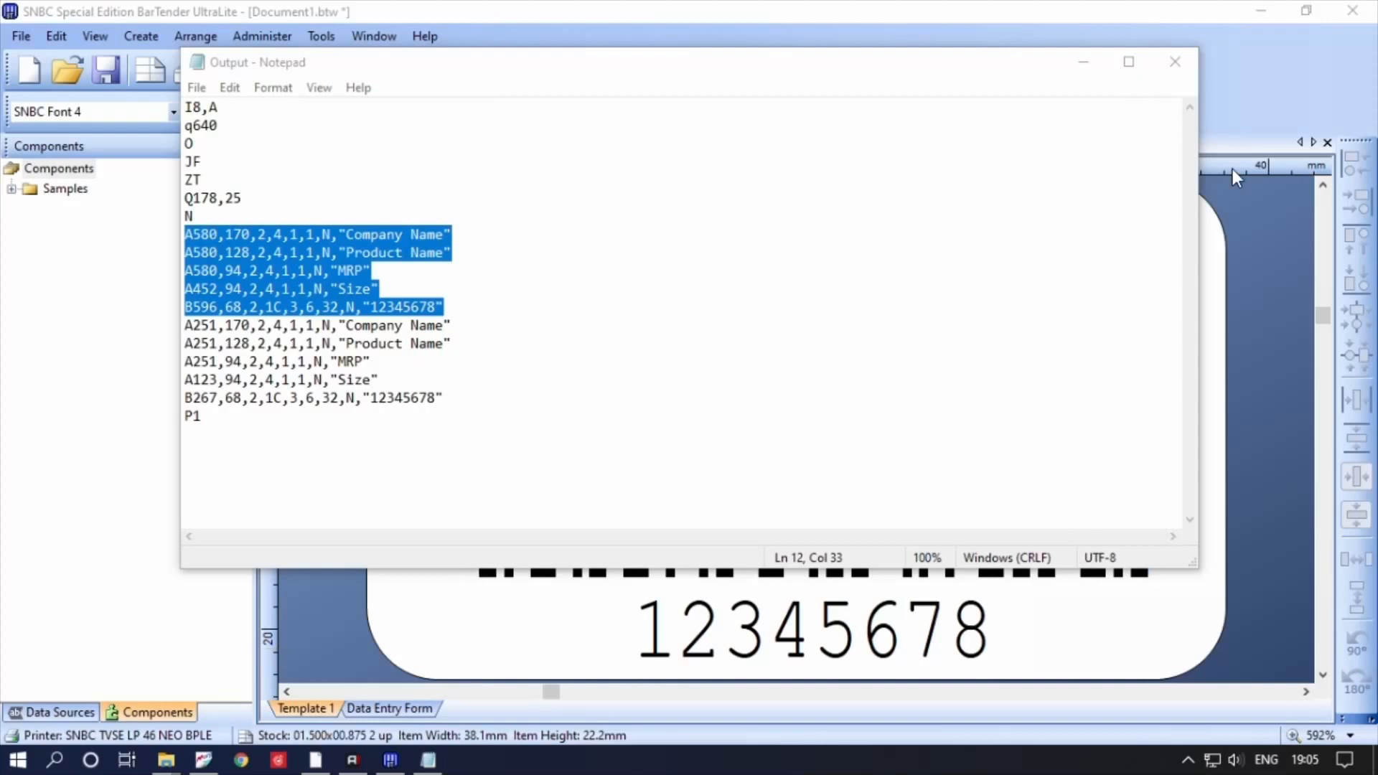
{"action": "left_click", "coordinate": [1130, 63]}
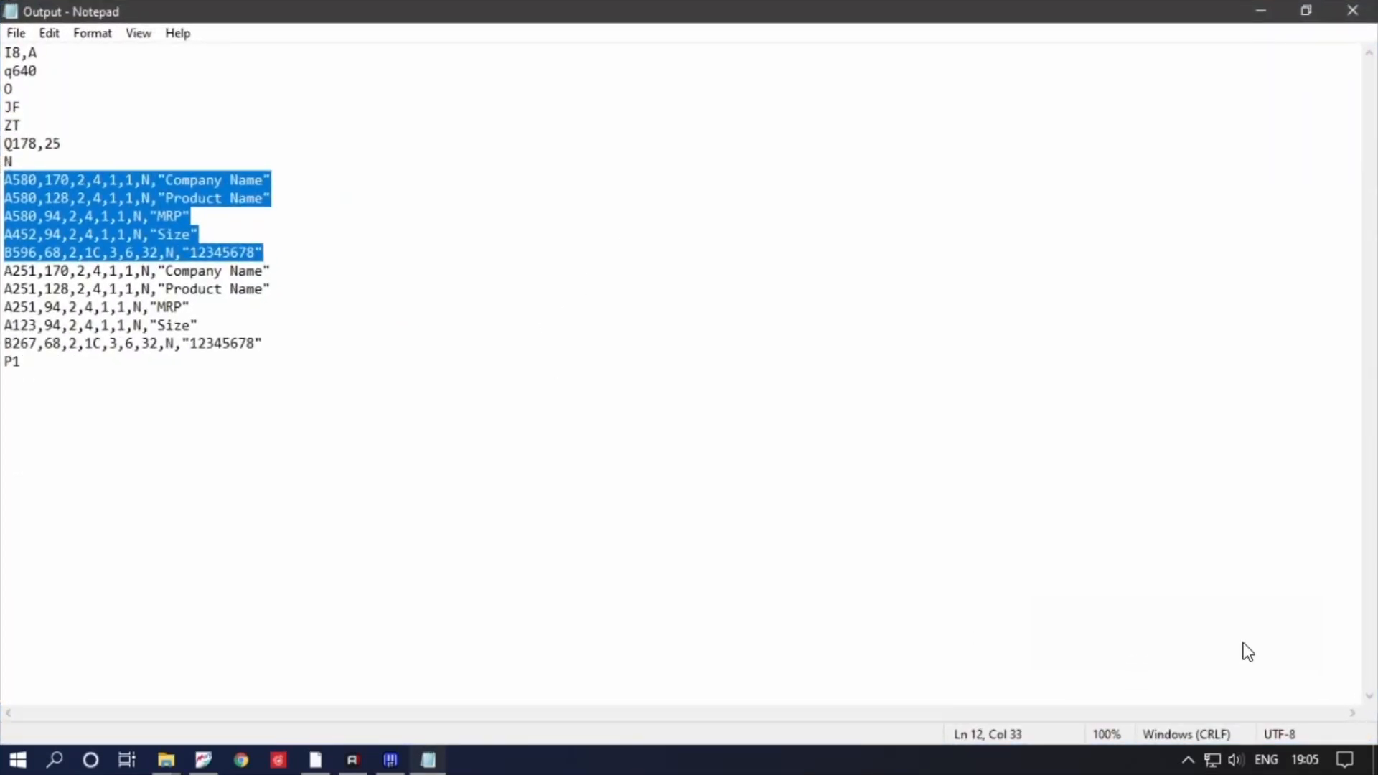
- Switch to MARG ERP 9+ and open the Self Format list from the MARG setups
{"action": "left_click", "coordinate": [1154, 651]}
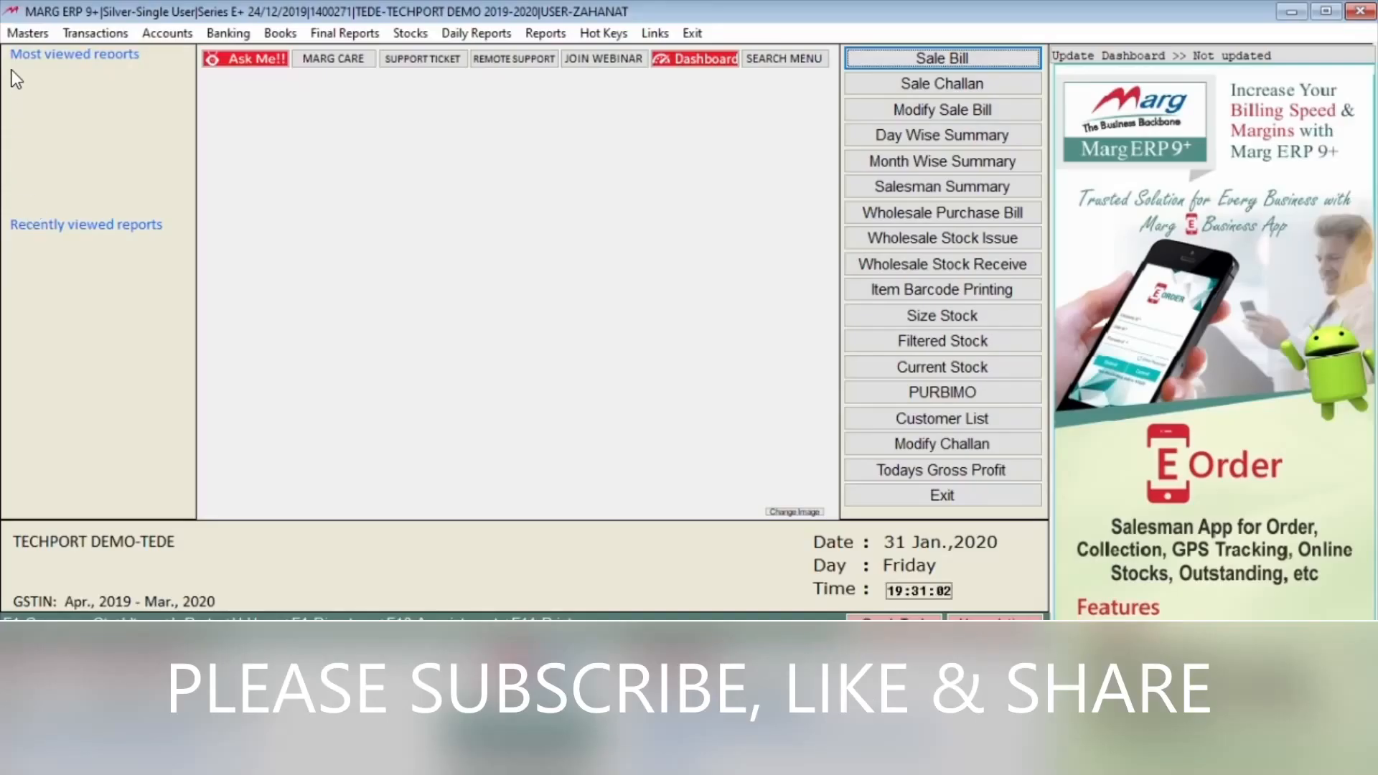
{"action": "left_click", "coordinate": [27, 33]}
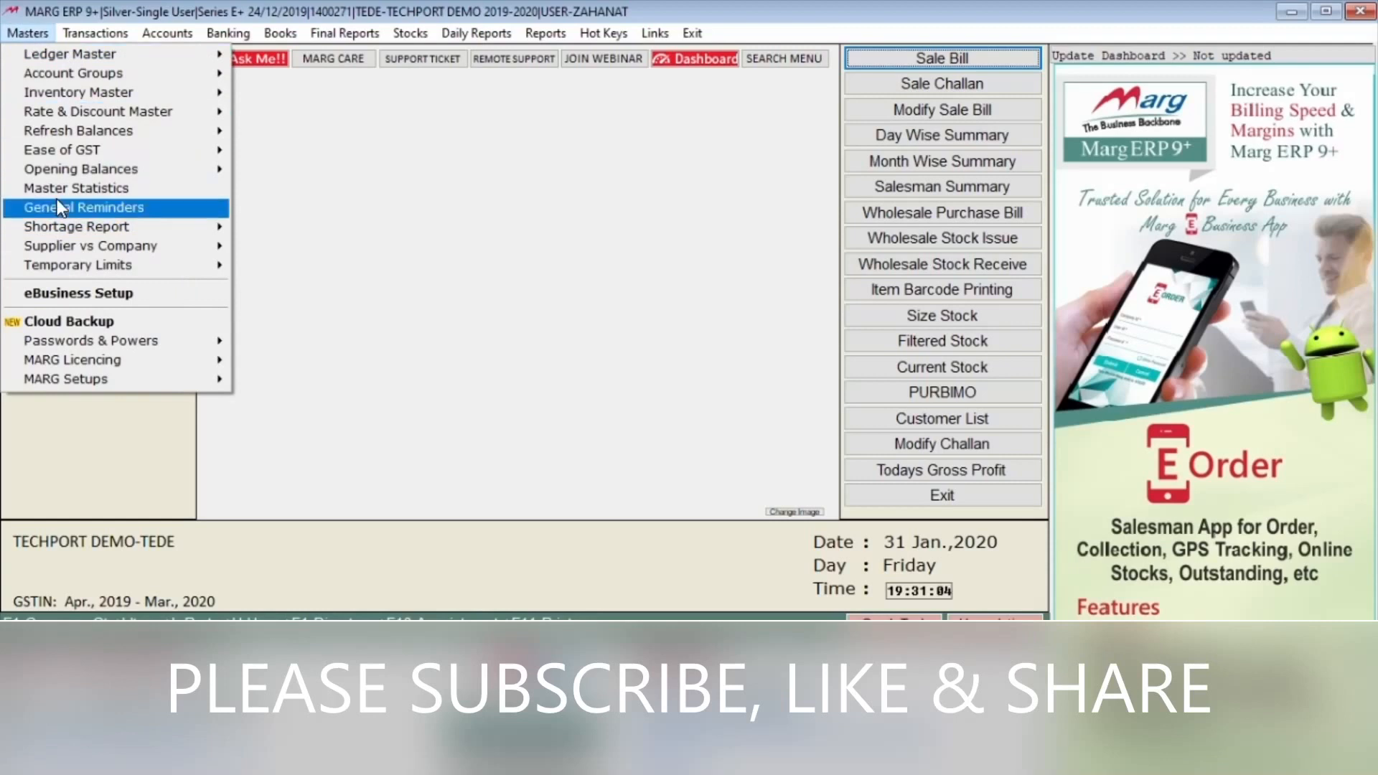
{"action": "mouse_move", "coordinate": [114, 382]}
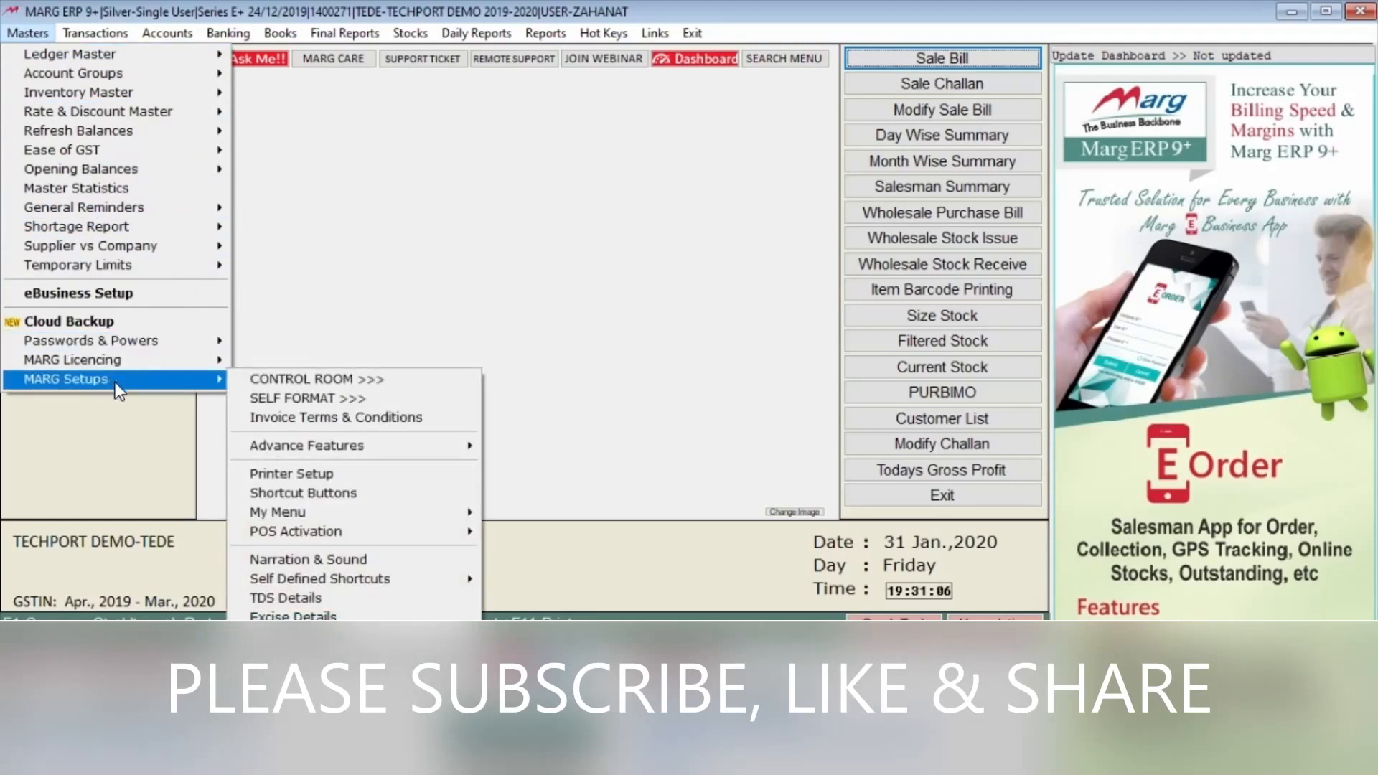
{"action": "left_click", "coordinate": [303, 399]}
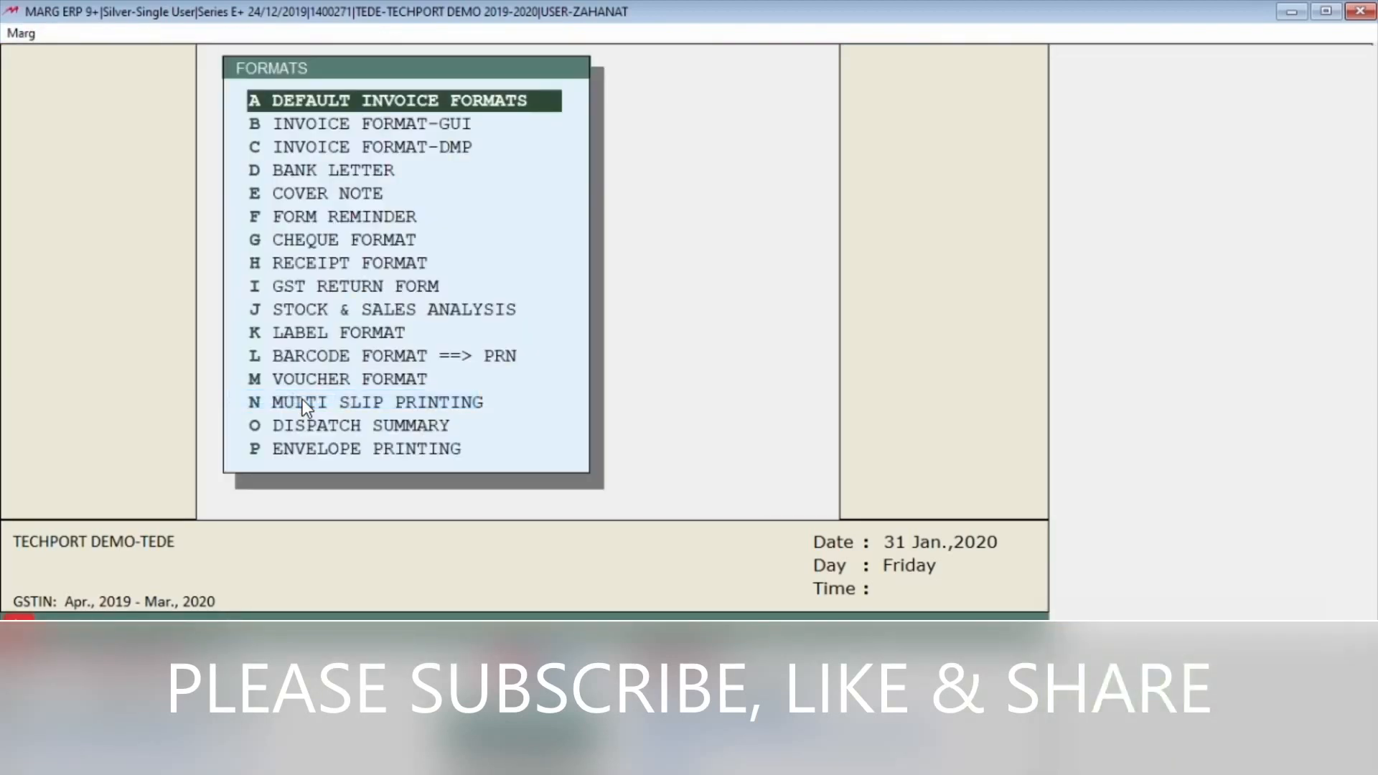